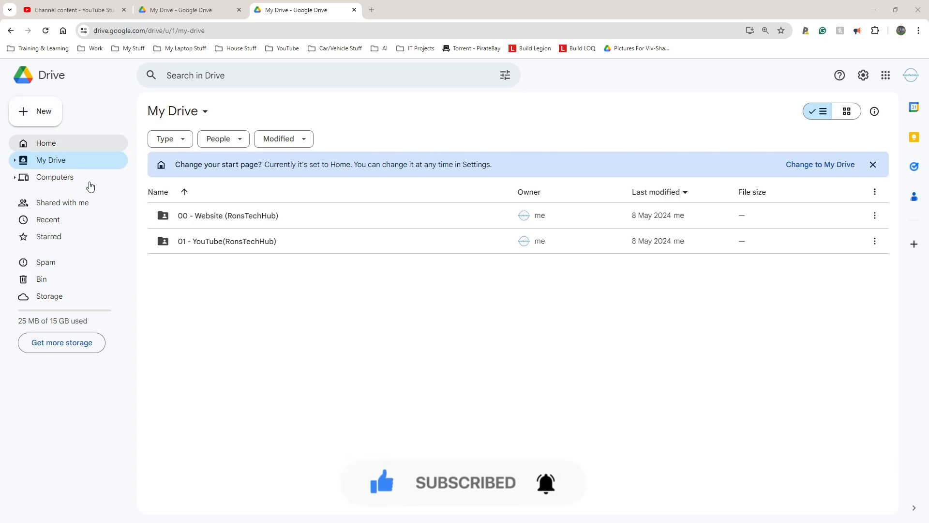
- Create a new folder named 02 - Test Website in My Drive
drag(258, 223, 222, 194)
click(270, 357)
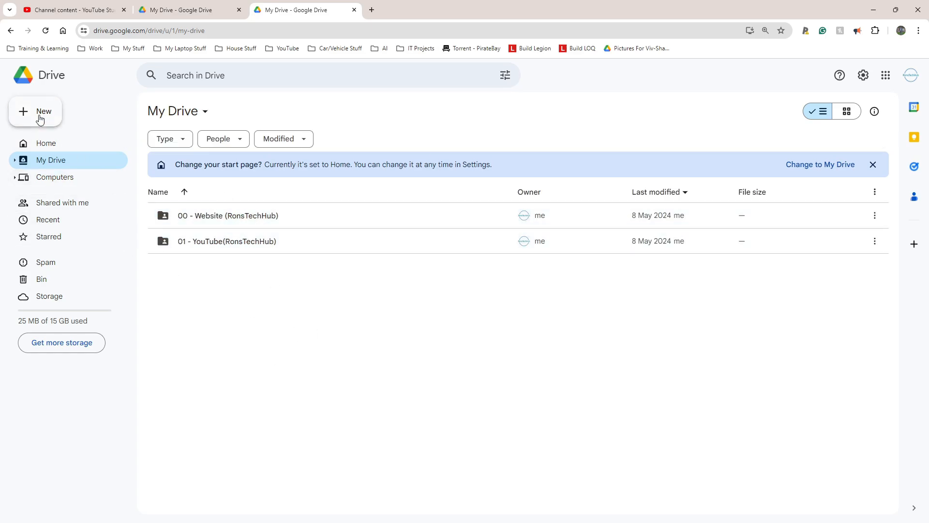
click(38, 113)
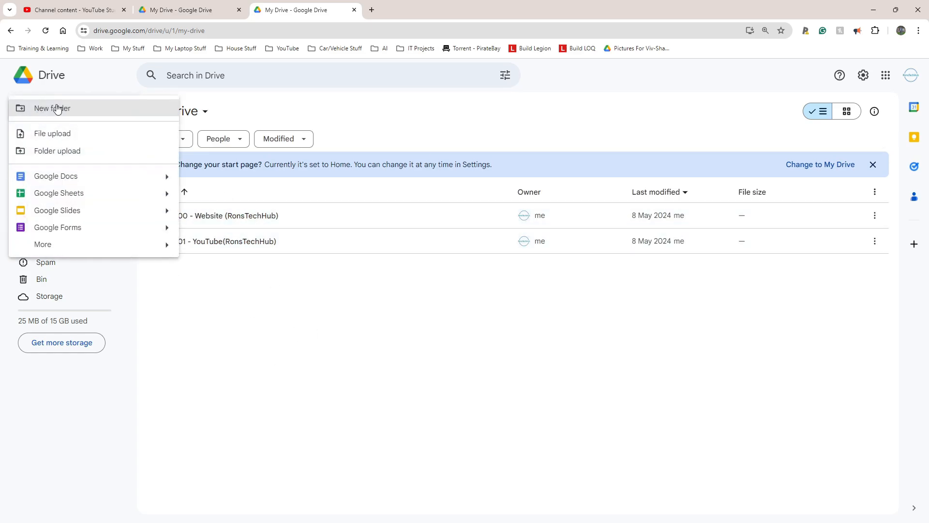
click(55, 107)
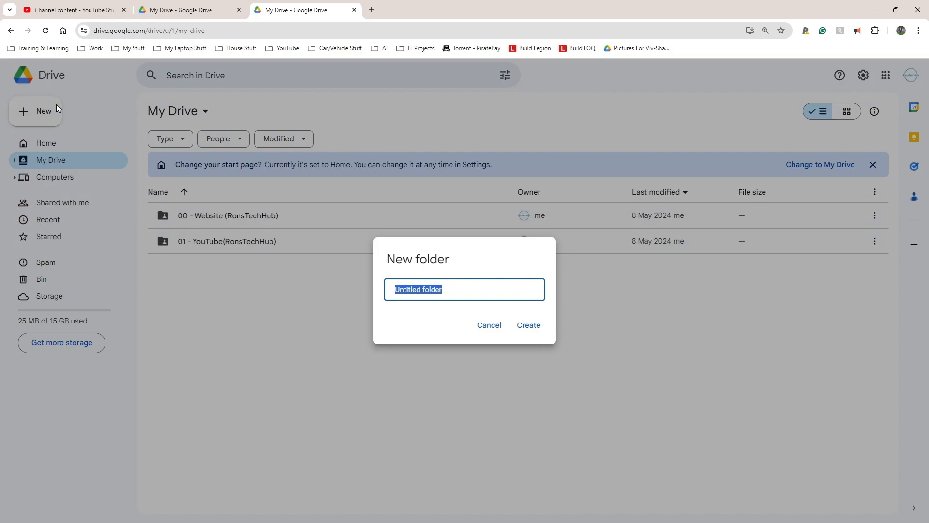
text(02 - Test Website)
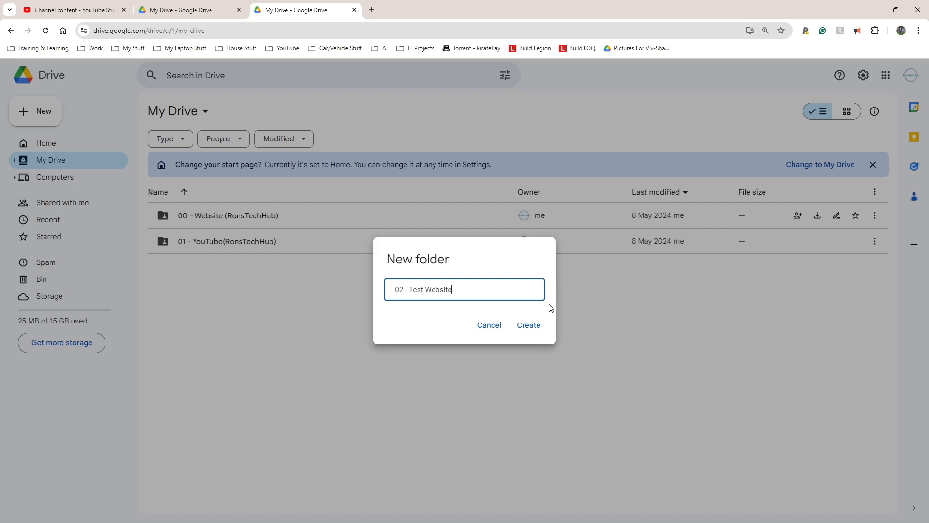
click(541, 329)
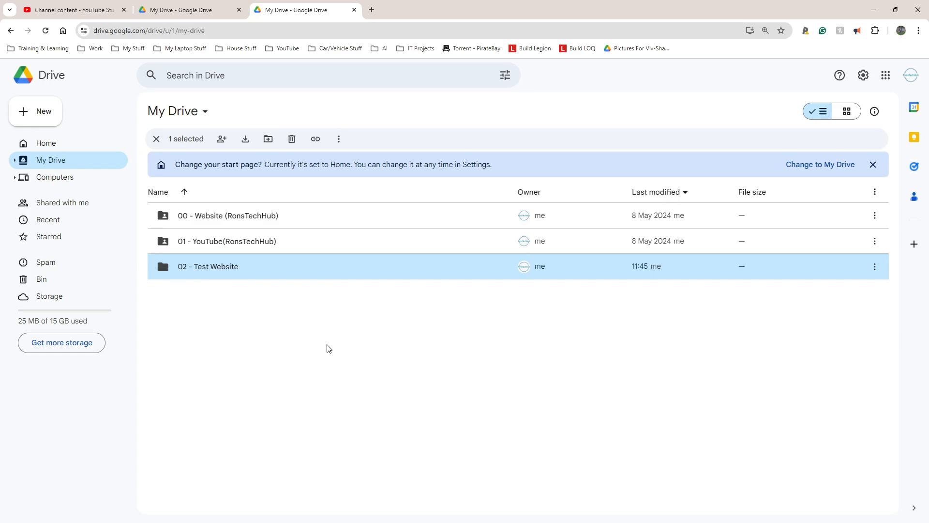
- Open the 02 - Test Website folder and create a new Google Sites site inside it
double_click(184, 263)
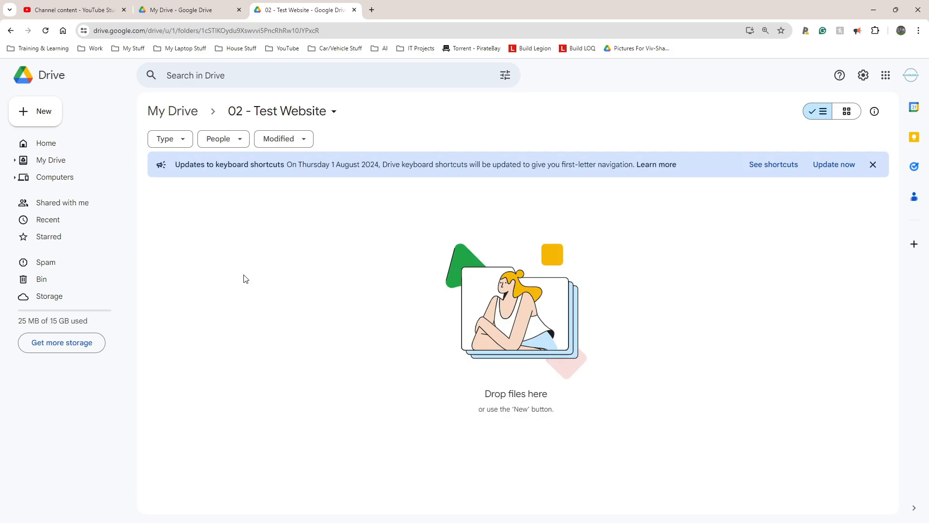
click(38, 118)
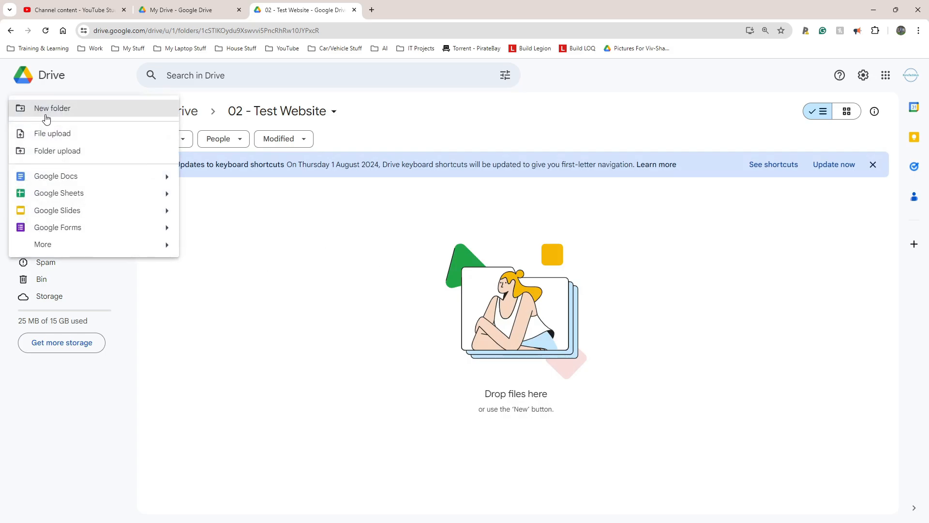
mouse_move(46, 245)
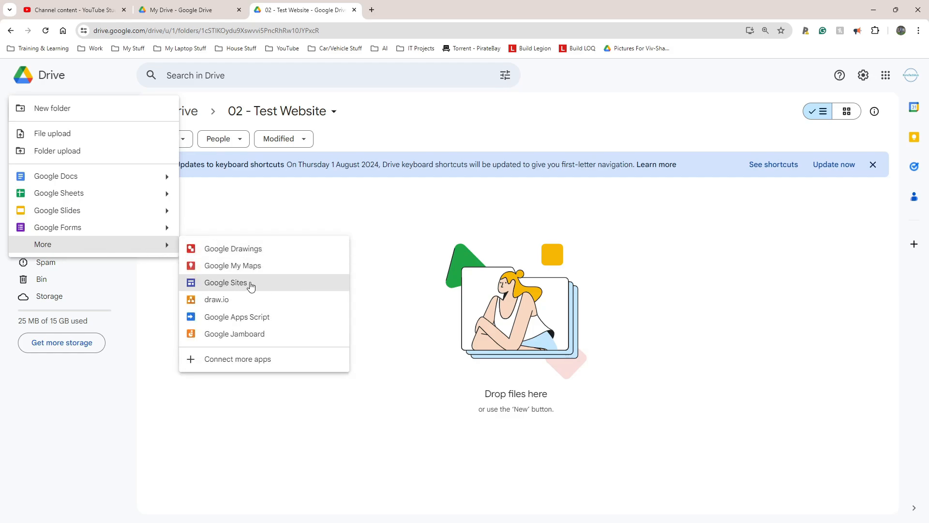
click(216, 284)
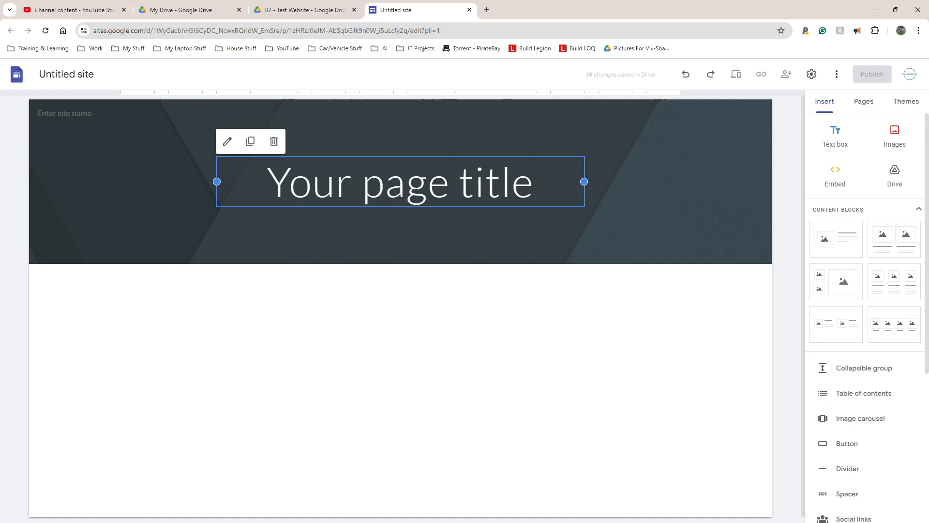
- Name the site document abcdef
click(67, 74)
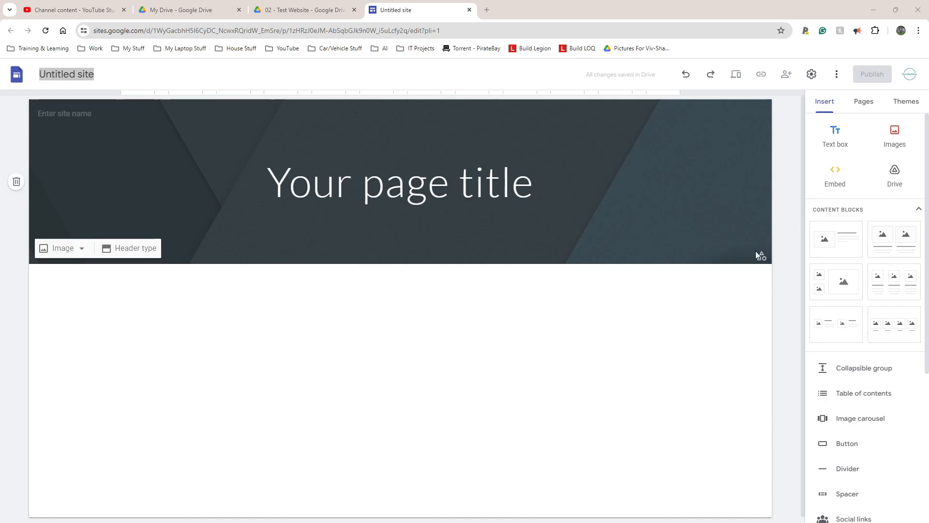
click(107, 77)
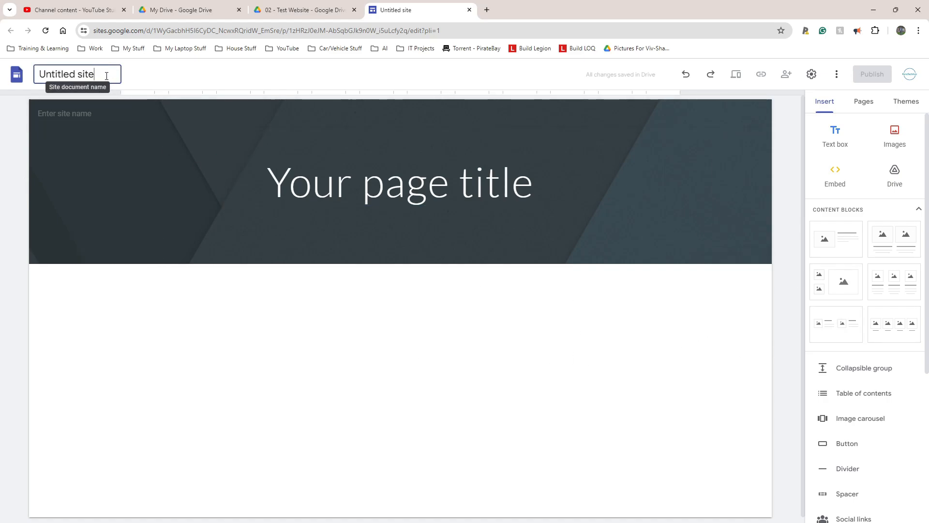
drag(266, 184, 547, 186)
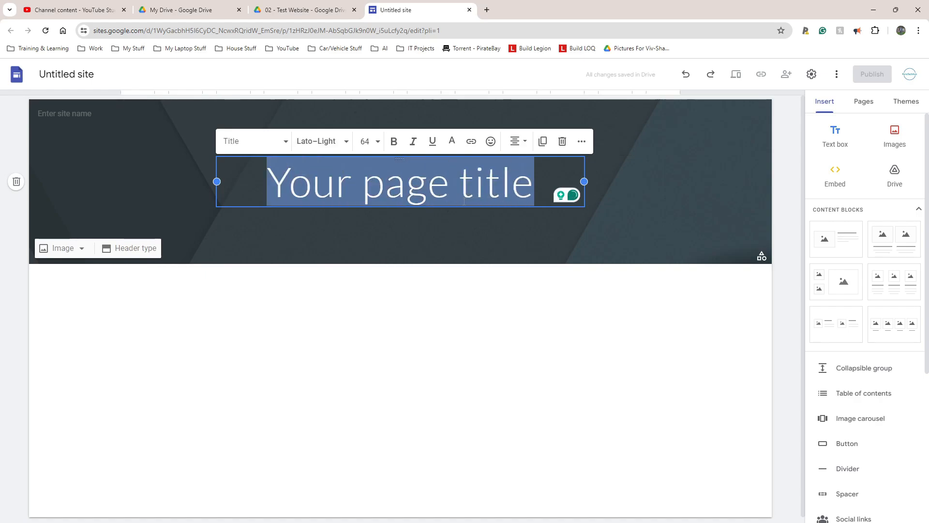
click(91, 74)
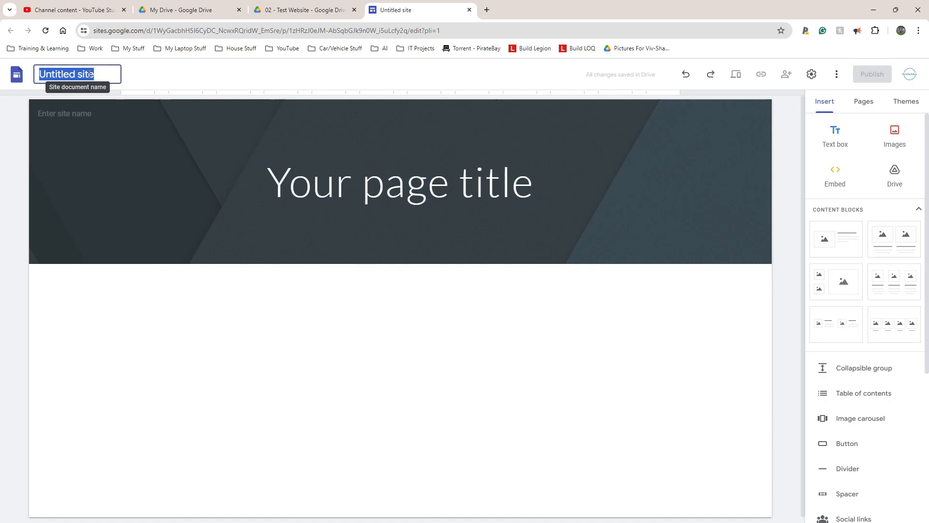
text(abcde)
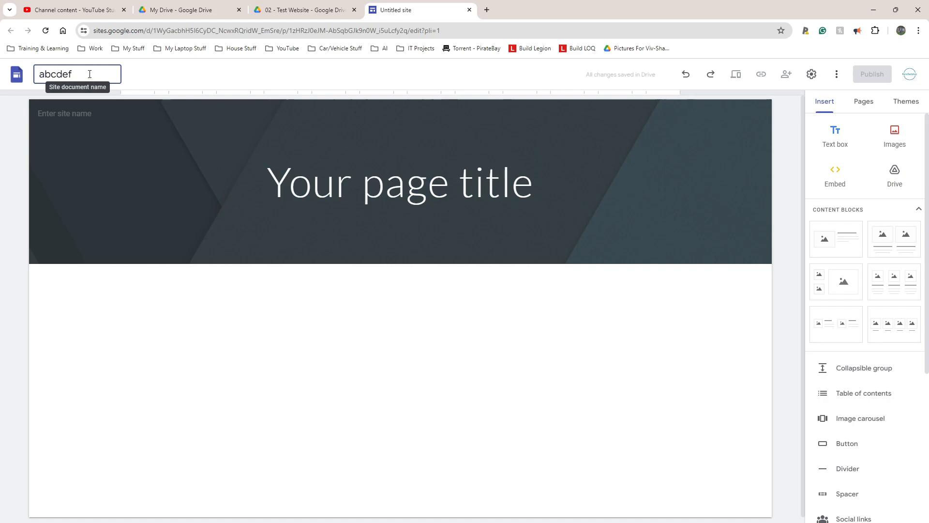
text(f)
key(Return)
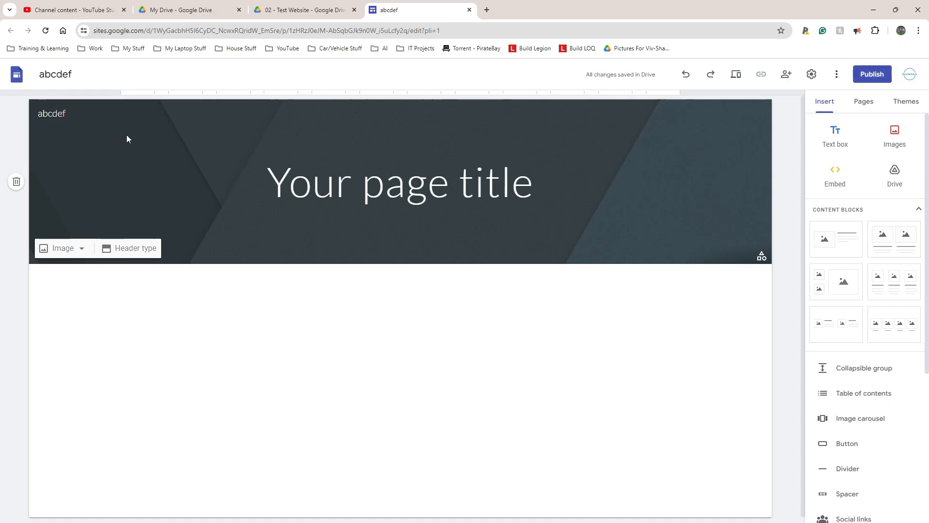
- Check the abcdef site file inside the 02 - Test Website folder in Drive, then return to the site editor
click(298, 11)
drag(251, 267, 178, 216)
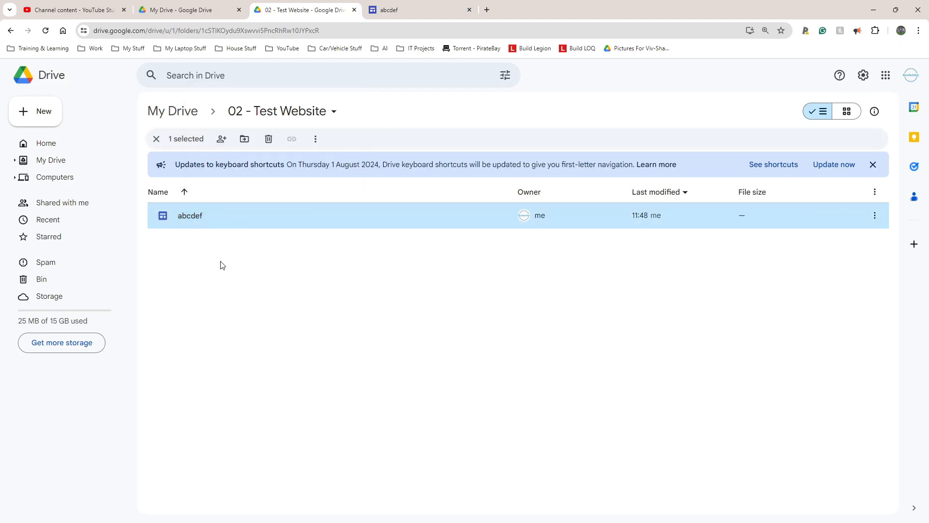
click(390, 10)
- Replace the page title text with Rons Gaming Hub
click(338, 202)
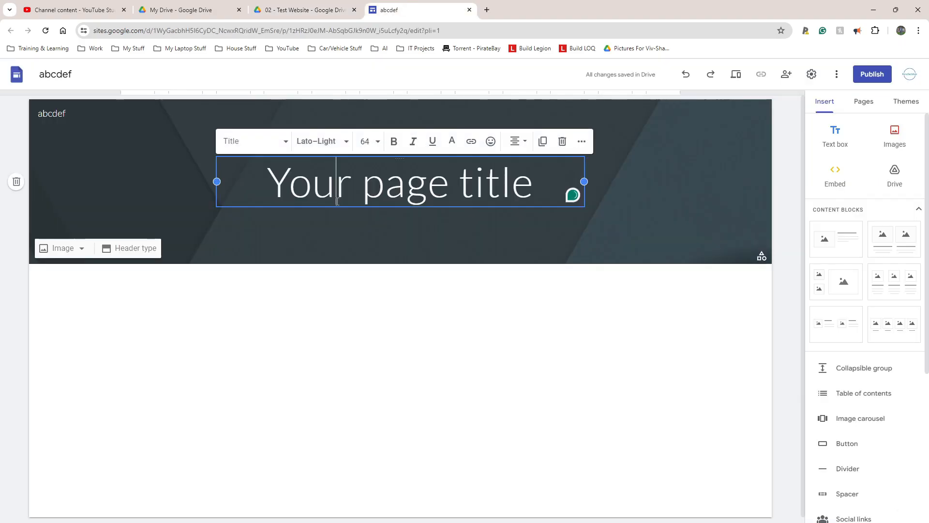
triple_click(337, 201)
text(Rons)
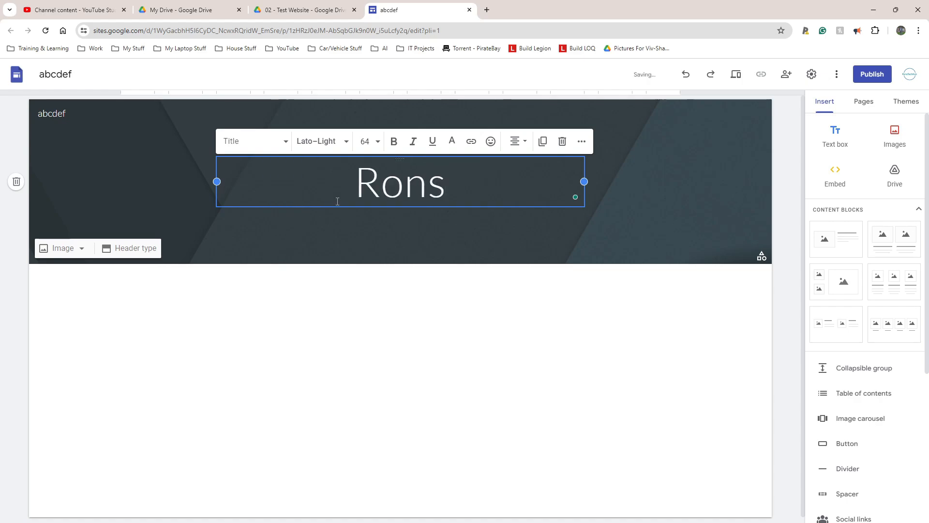
text( Gaming Hub)
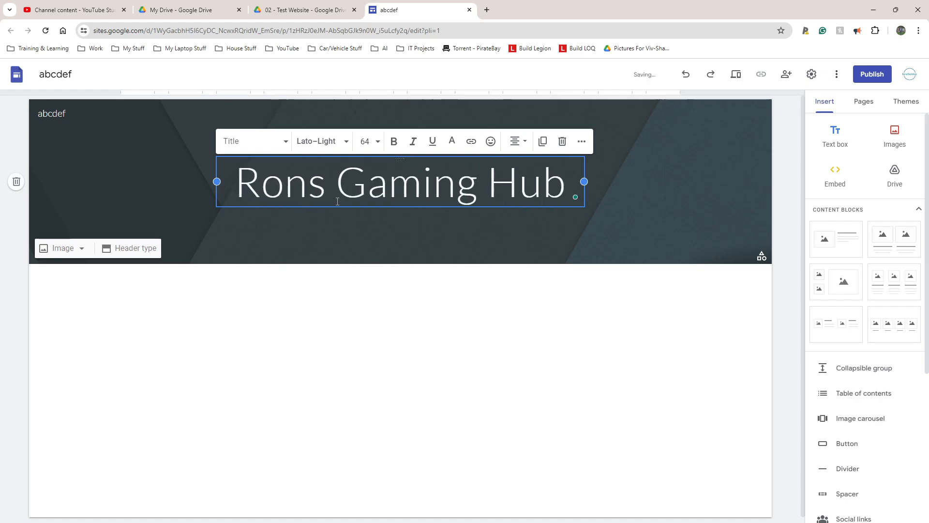
click(379, 450)
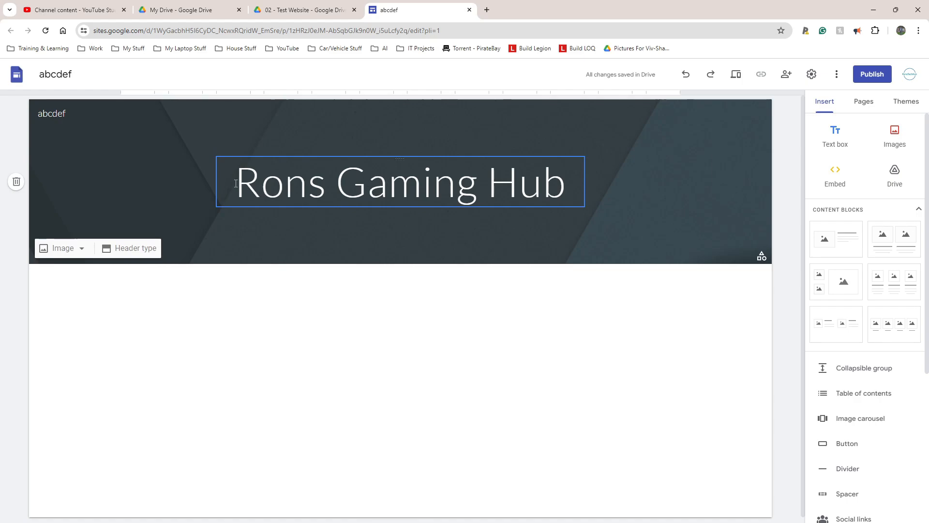
drag(236, 183, 557, 185)
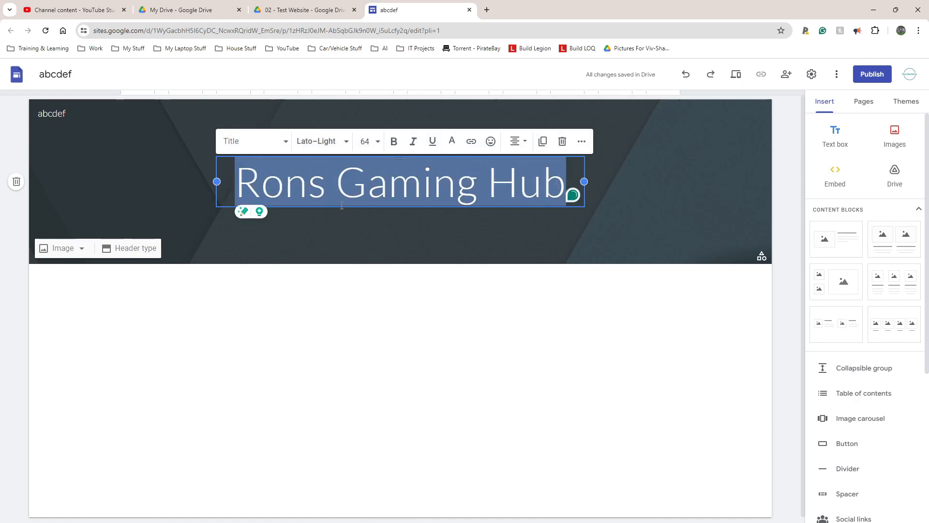
click(73, 74)
drag(72, 74, 39, 74)
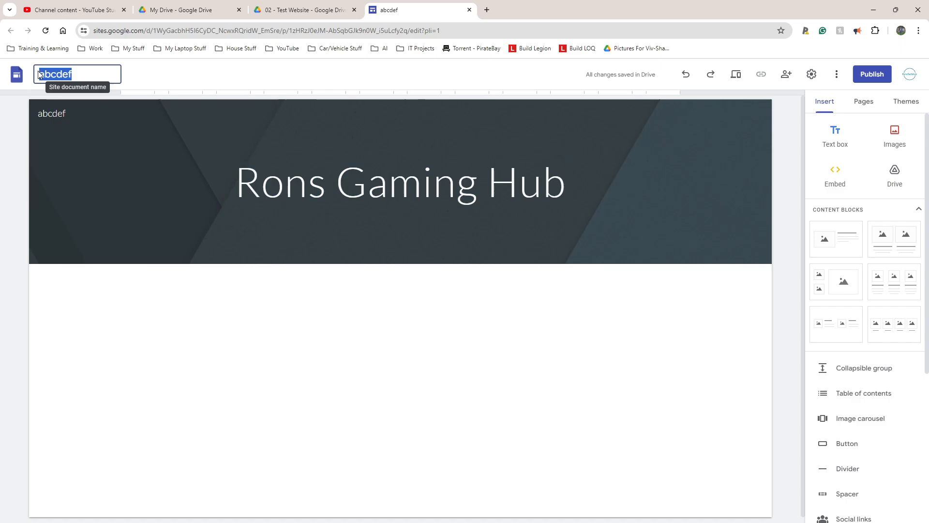
- Refresh the 02 - Test Website folder in Drive to check the site file, then return to the editor
click(282, 9)
click(247, 288)
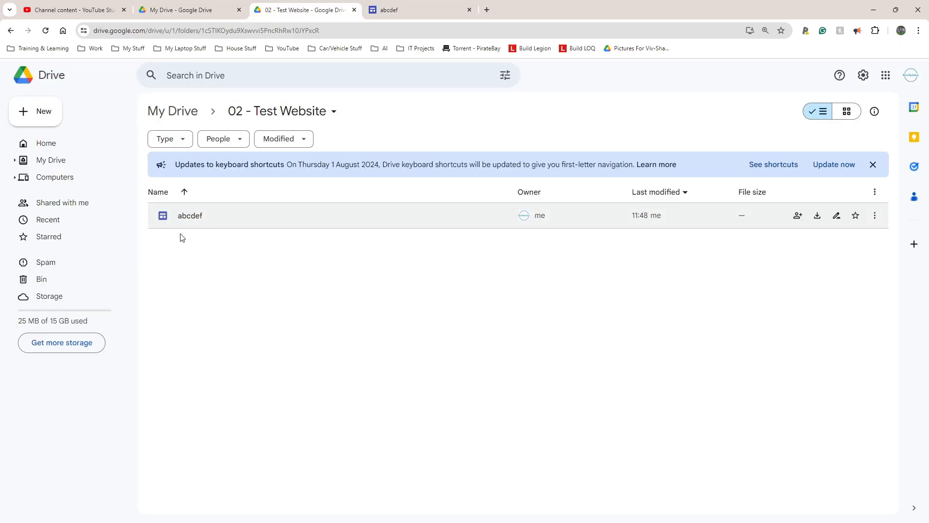
click(200, 222)
click(216, 275)
key(F5)
click(389, 10)
click(308, 194)
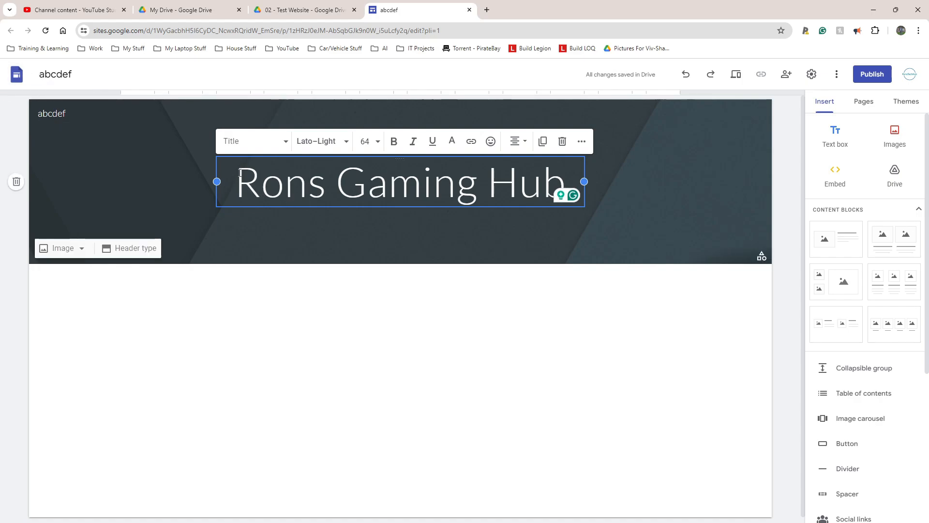
drag(240, 173, 223, 261)
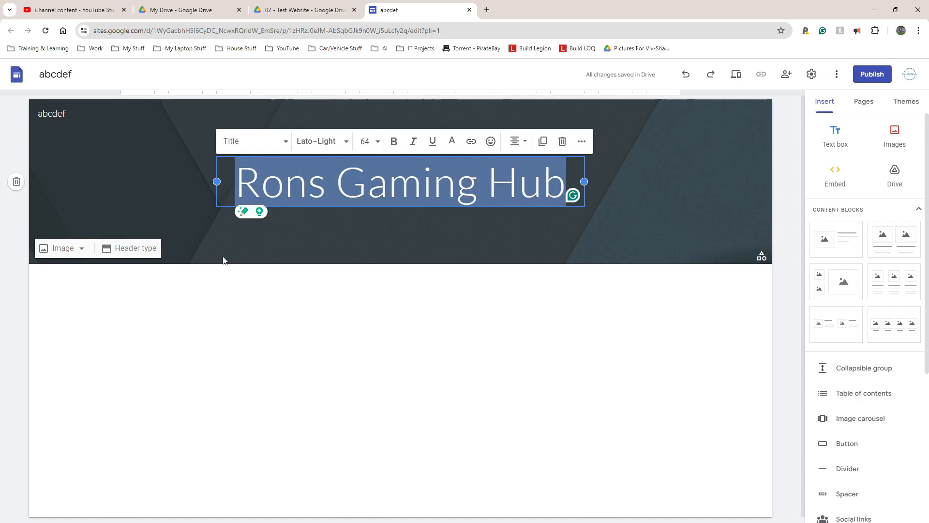
click(306, 296)
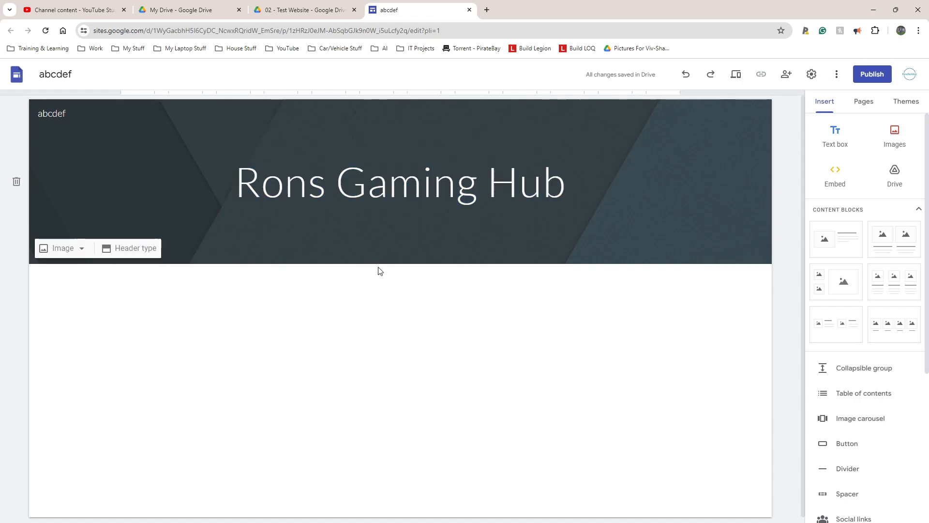
- Browse the Insert, Pages and Themes panels of the site editor
scroll(875, 154, down, 5)
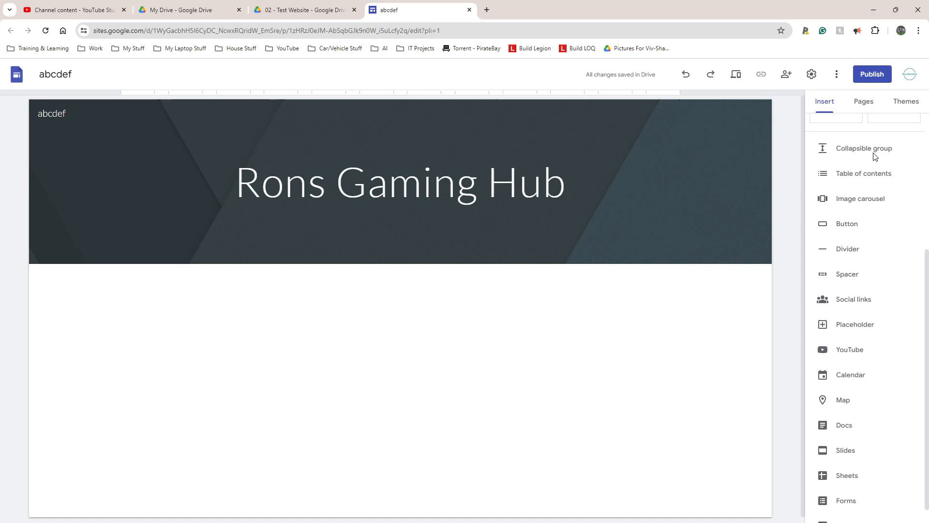
scroll(872, 150, up, 5)
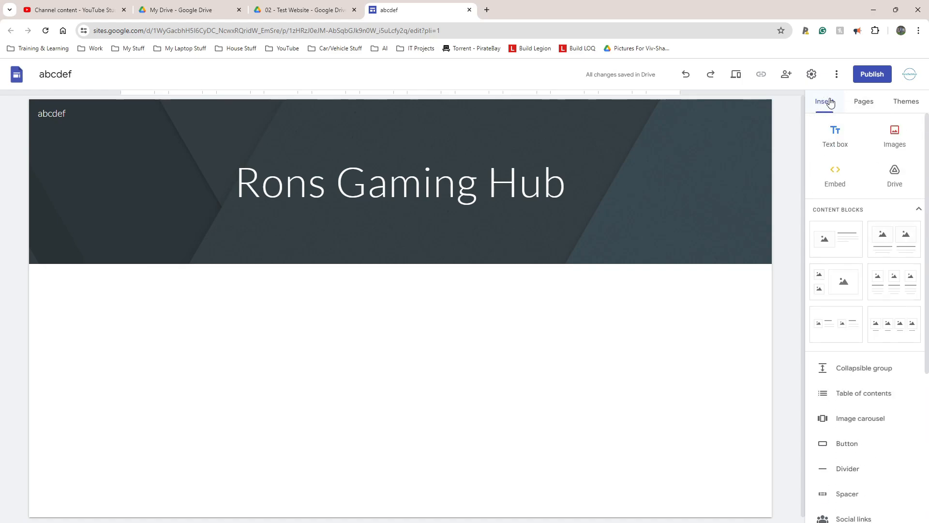
click(866, 106)
click(901, 104)
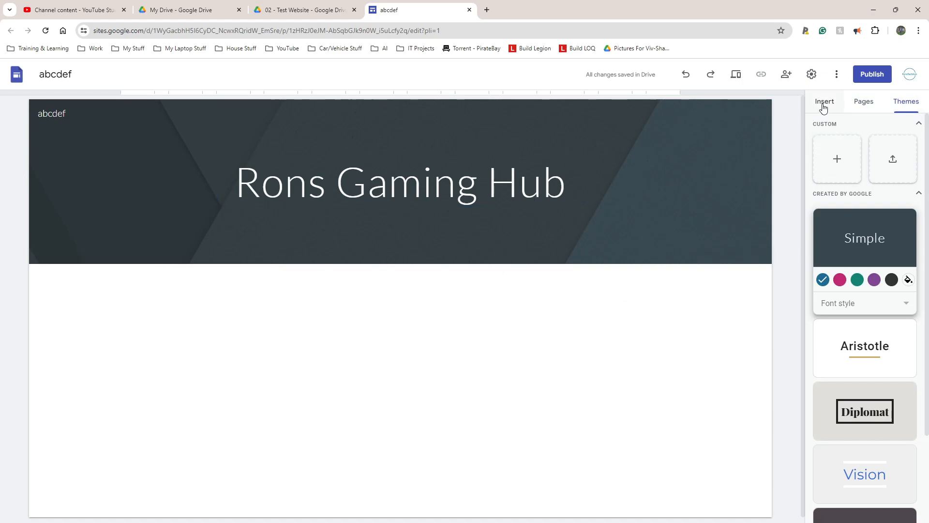
click(825, 104)
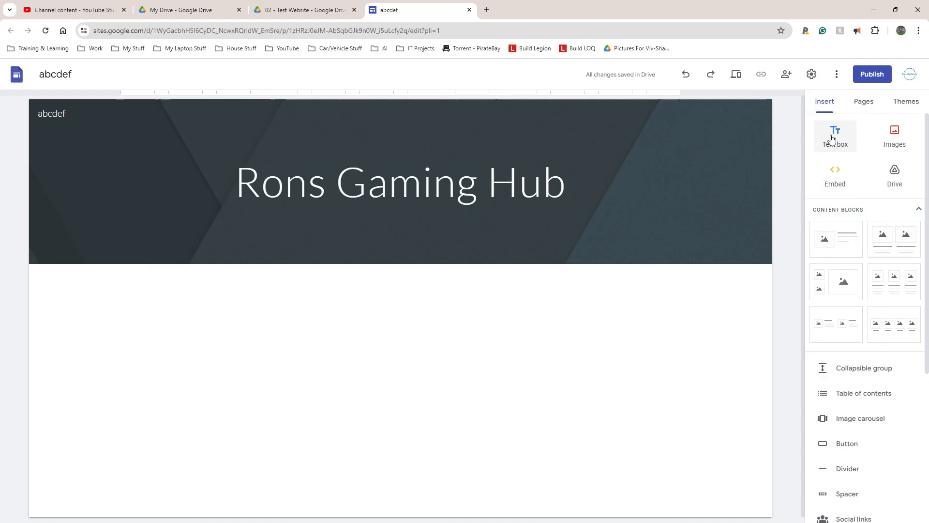
scroll(860, 267, down, 5)
scroll(864, 309, up, 1)
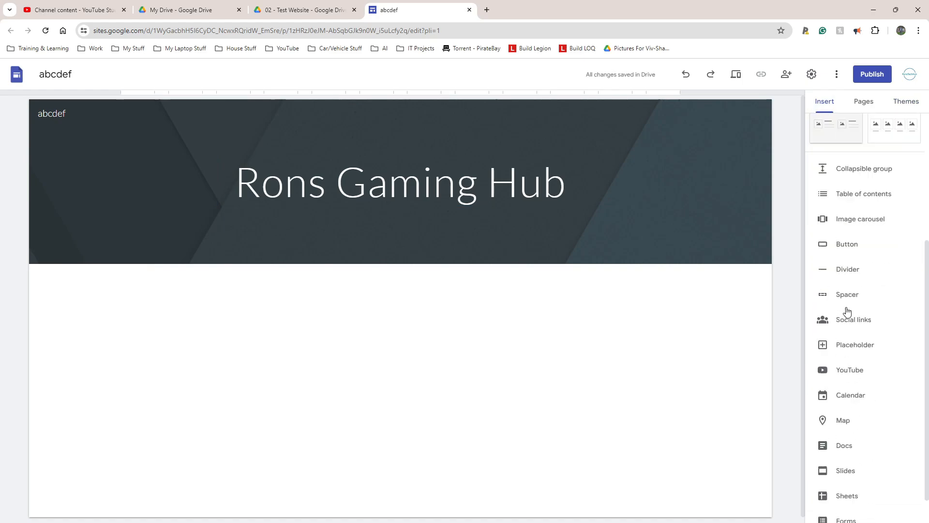
scroll(864, 310, down, 1)
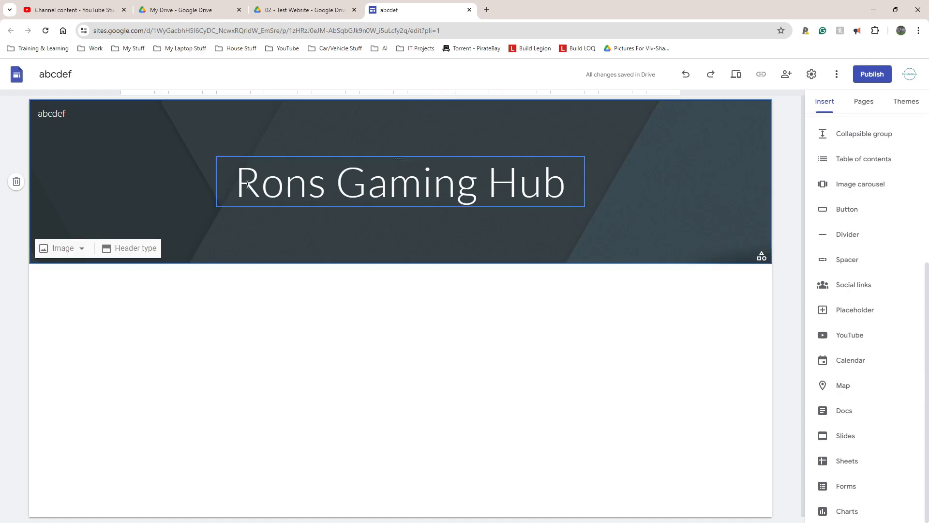
- Insert a content block with four image-and-text columns below the header
drag(237, 180, 567, 184)
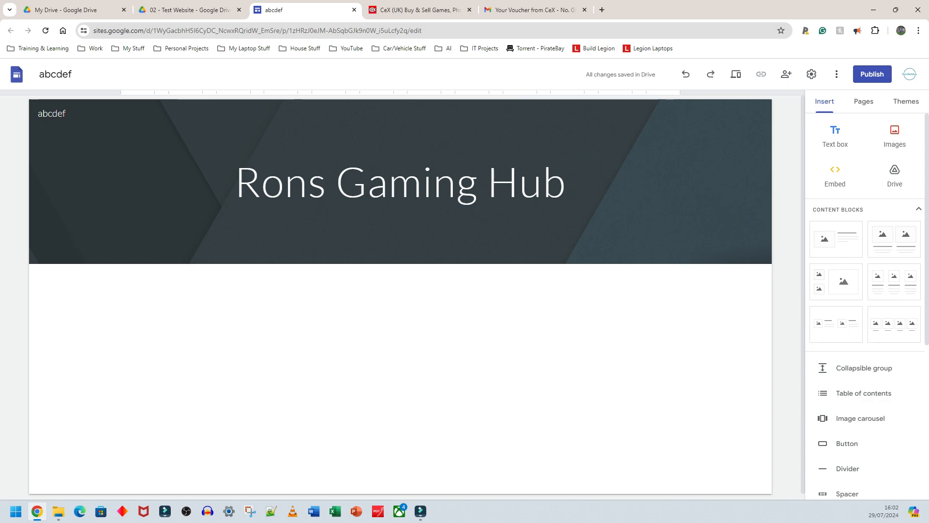
scroll(847, 312, down, 3)
scroll(864, 310, up, 3)
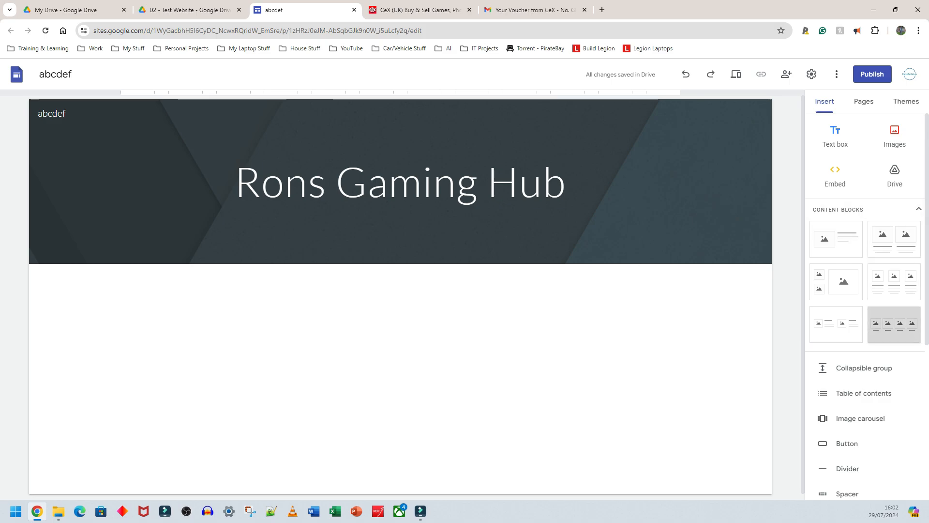
click(894, 324)
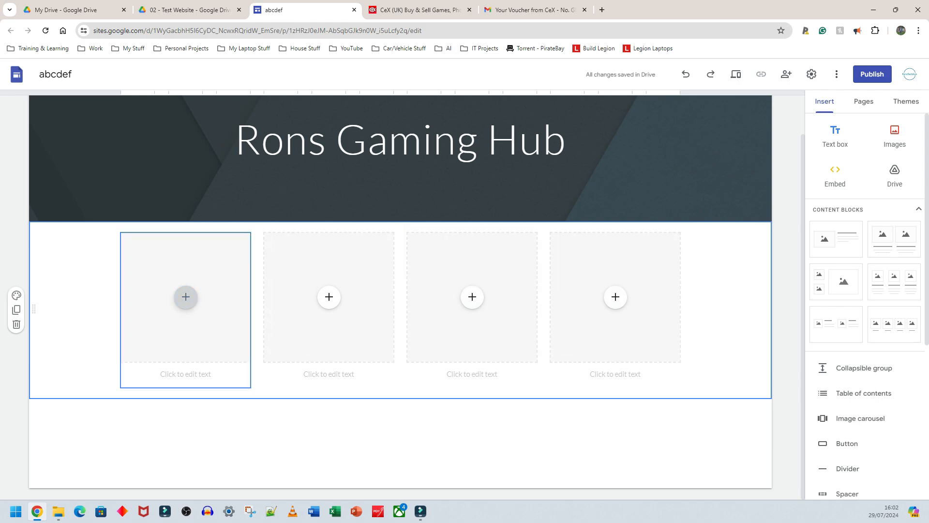
- Caption the first two columns of the content block First Person Shooter and Third Person Shooter
click(185, 374)
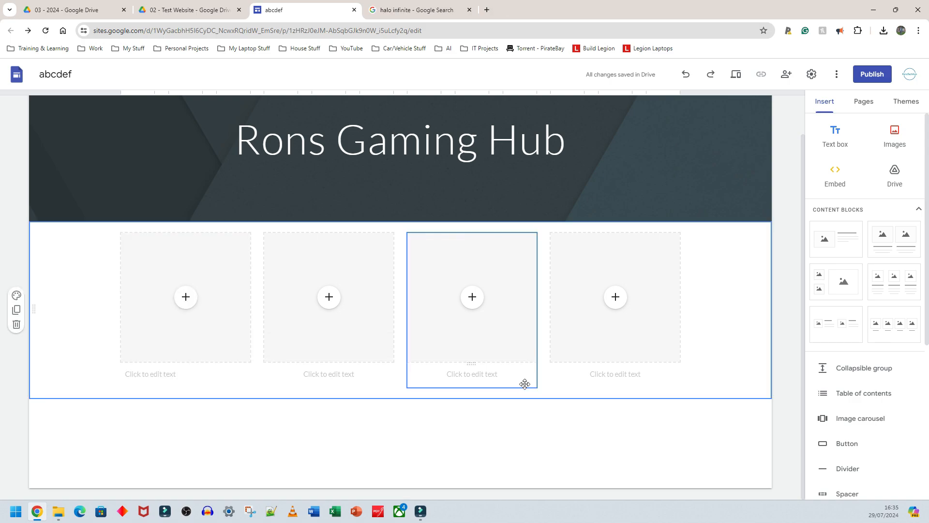
click(150, 373)
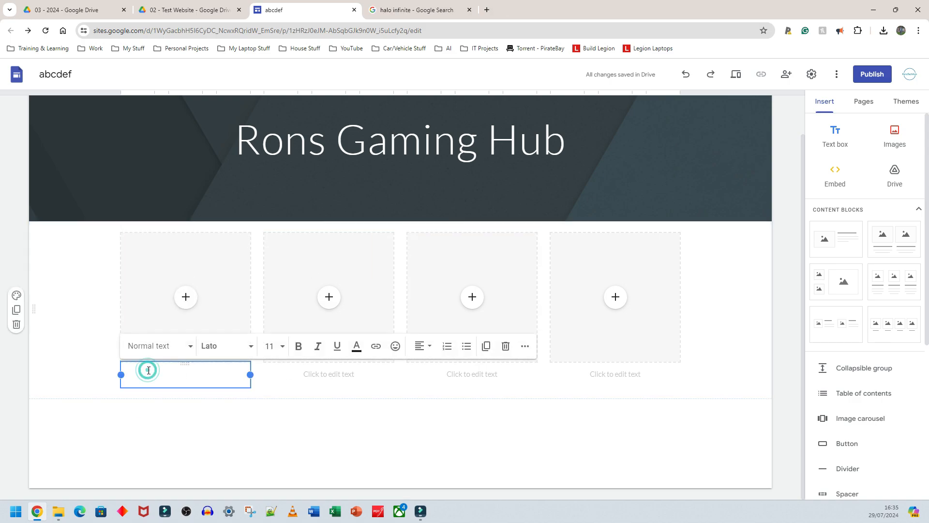
text(First Person Shooter)
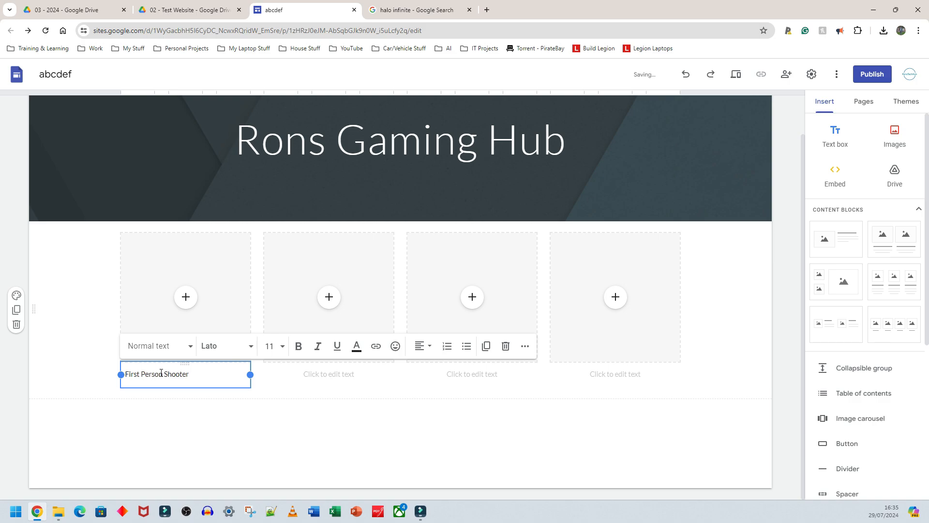
click(305, 375)
text(Third p)
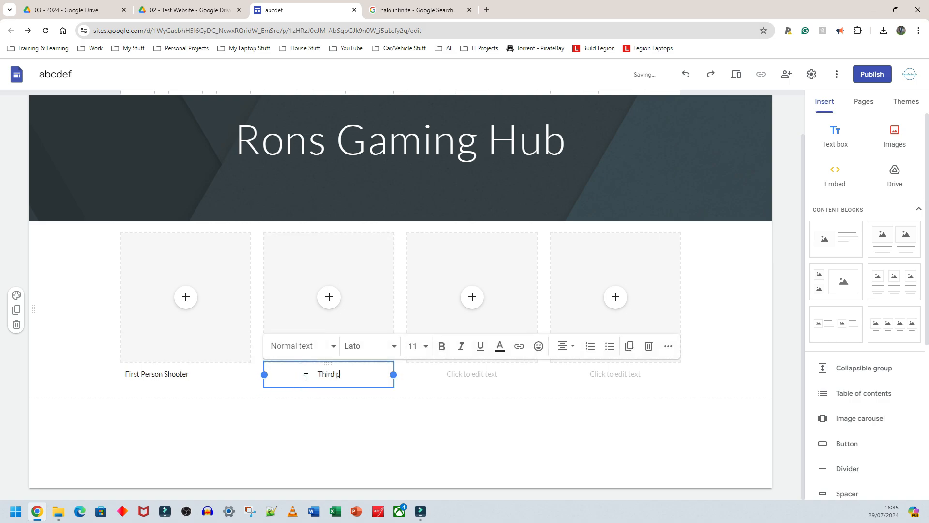
text(erson Shooter)
key(BackSpace)
text(P)
- Caption the third and fourth columns RPG and Driving
click(457, 370)
text(R)
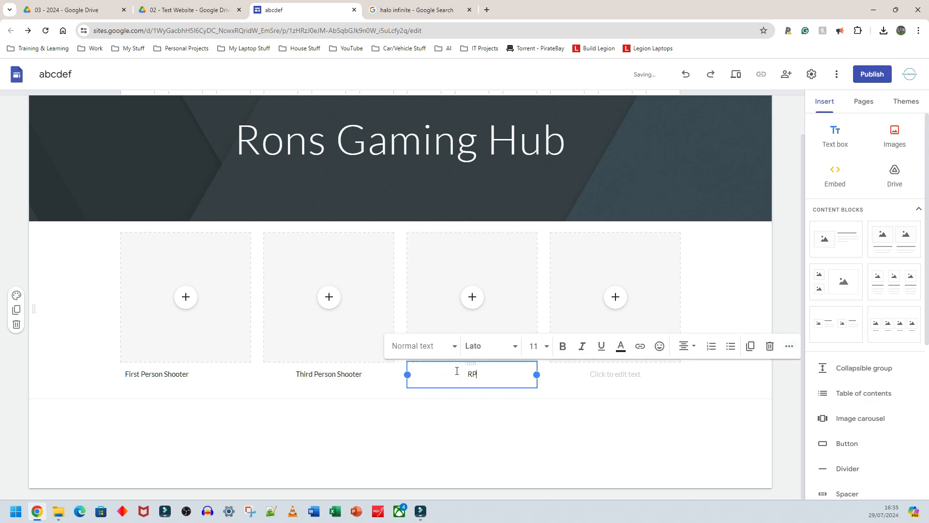
click(604, 377)
text(Driving)
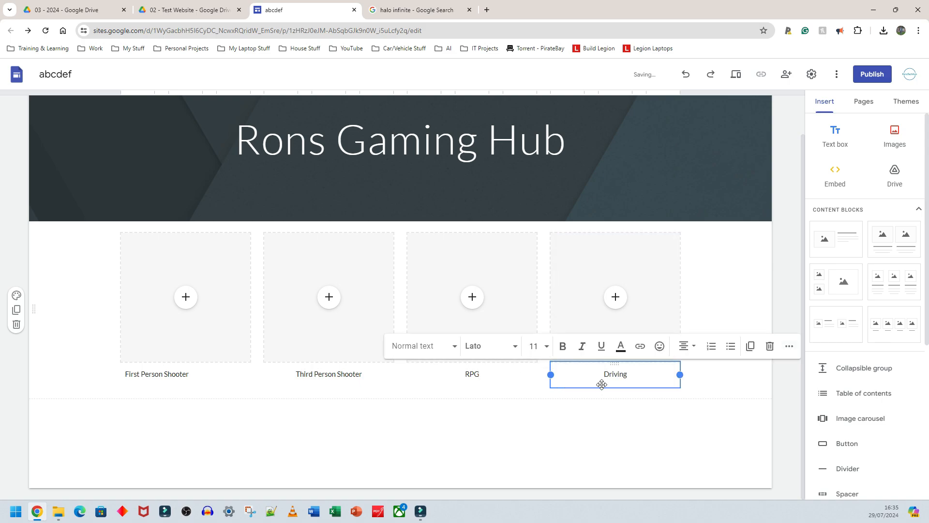
click(583, 399)
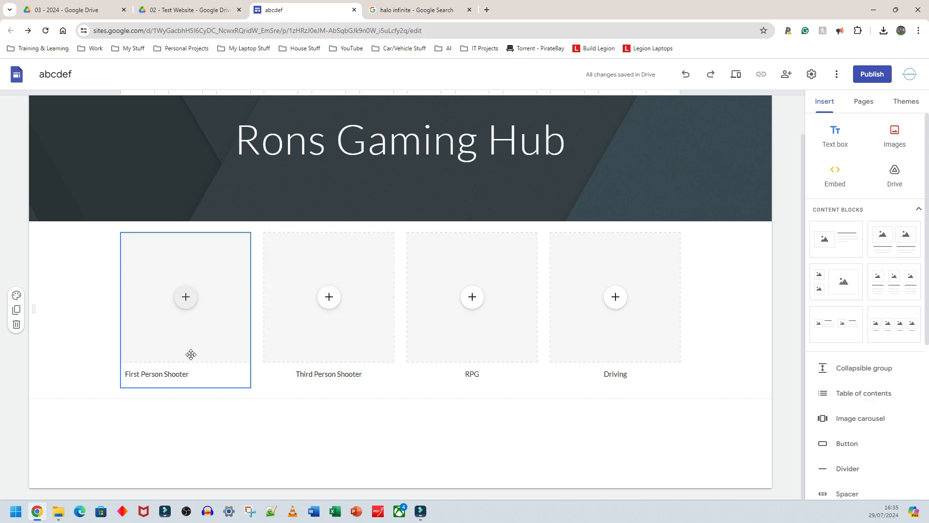
- Open the image picker for the first column and browse its Google Drive, Link, Google Images and Photos sources
click(187, 303)
click(187, 302)
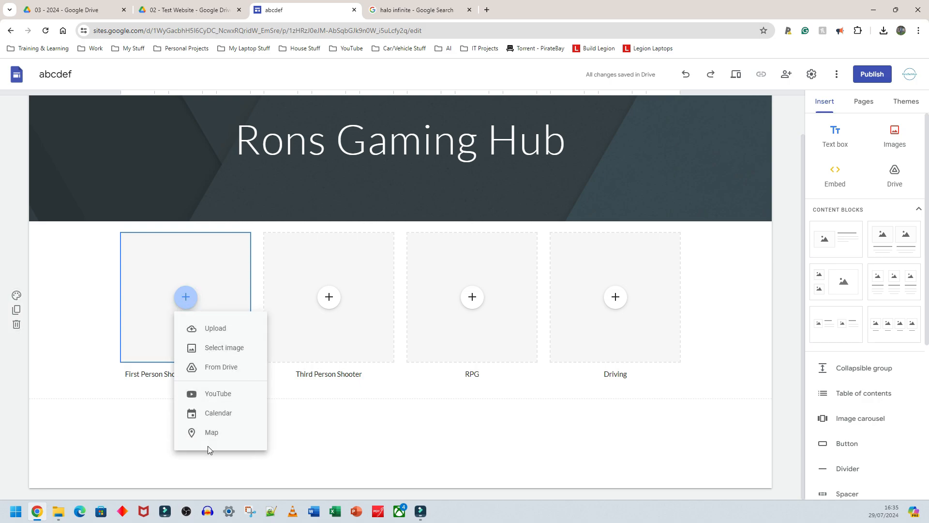
click(230, 350)
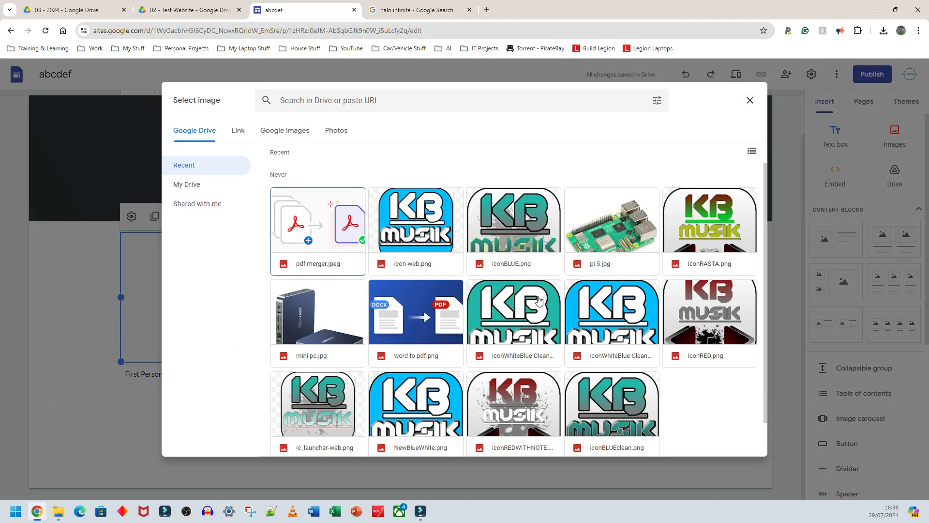
click(238, 130)
click(278, 131)
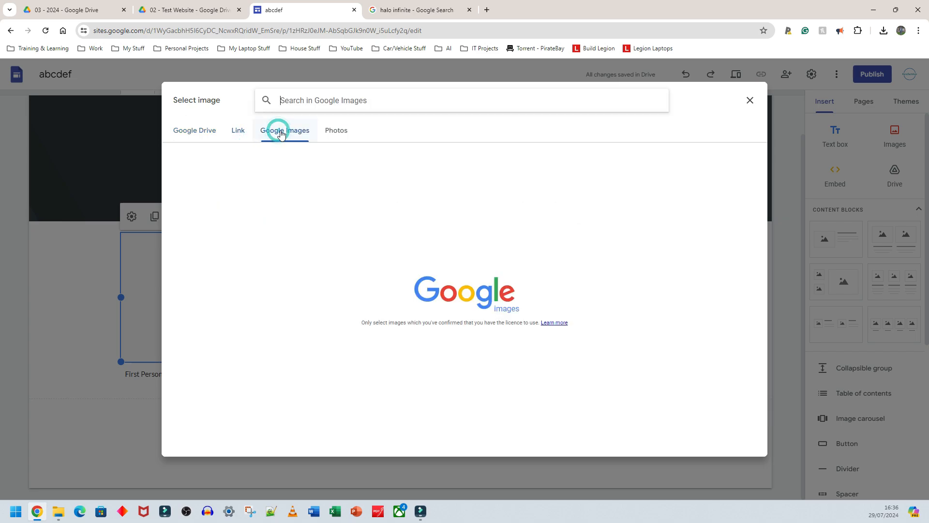
click(335, 130)
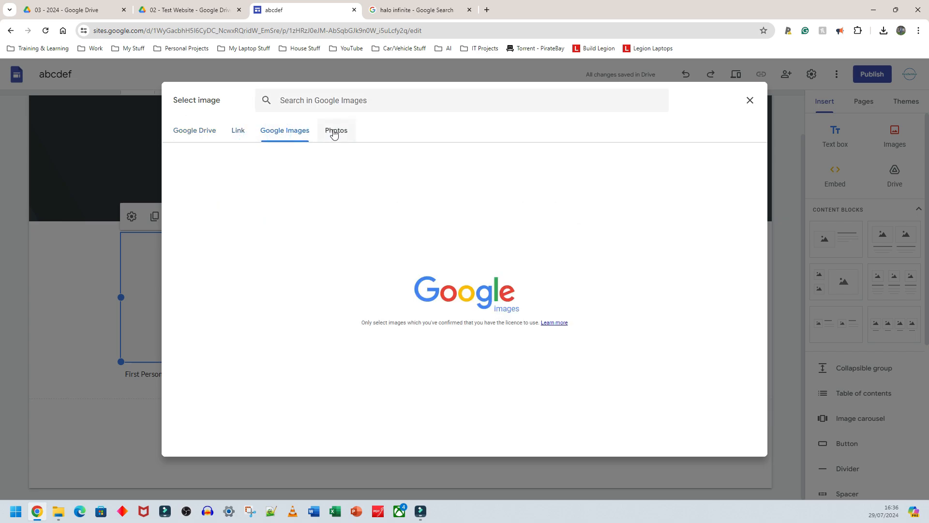
click(184, 138)
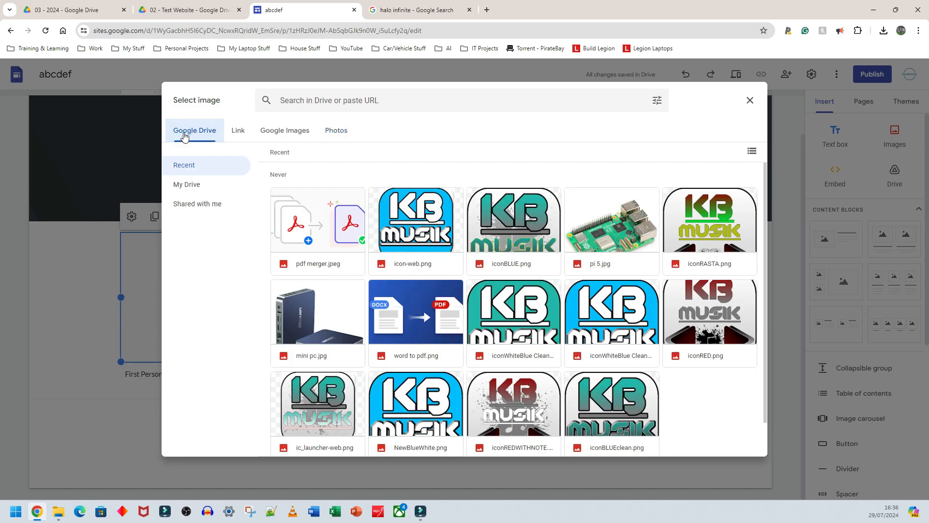
click(278, 131)
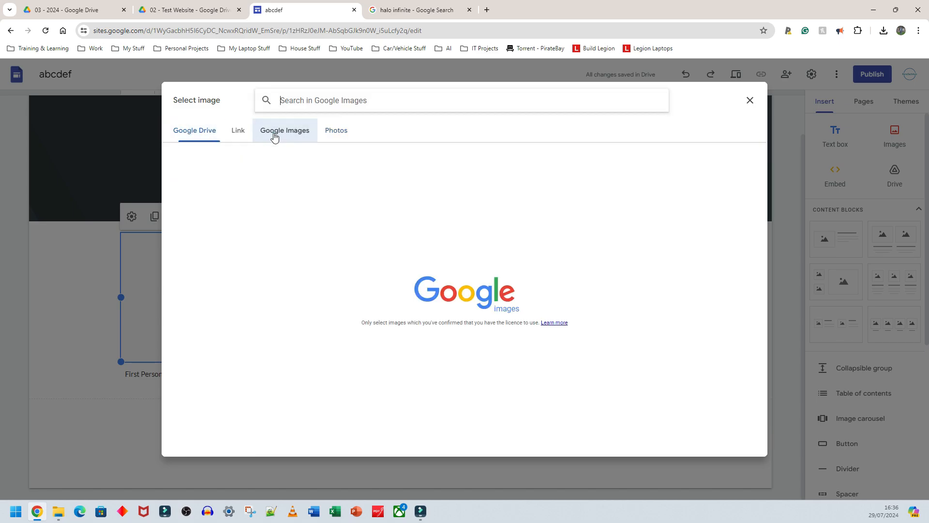
- Search Google Images in the picker for halo infinite
click(324, 102)
text(halo infin)
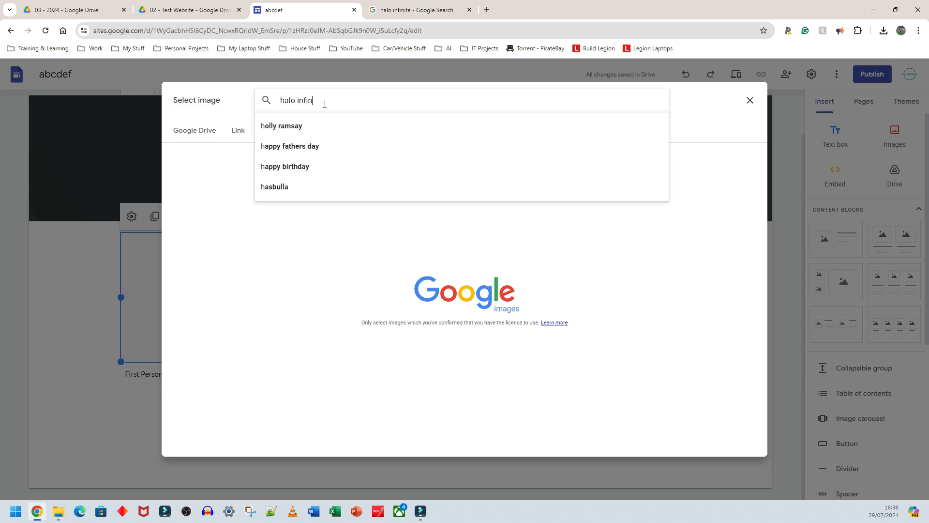
text(ite)
key(Return)
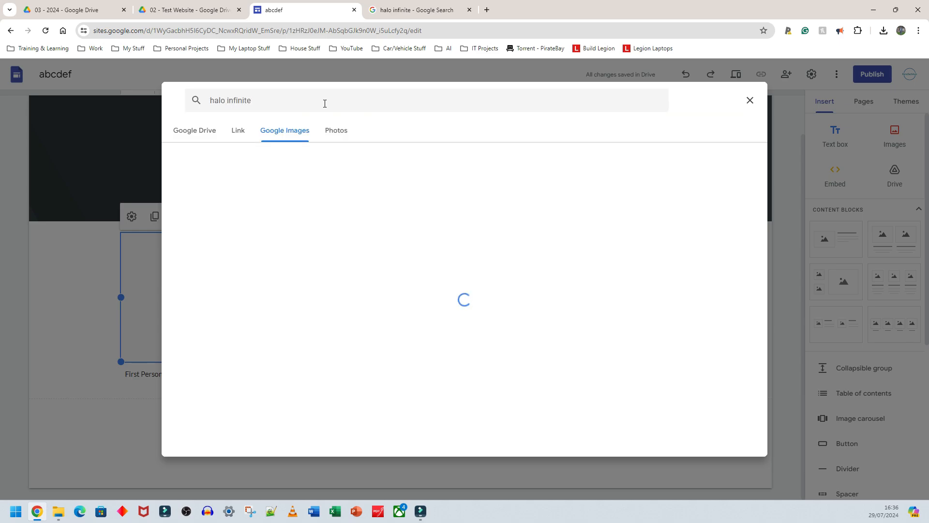
scroll(386, 214, down, 5)
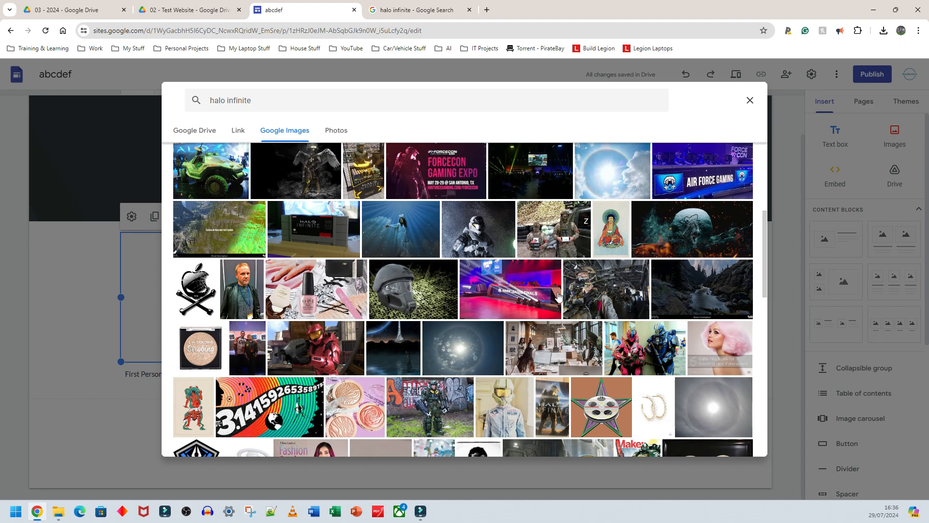
- Switch to the halo infinite Google Search tab and browse the image results
click(416, 10)
scroll(176, 309, down, 5)
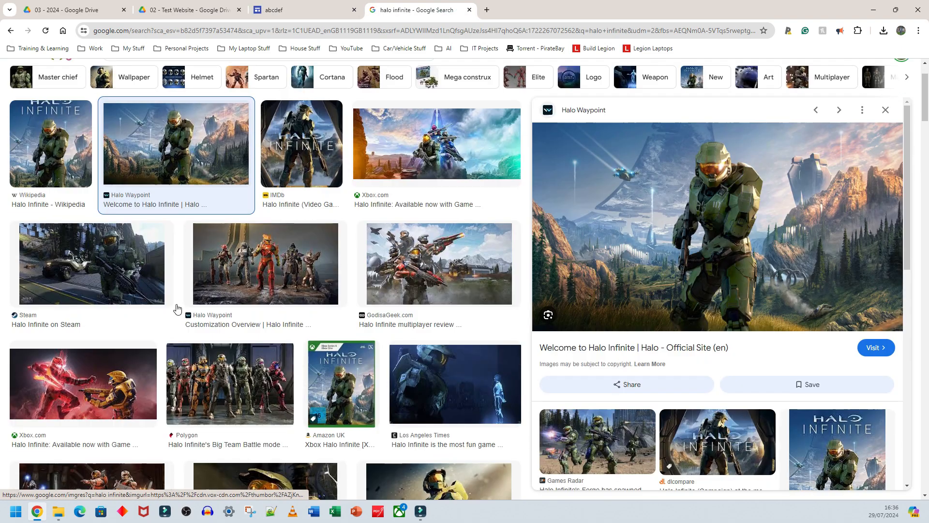
scroll(177, 309, down, 5)
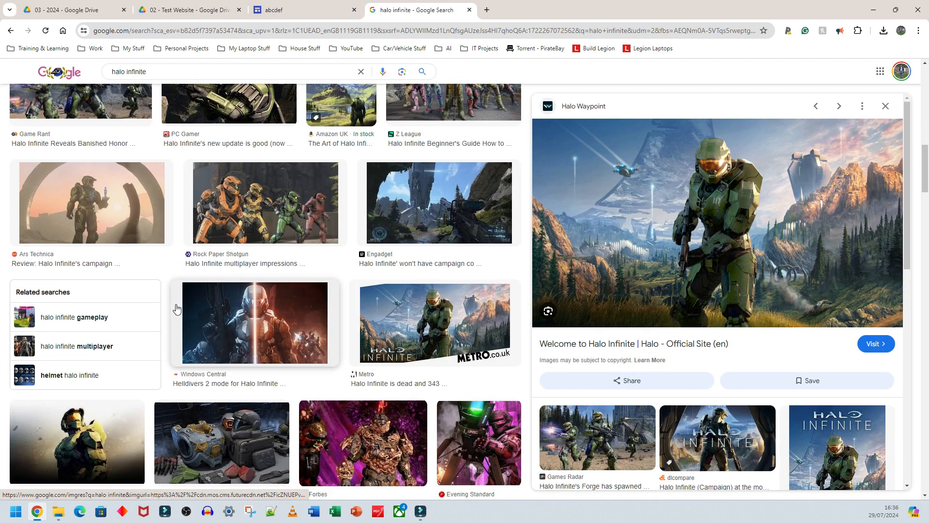
scroll(177, 309, down, 3)
scroll(177, 308, up, 10)
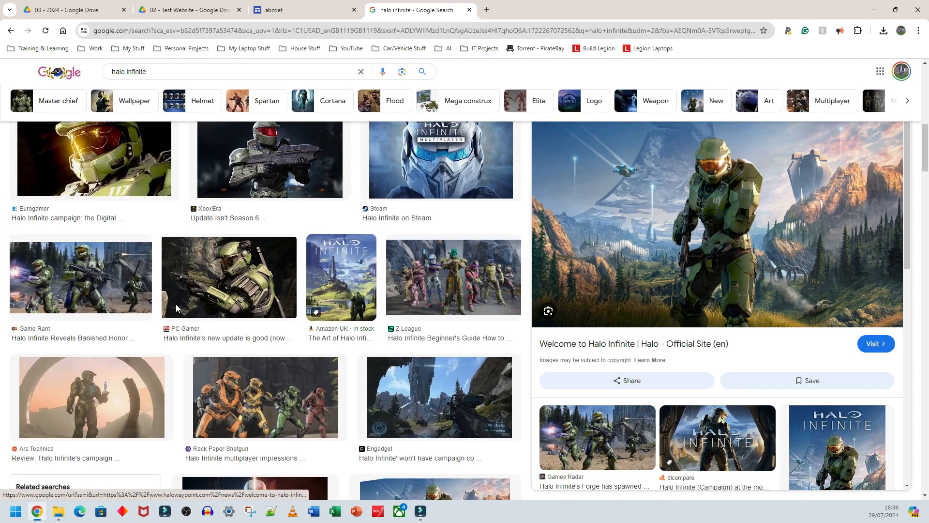
scroll(177, 307, up, 3)
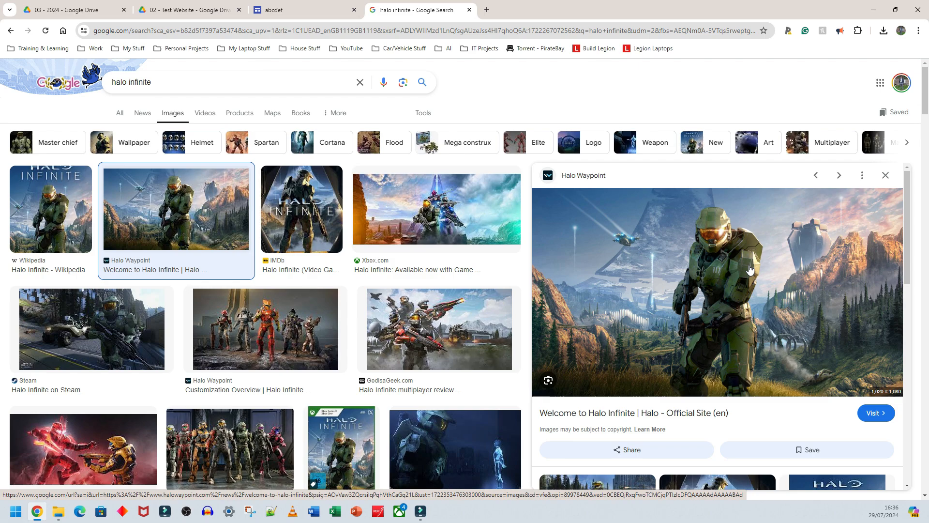
- Start saving the large Halo Infinite preview image to the computer
right_click(610, 221)
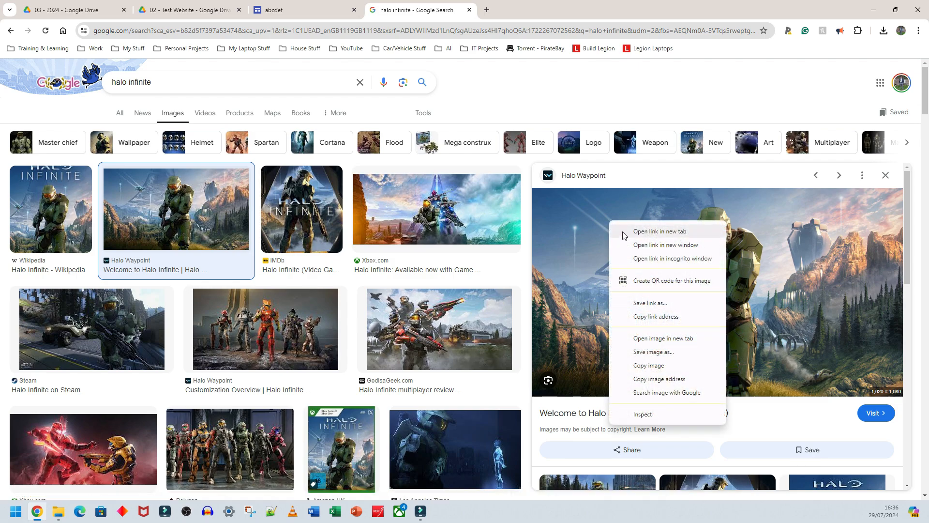
click(672, 353)
drag(439, 73, 488, 94)
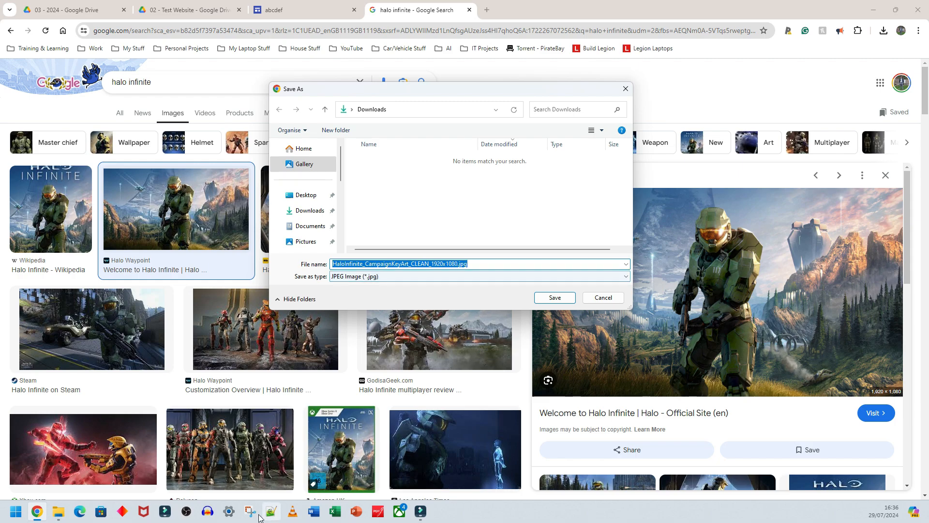
- Switch to Word and write the image format names Jpeg, Jpg and png at 50 pt size
click(315, 512)
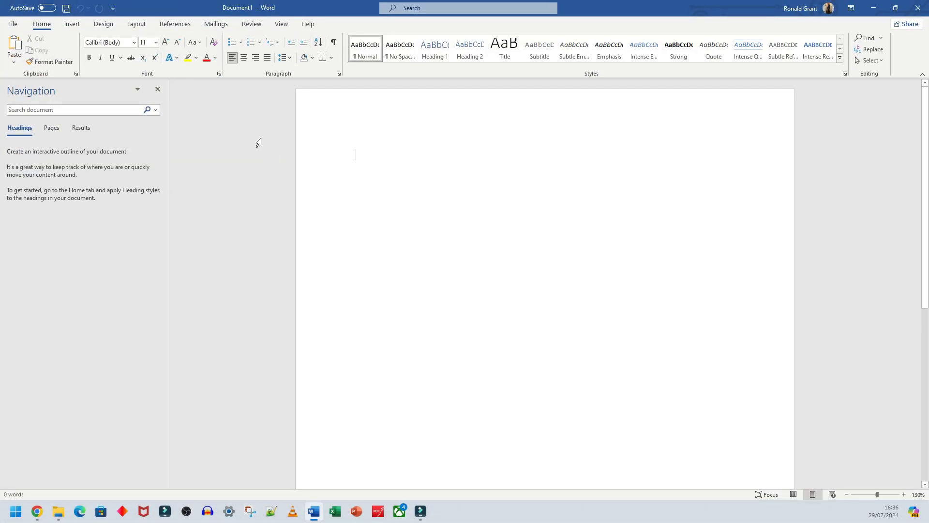
click(145, 43)
text(50)
key(Return)
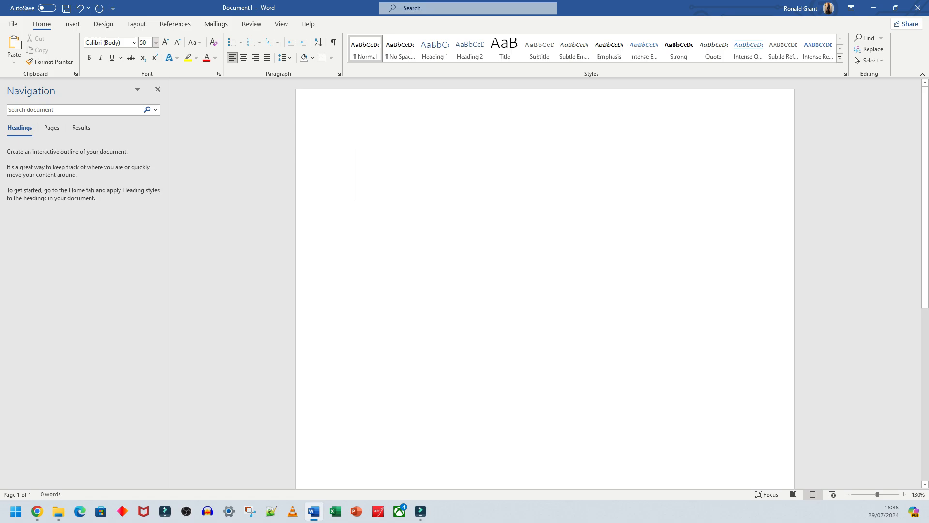
text(jpeg)
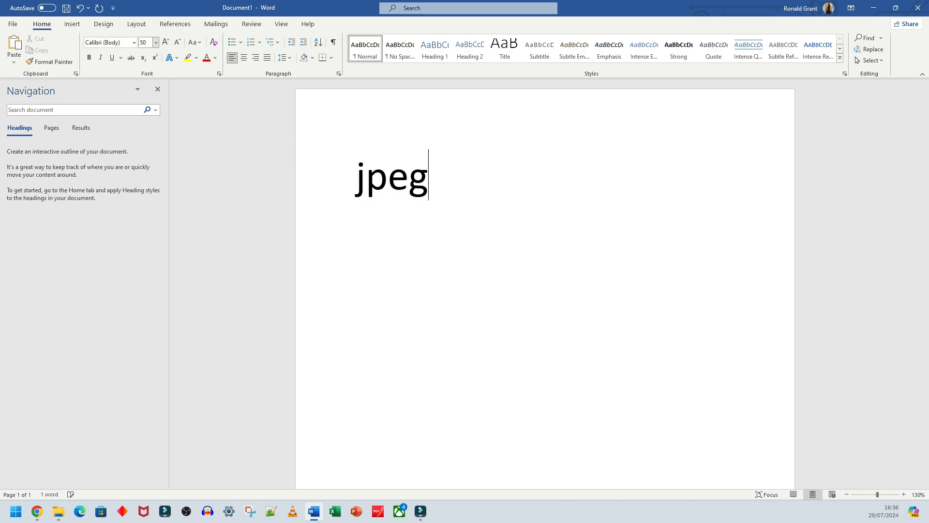
key(Return)
text(jpg)
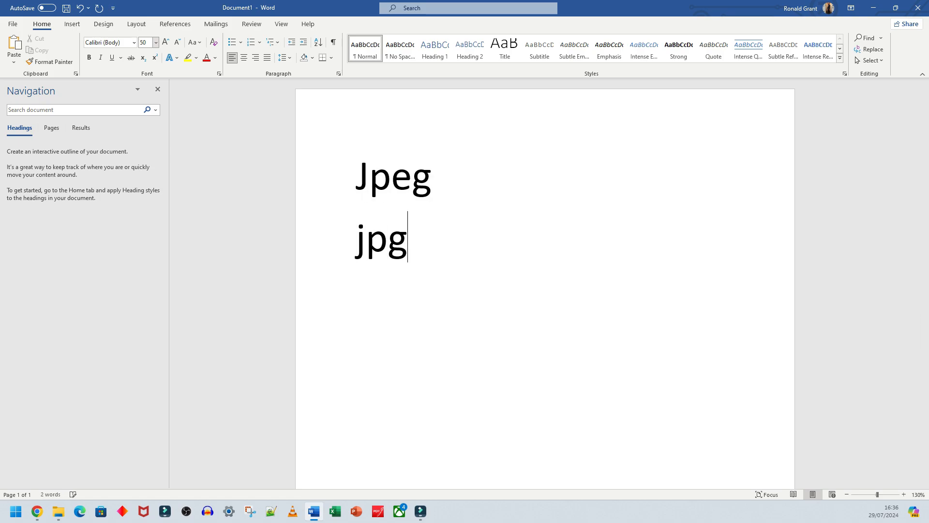
key(Return)
key(Return)
text(png)
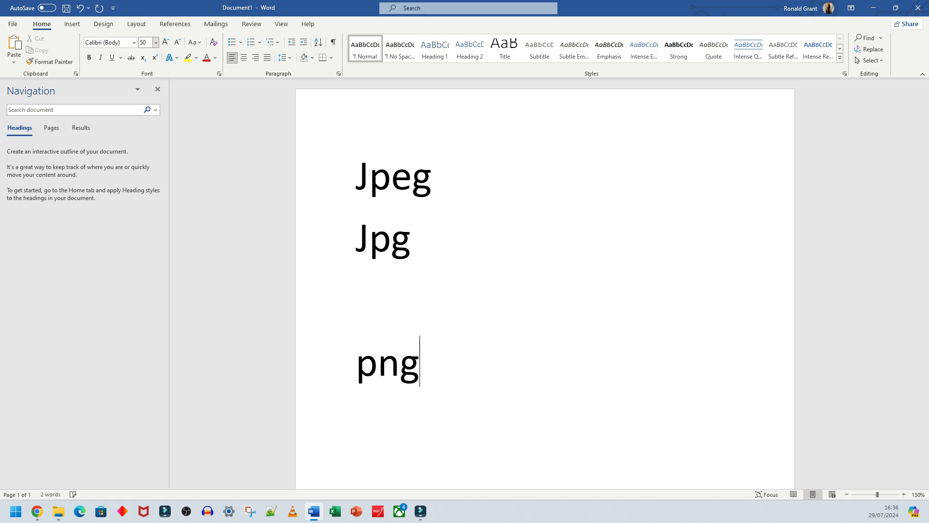
- Add webp as a fourth format name in the Word document, then return to the browser
drag(433, 379, 348, 174)
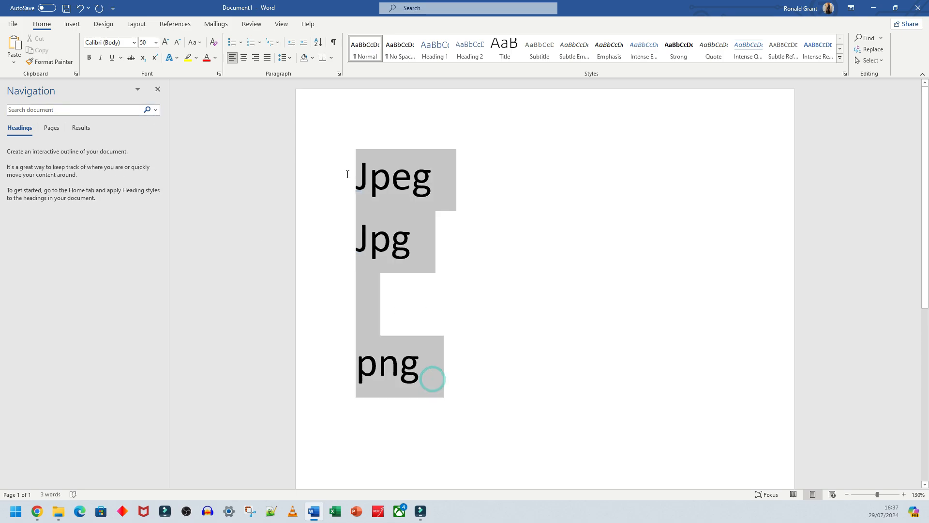
click(464, 376)
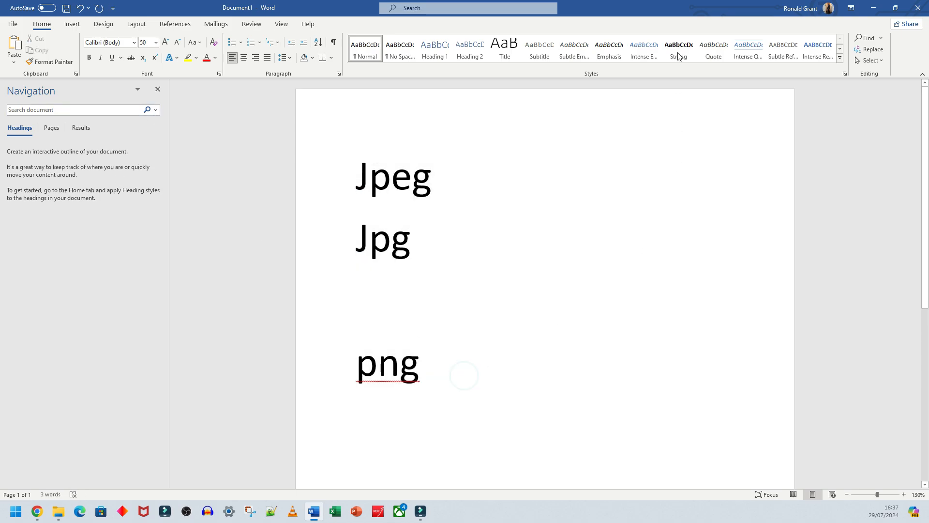
key(Return)
key(Return)
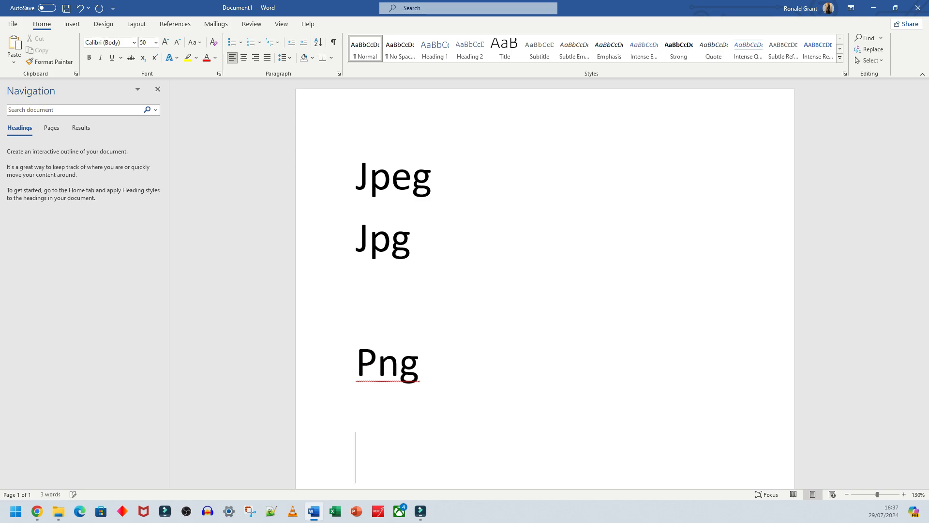
text(webp)
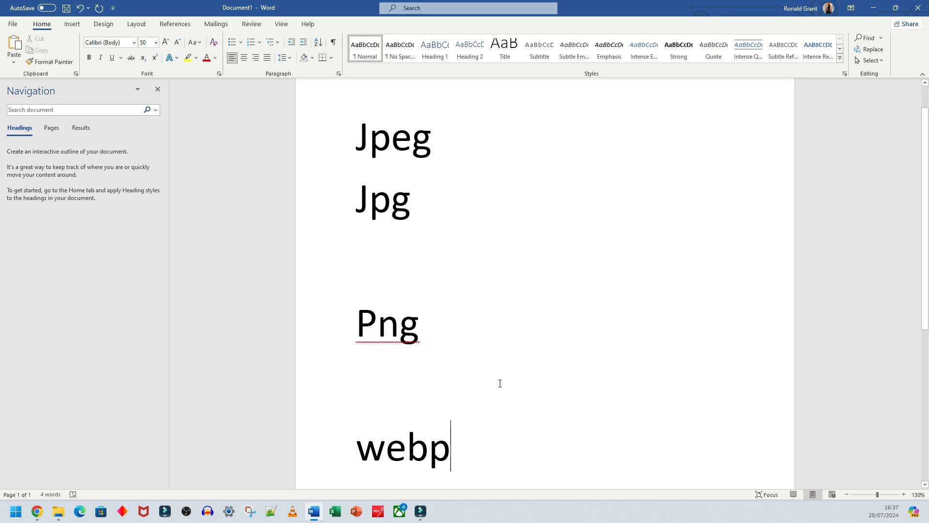
drag(454, 447, 345, 450)
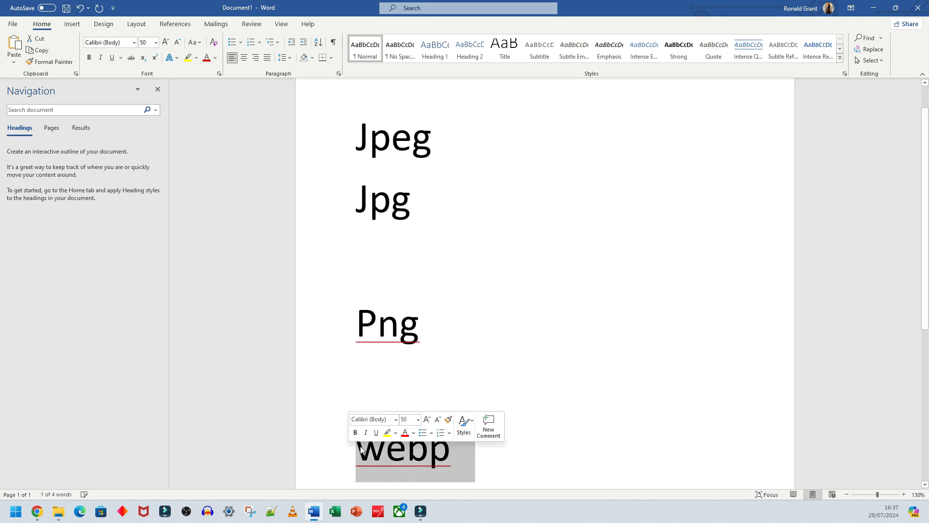
click(542, 451)
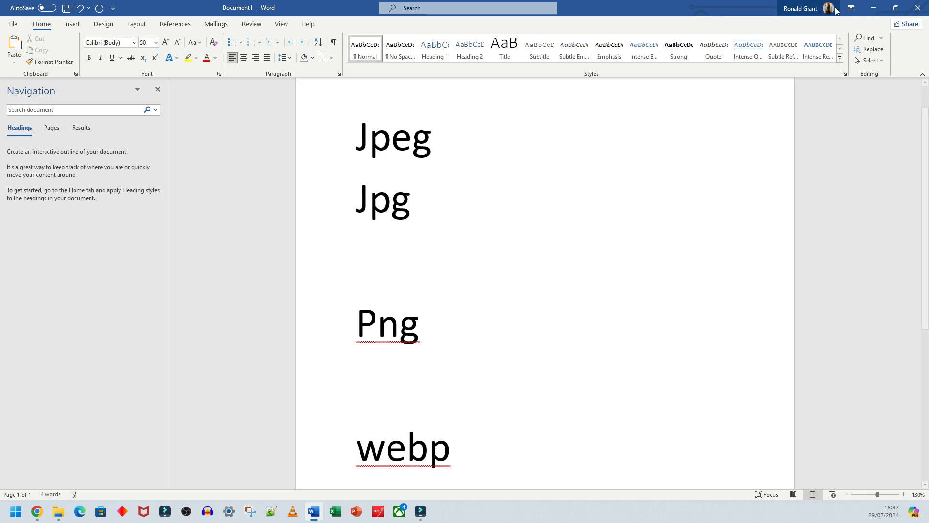
drag(438, 325, 368, 152)
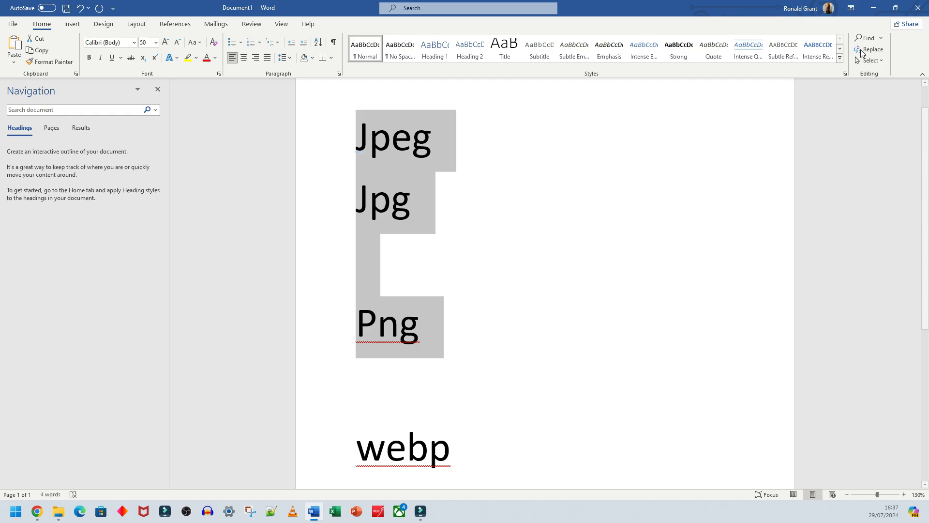
click(874, 8)
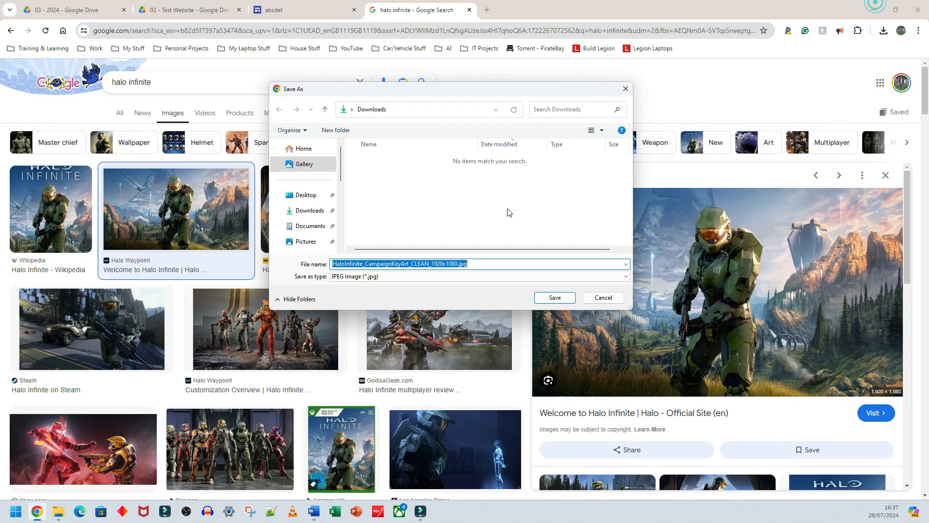
- Save the large Halo Infinite preview image to Downloads under the name Halo infinite
click(609, 300)
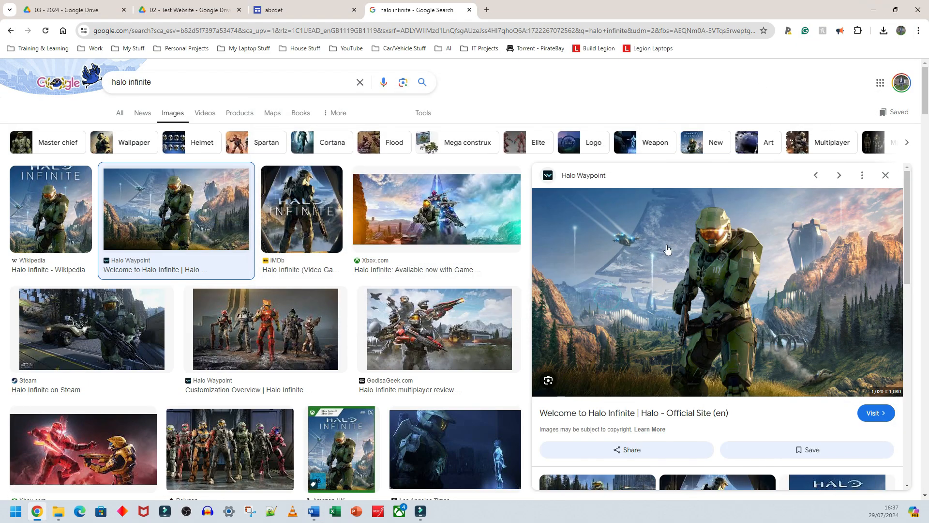
right_click(580, 224)
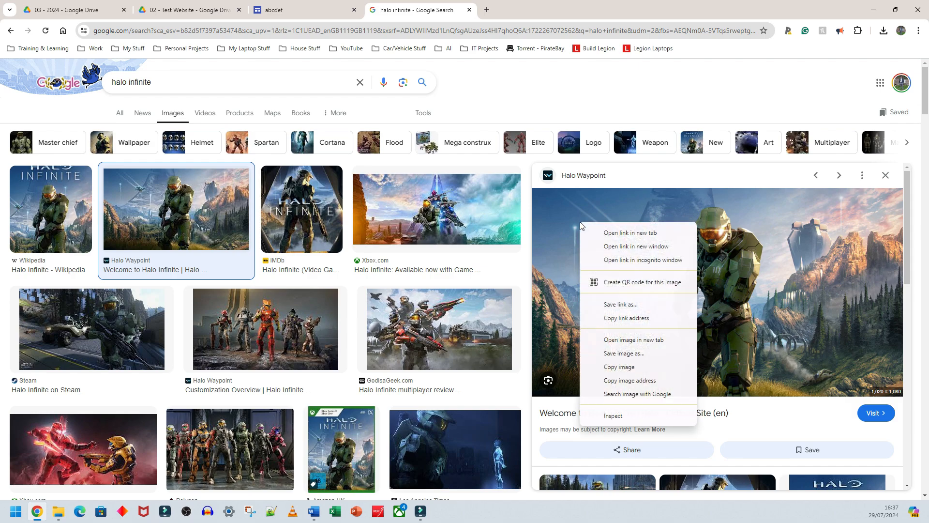
click(636, 358)
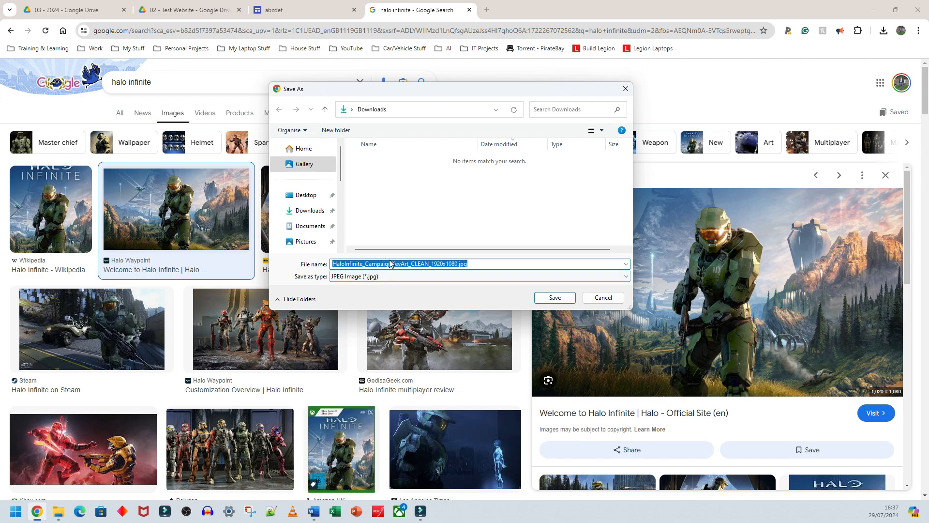
text(Halo inf)
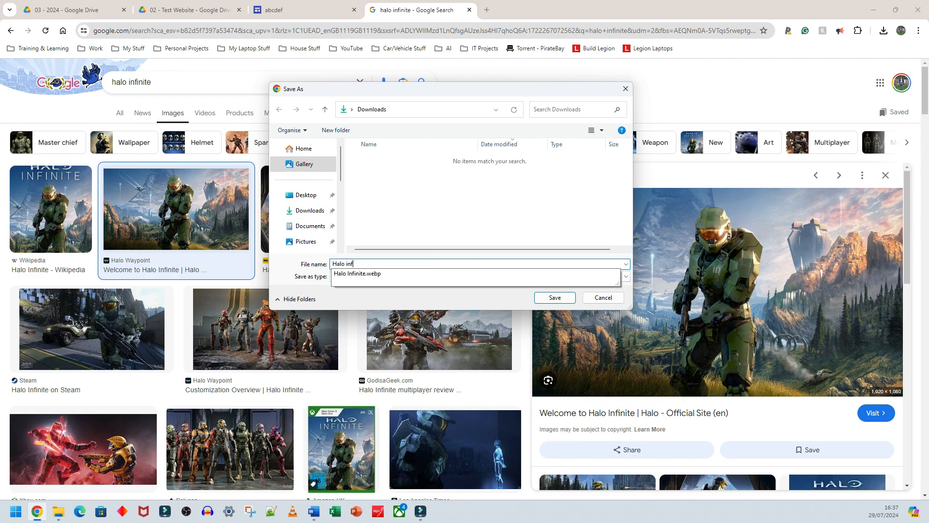
text(inite)
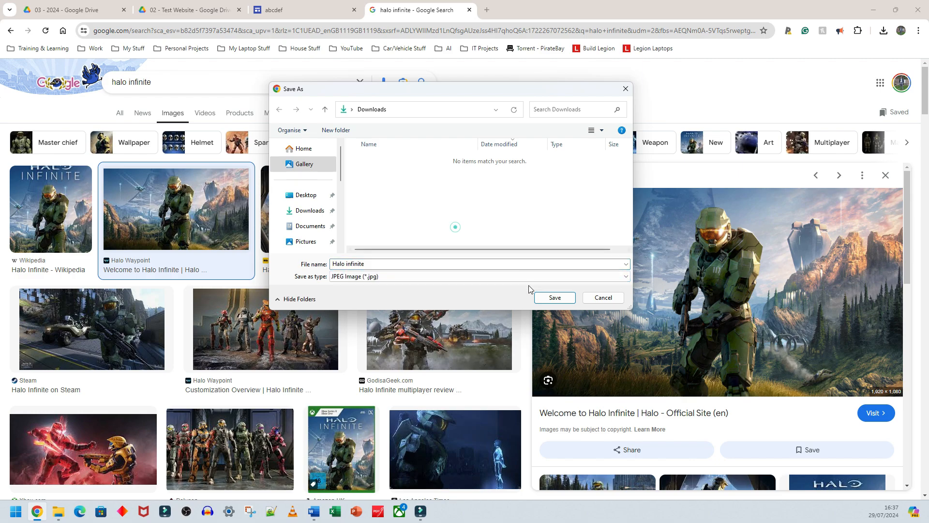
click(556, 297)
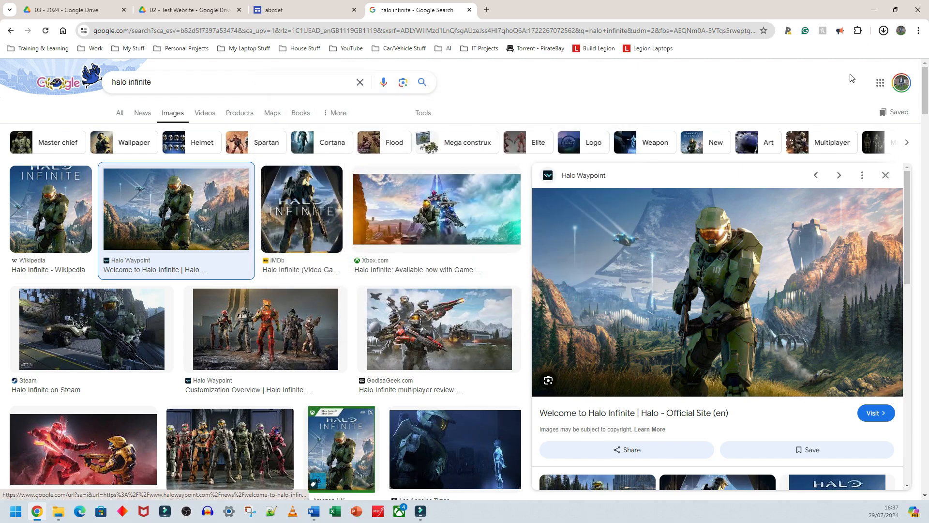
- Upload Halo infinite.jpg from Downloads into the First Person Shooter image placeholder, renaming the file to Halo Infinite
click(301, 10)
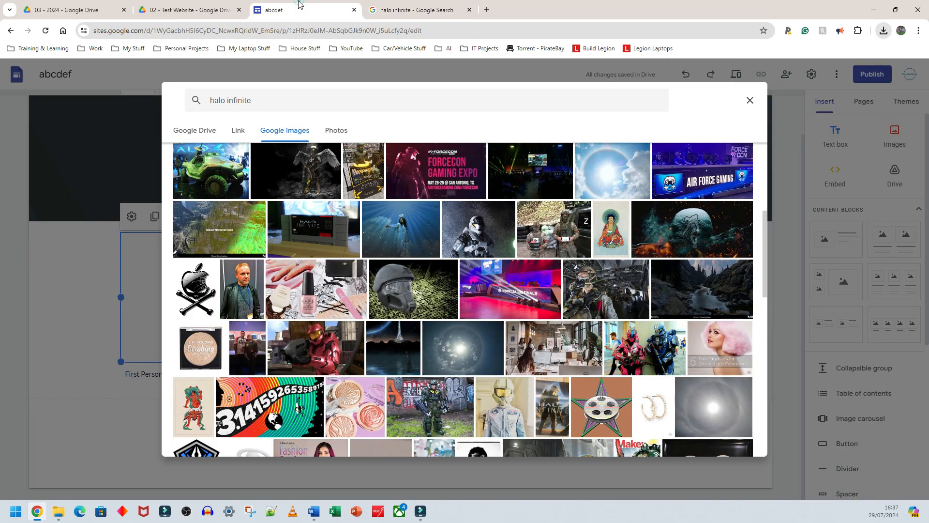
click(746, 105)
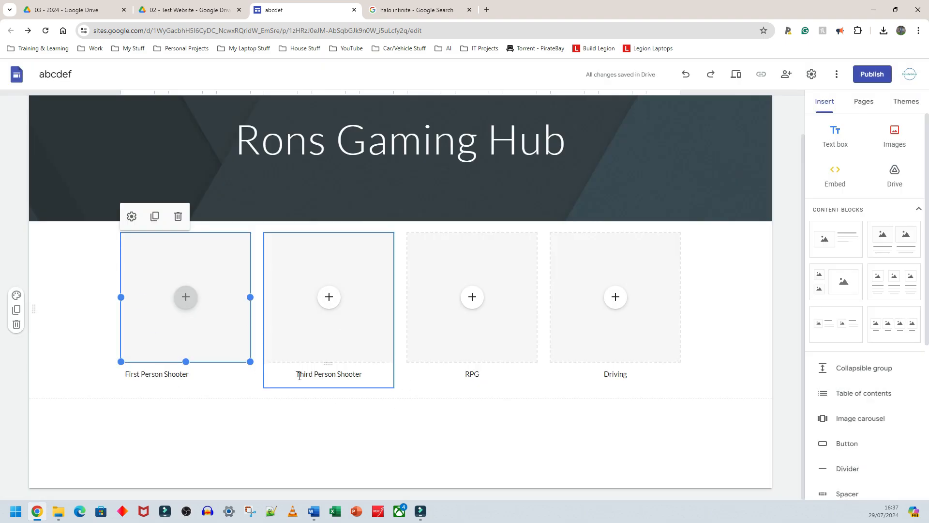
click(186, 297)
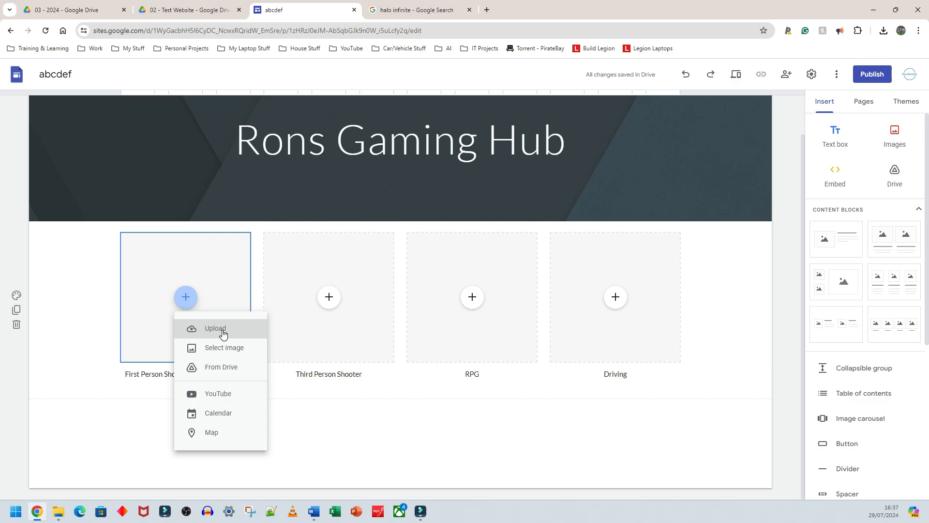
click(222, 333)
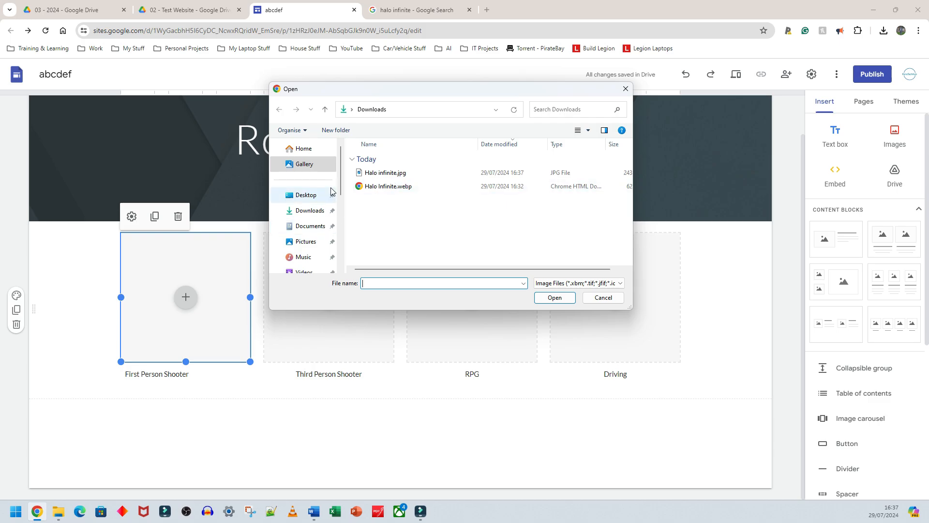
click(304, 213)
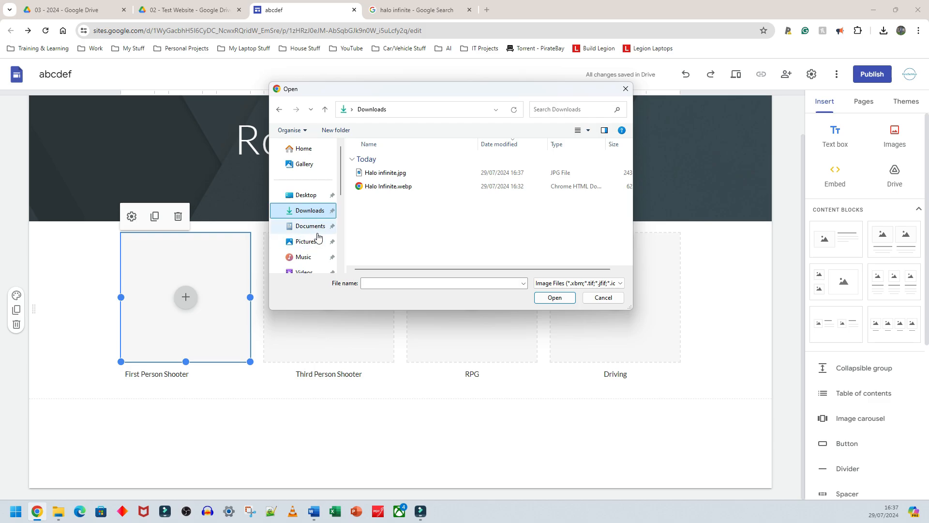
click(372, 173)
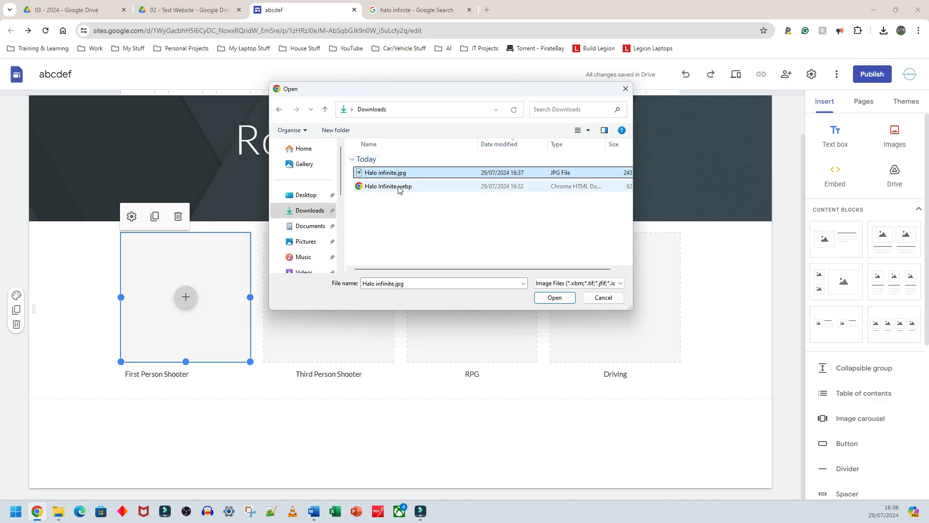
key(F2)
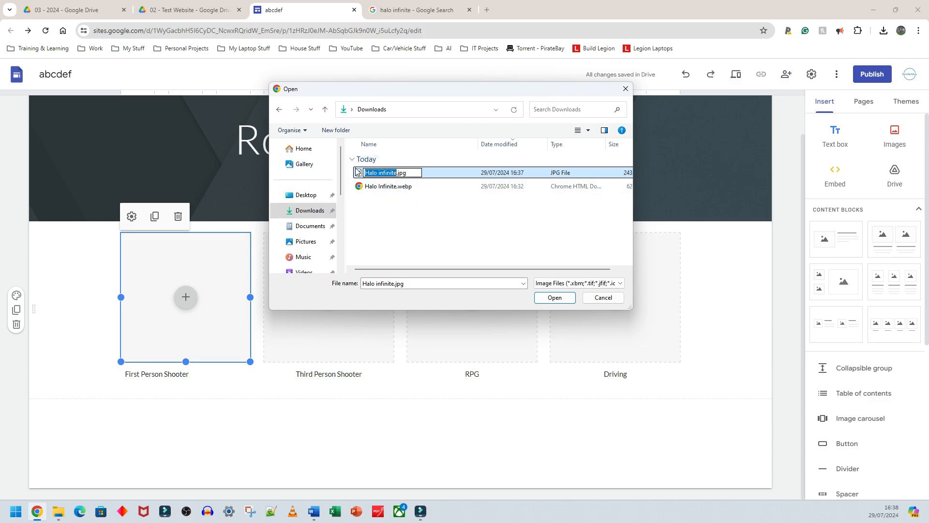
text(Halo Infinite)
key(Return)
click(362, 170)
click(553, 297)
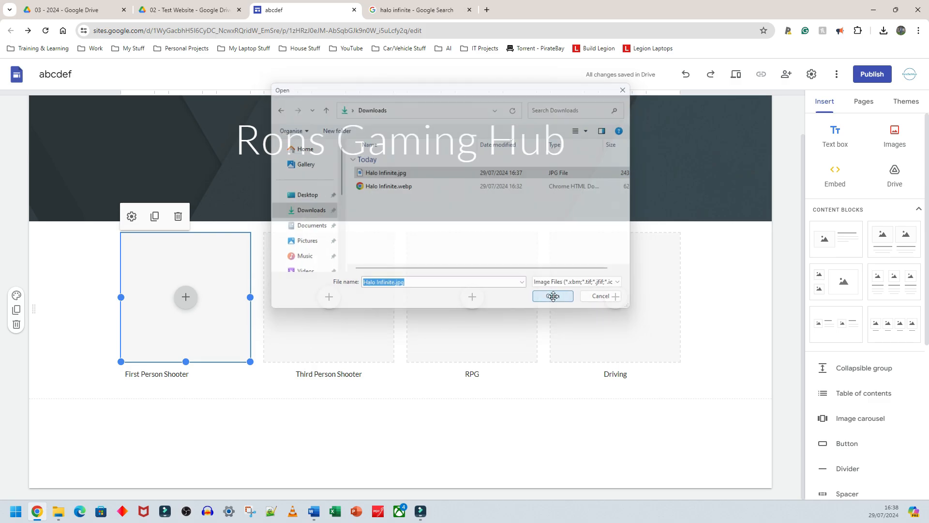
click(141, 405)
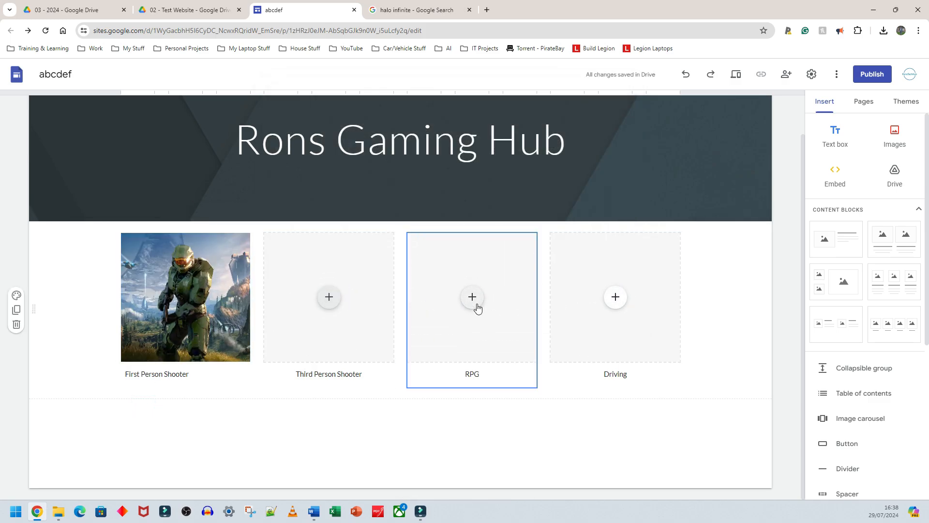
- Search Google Images for gta 5 and open a result preview
drag(177, 80, 61, 86)
text(g)
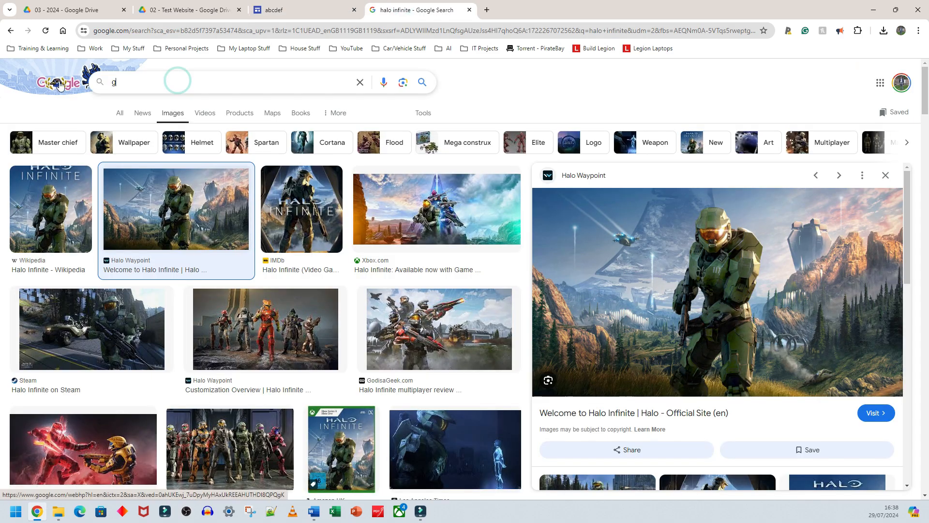
text(ta 5)
key(Return)
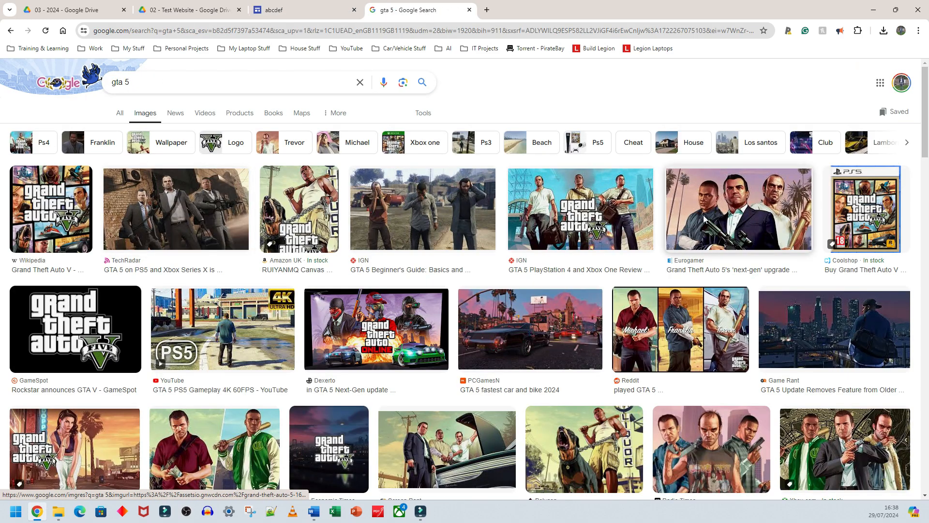
click(704, 215)
- Open the advanced image search and examine the file type options, picking JPG files, before returning to the results
click(423, 112)
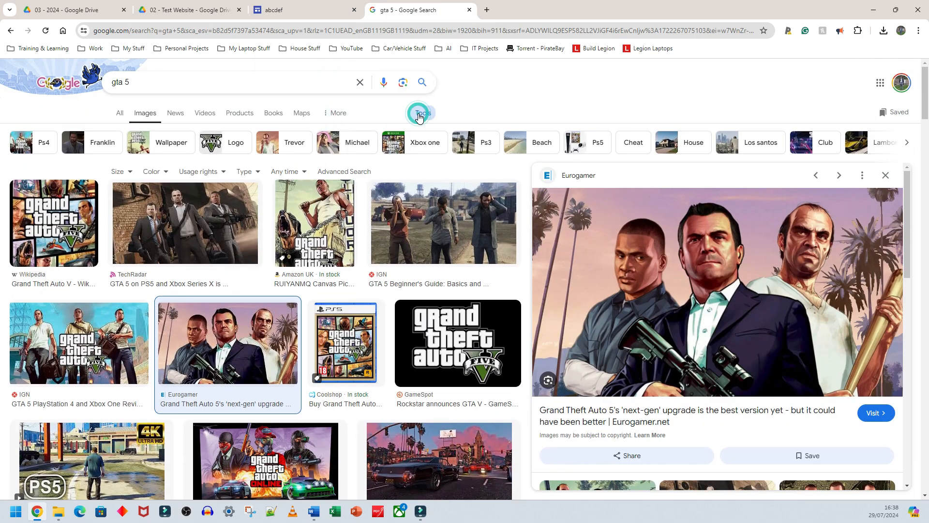
click(242, 175)
click(328, 169)
click(203, 414)
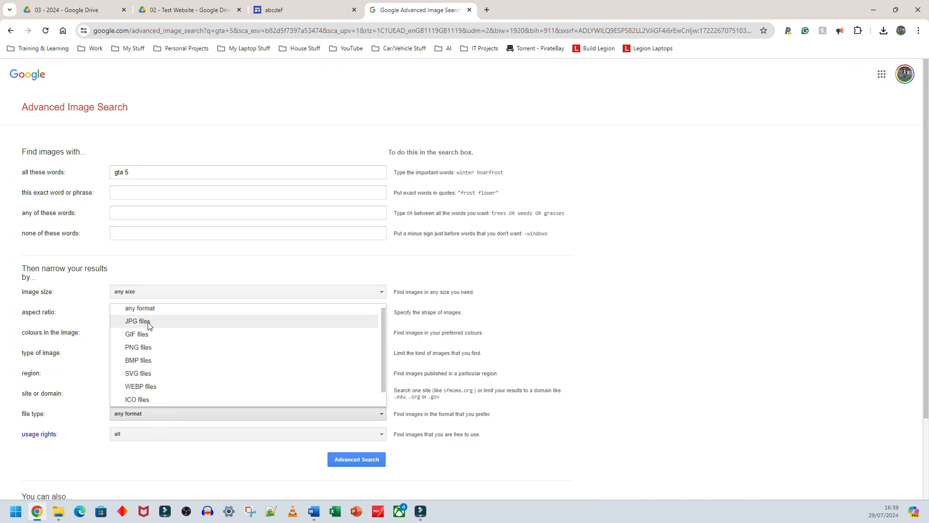
click(148, 322)
click(11, 30)
- Save the TechRadar GTA 5 preview image to the computer as GTA 5
click(186, 223)
right_click(685, 227)
click(729, 357)
text(GTA 5)
key(Return)
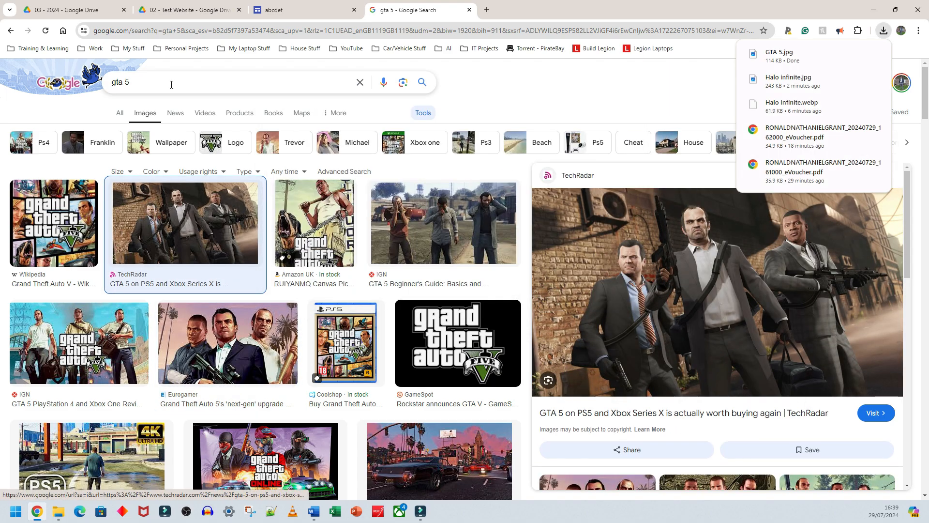
- Search Google Images for new fable game and try saving the GAMINGbible preview image
triple_click(171, 83)
text(new fable game)
key(Return)
click(228, 213)
right_click(622, 269)
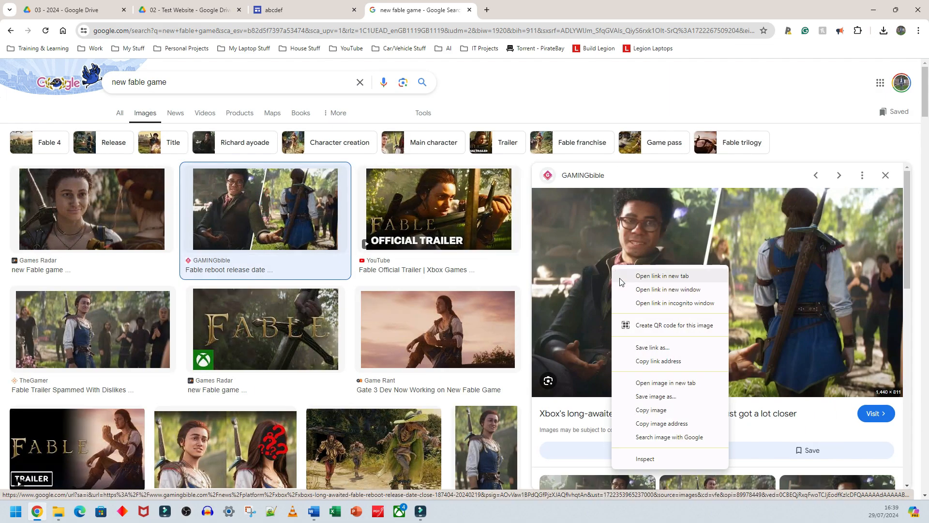
click(654, 396)
click(598, 295)
- Save the Games Radar Fable logo image to the computer as Fable
click(313, 306)
right_click(659, 253)
click(683, 381)
text(Fable)
- Search Google Images for forza and try saving the CAR Magazine Forza Motorsport image
triple_click(233, 83)
text(forza)
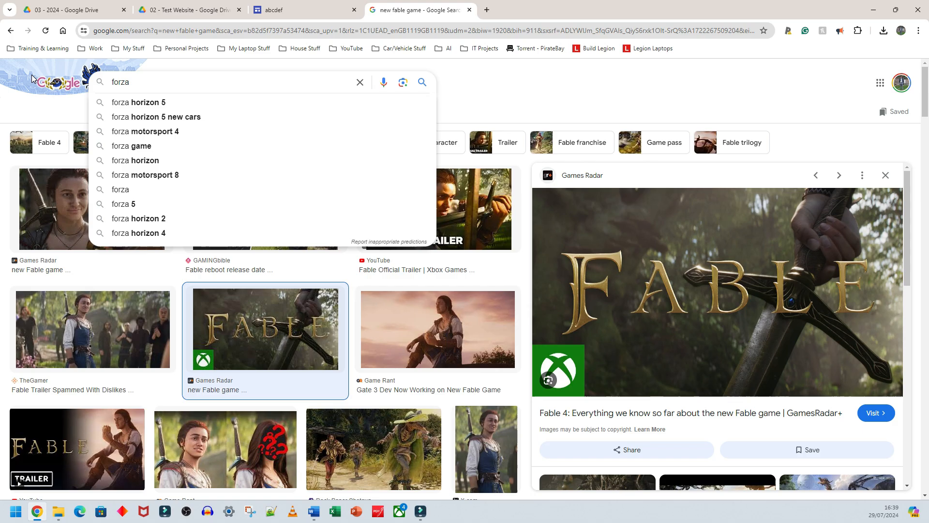
key(Return)
scroll(384, 291, down, 3)
click(384, 312)
right_click(679, 215)
click(723, 348)
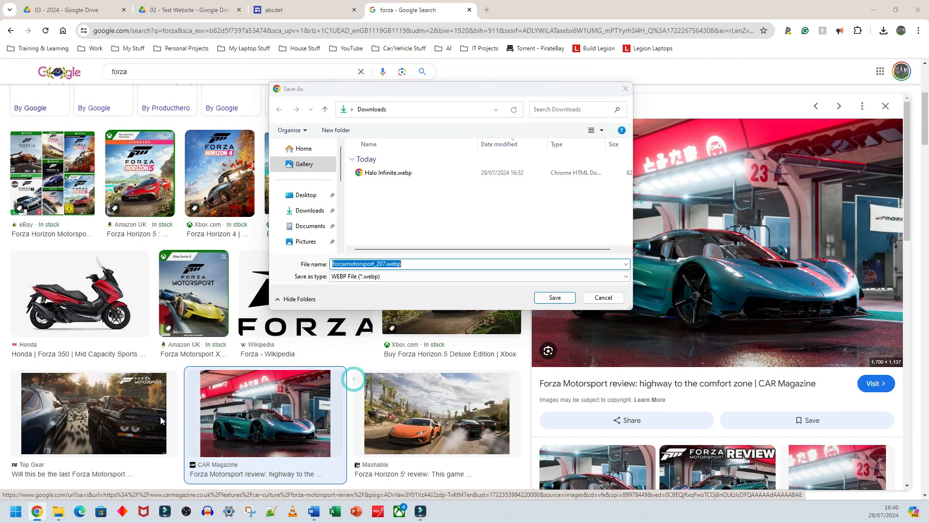
click(602, 297)
- Save the Top Gear Forza Motorsport preview image to the computer as Forza
click(94, 413)
right_click(655, 198)
click(686, 331)
text(Forza)
key(Return)
scroll(678, 242, down, 2)
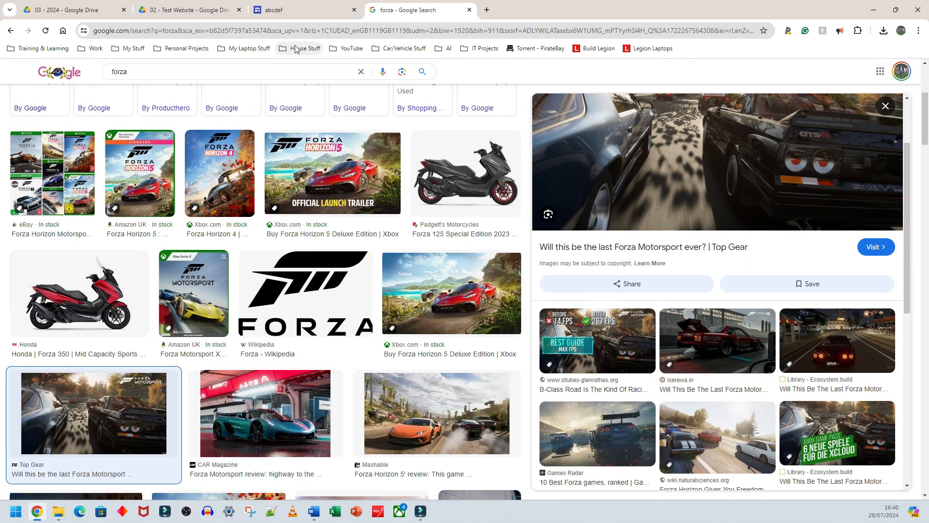
- Search Google Images for forza from the Third Person Shooter placeholder's image picker on the site
click(296, 10)
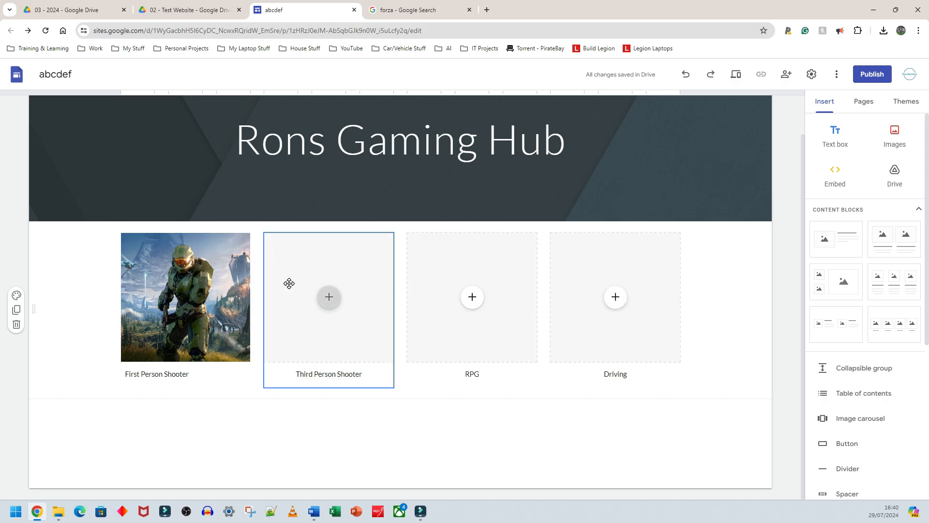
click(330, 301)
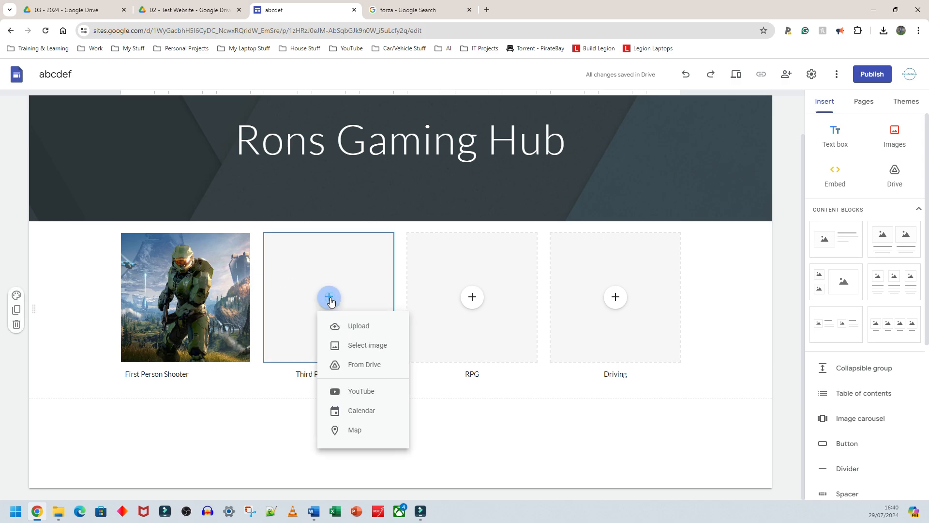
click(371, 353)
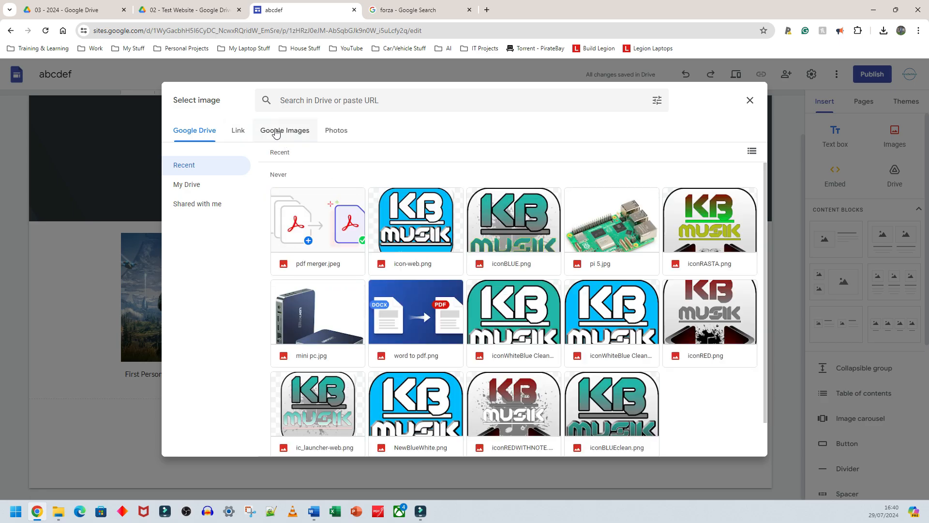
click(275, 129)
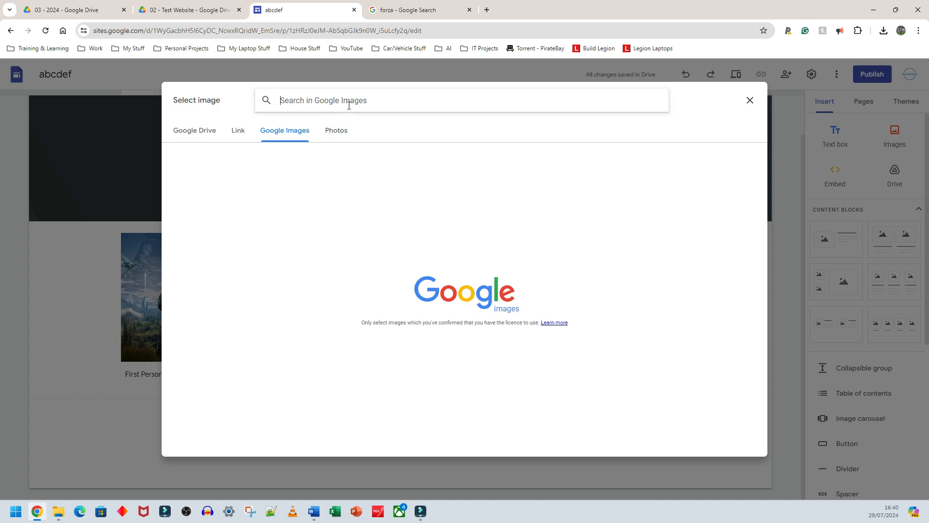
text(forza)
key(Return)
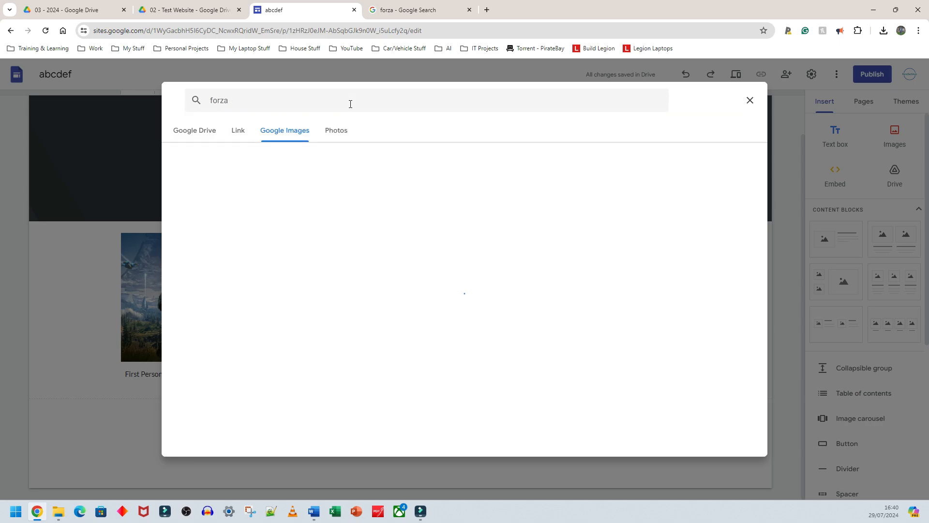
scroll(399, 275, down, 4)
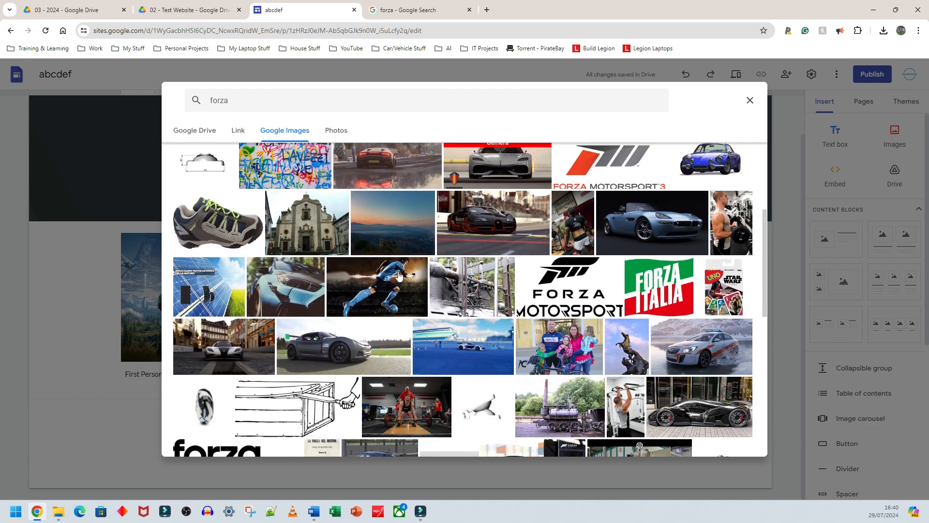
scroll(399, 275, down, 6)
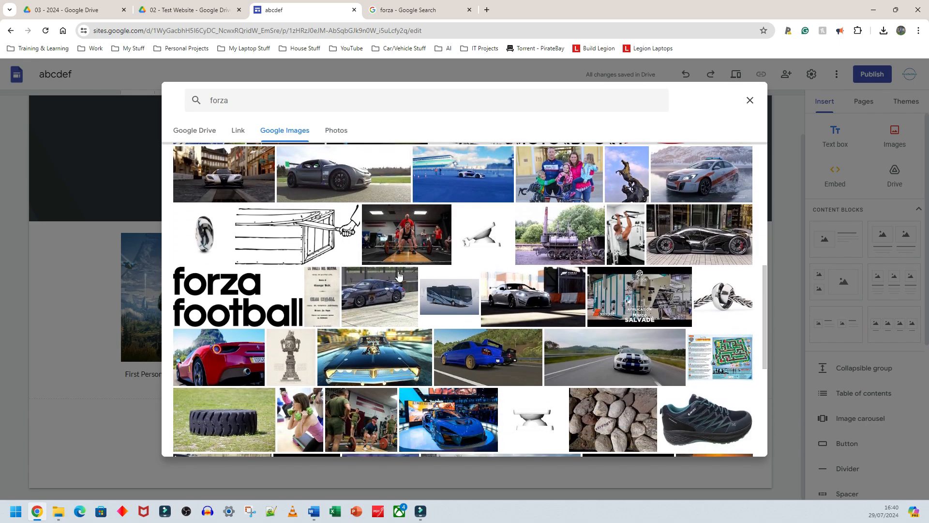
scroll(399, 276, down, 6)
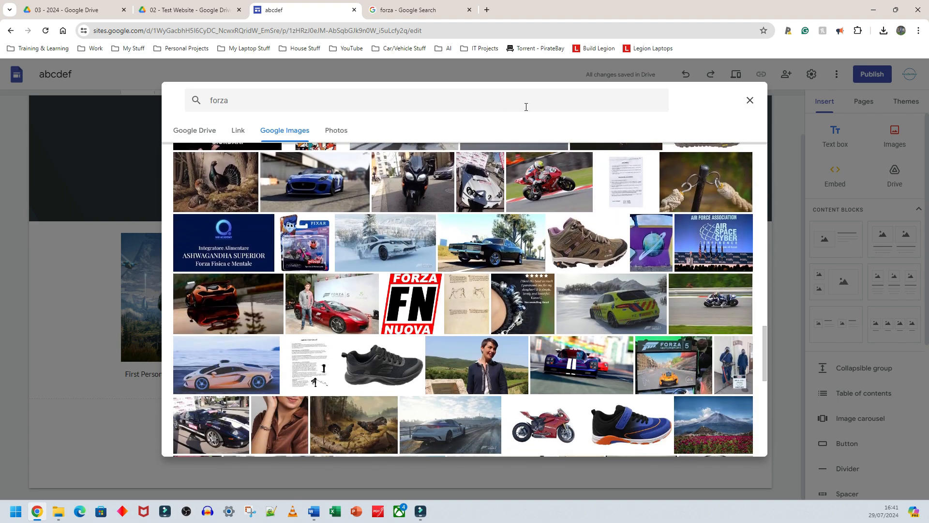
click(754, 102)
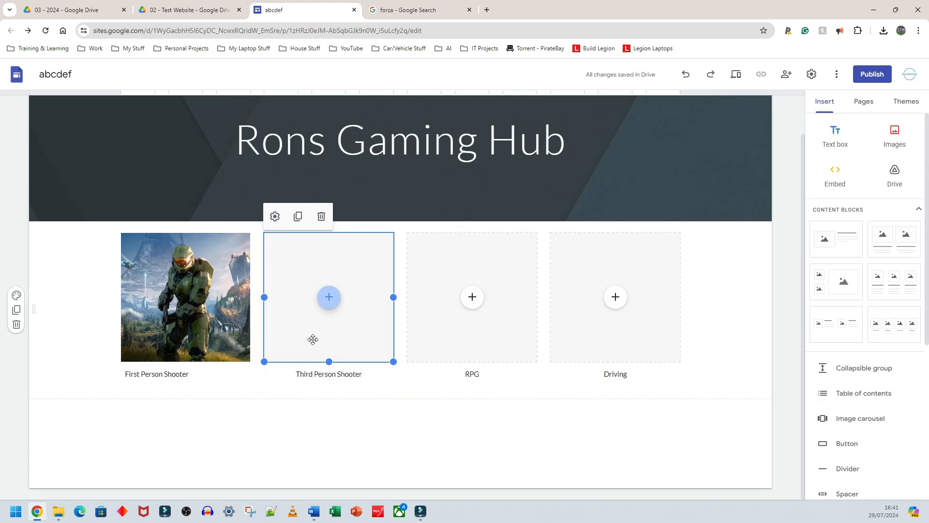
- Upload the GTA 5 image into the Third Person Shooter image placeholder
click(328, 298)
click(349, 328)
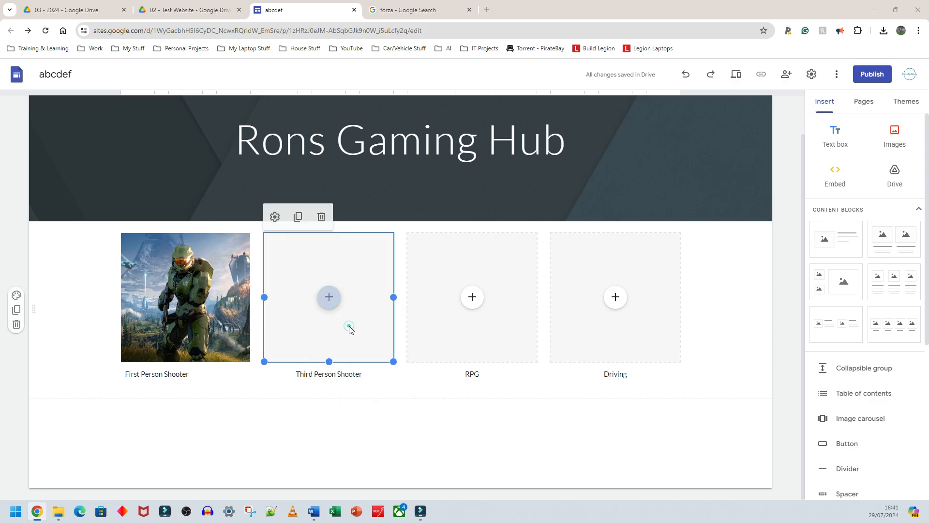
double_click(368, 200)
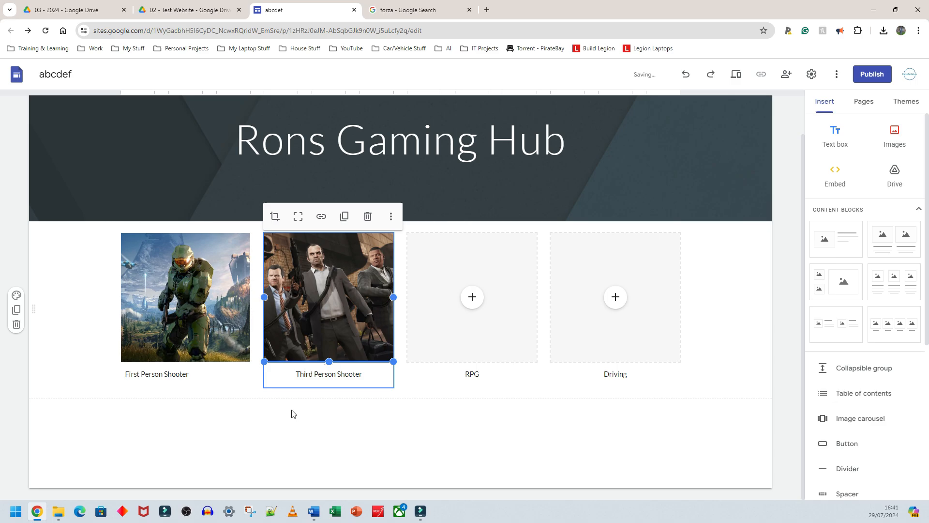
click(285, 457)
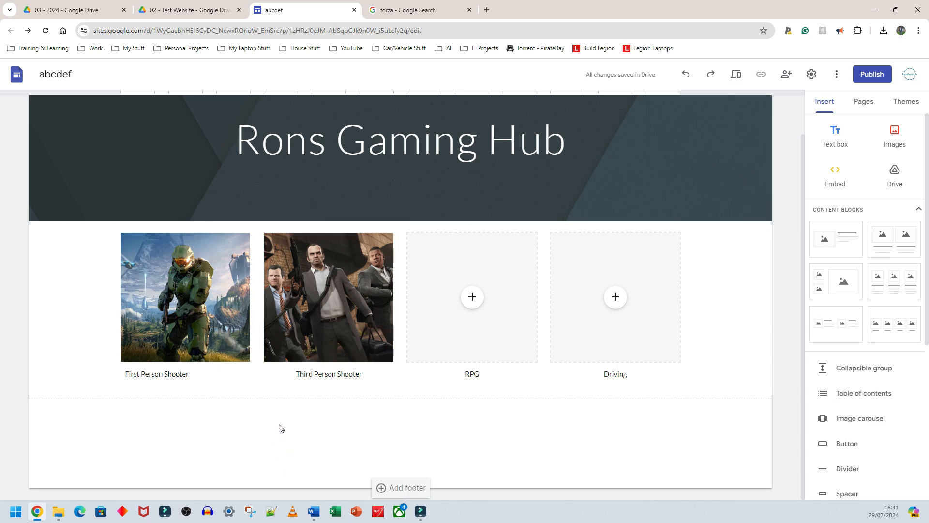
- Upload the Fable image into the RPG image placeholder
click(472, 297)
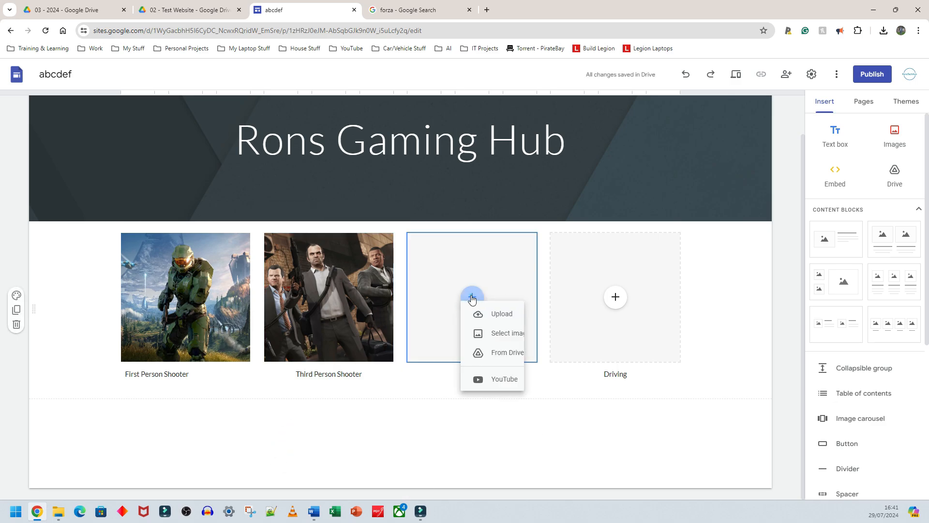
click(484, 315)
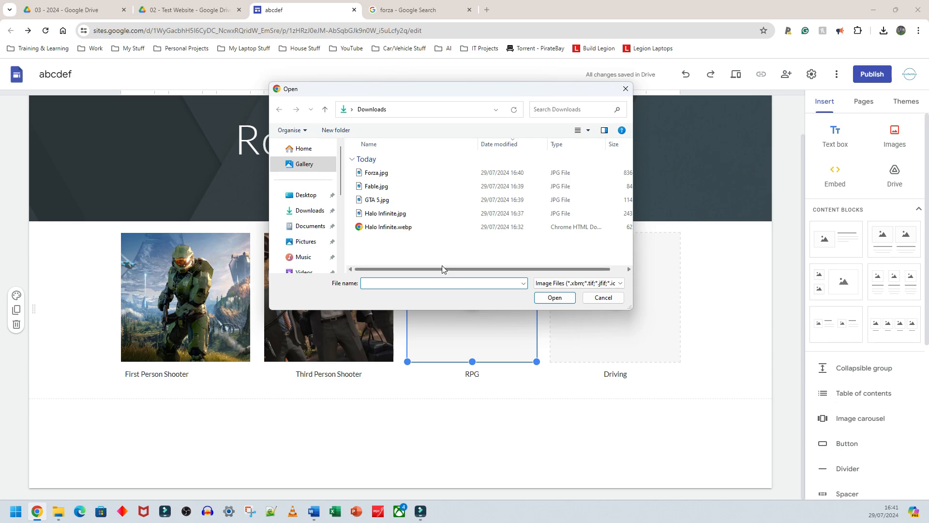
double_click(364, 187)
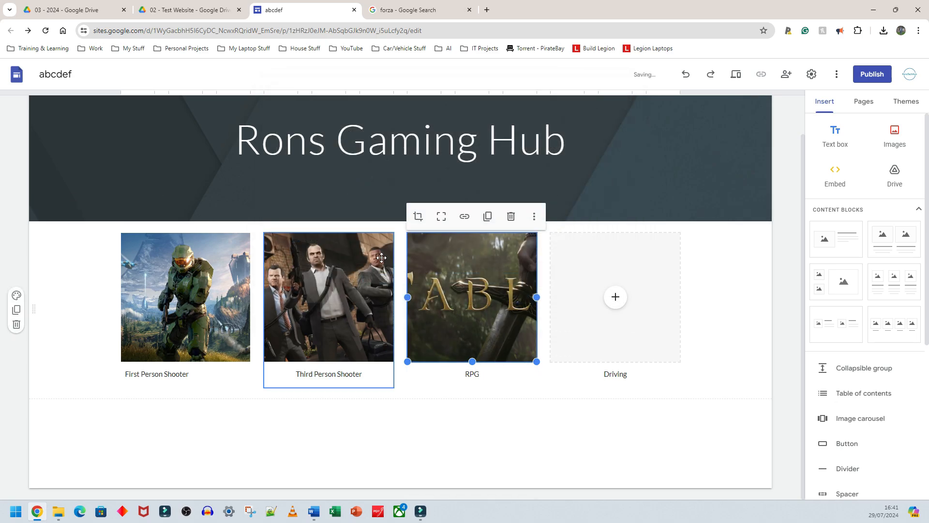
click(448, 415)
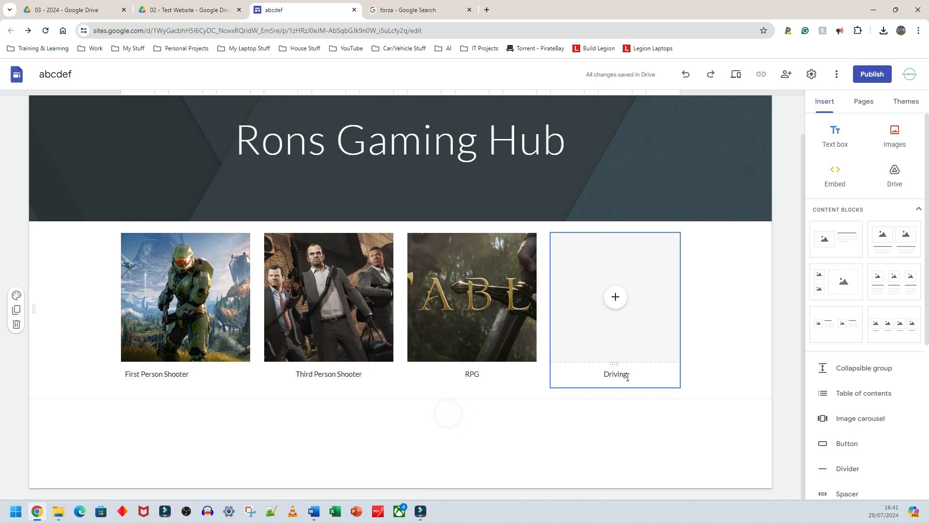
- Upload the Forza image into the Driving image placeholder
click(615, 305)
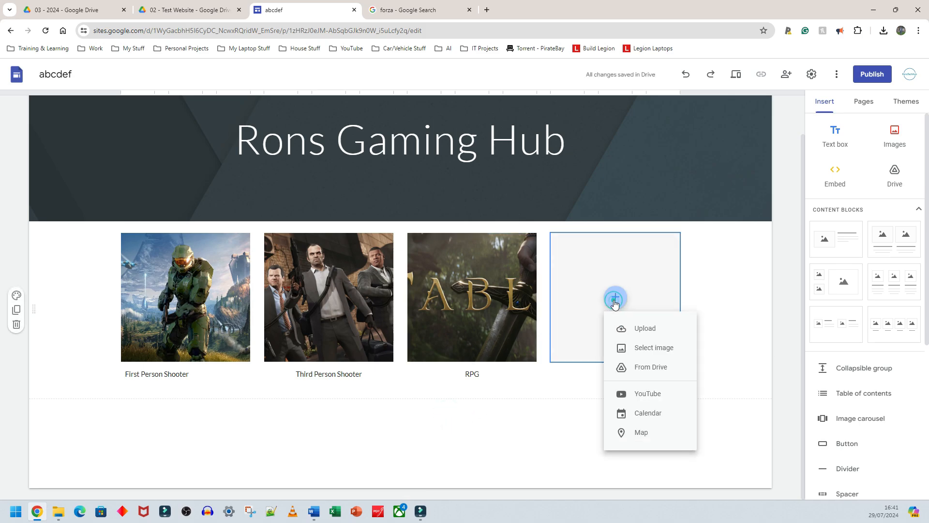
click(635, 324)
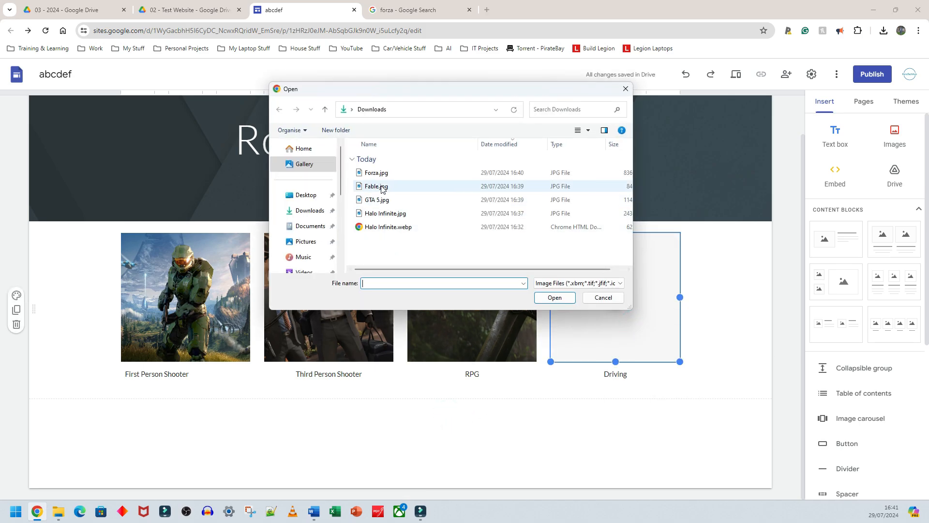
click(377, 173)
click(552, 299)
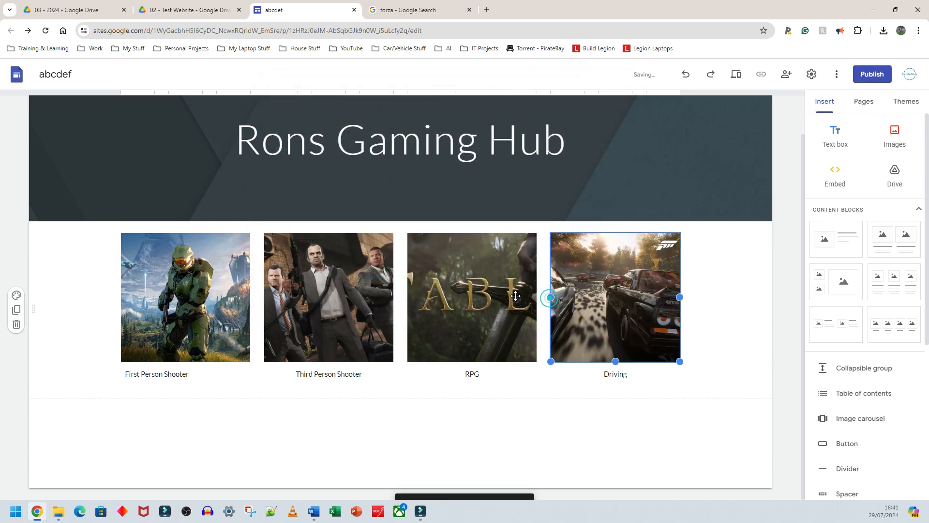
click(728, 316)
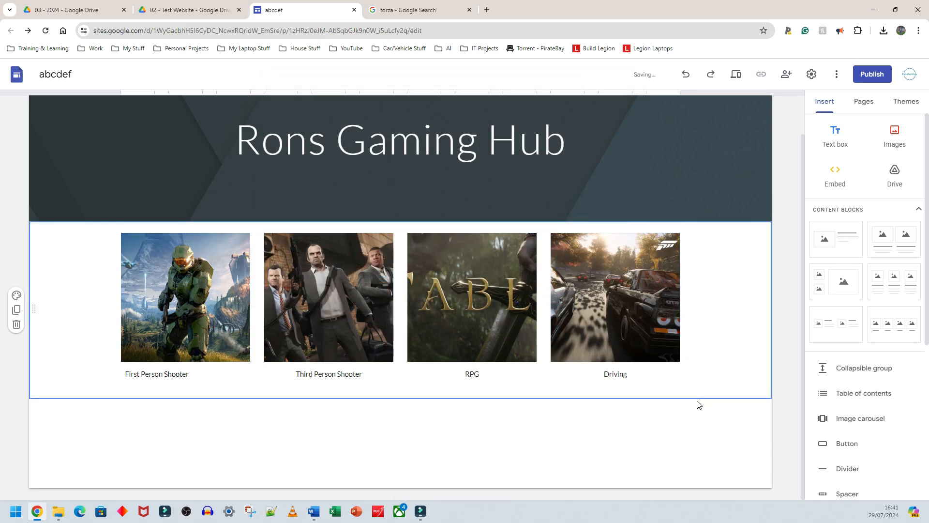
scroll(112, 336, up, 1)
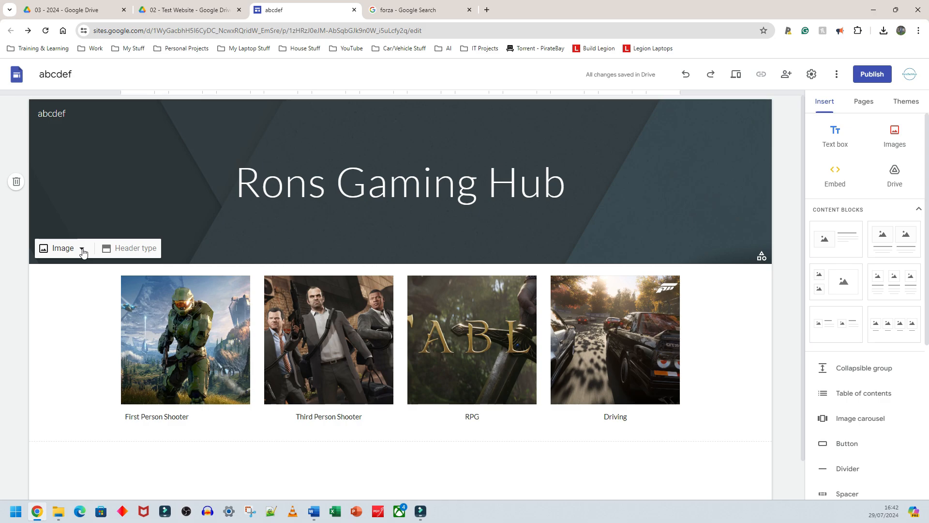
click(83, 251)
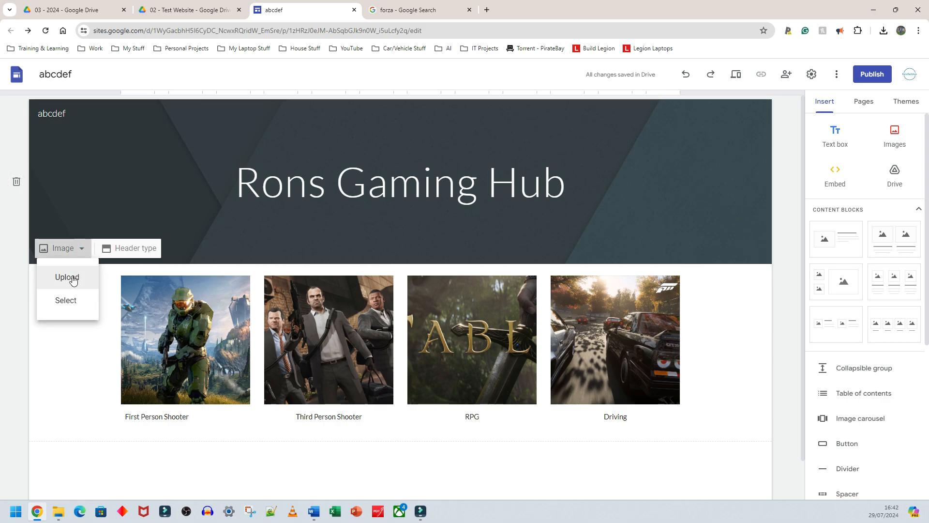
click(73, 306)
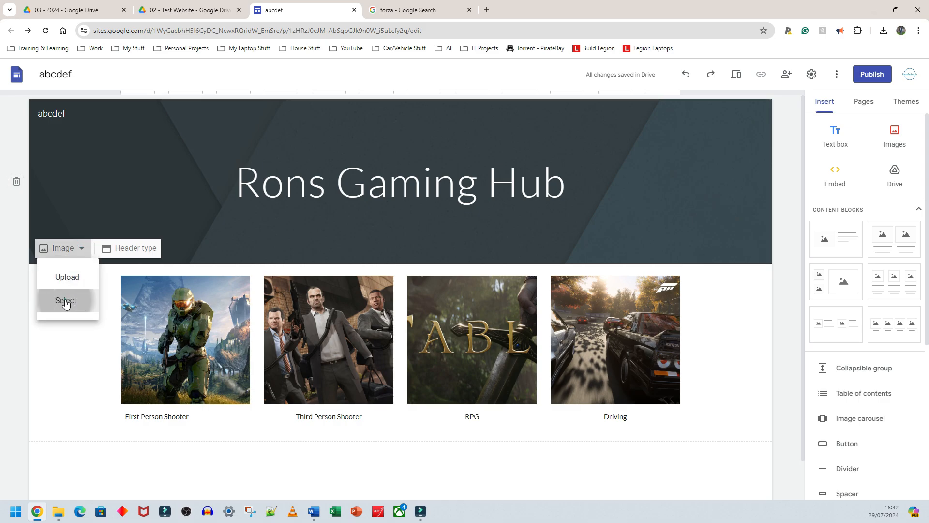
scroll(306, 288, down, 10)
scroll(306, 287, up, 10)
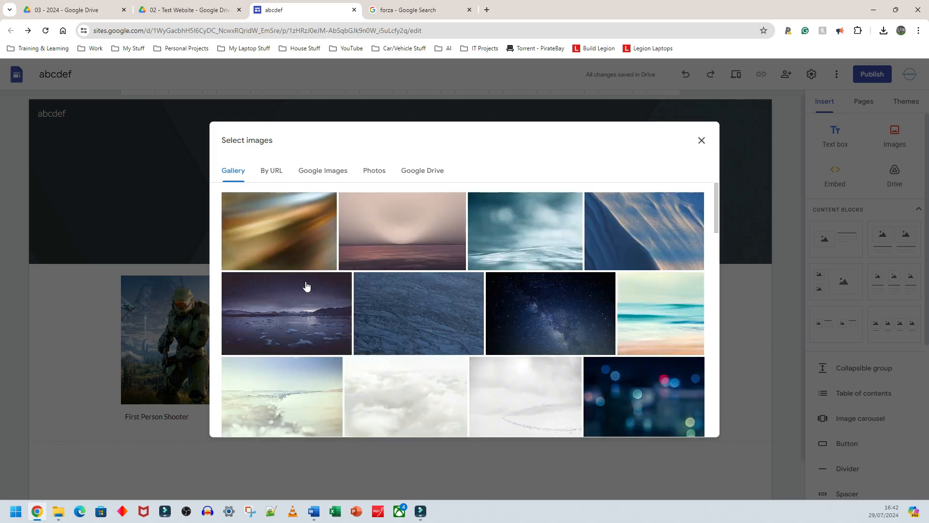
scroll(307, 289, down, 5)
scroll(337, 269, up, 5)
click(701, 141)
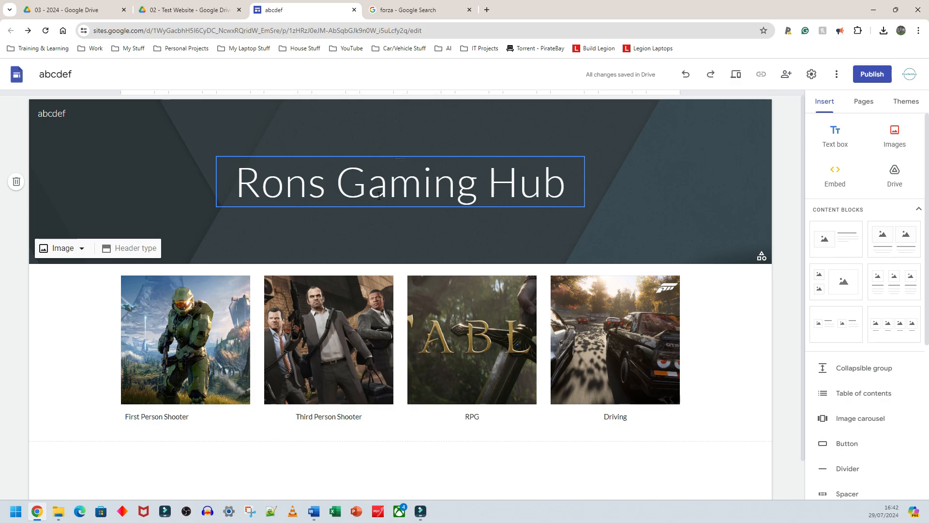
- Set the header background to the icy lake image from the gallery
click(80, 249)
click(66, 298)
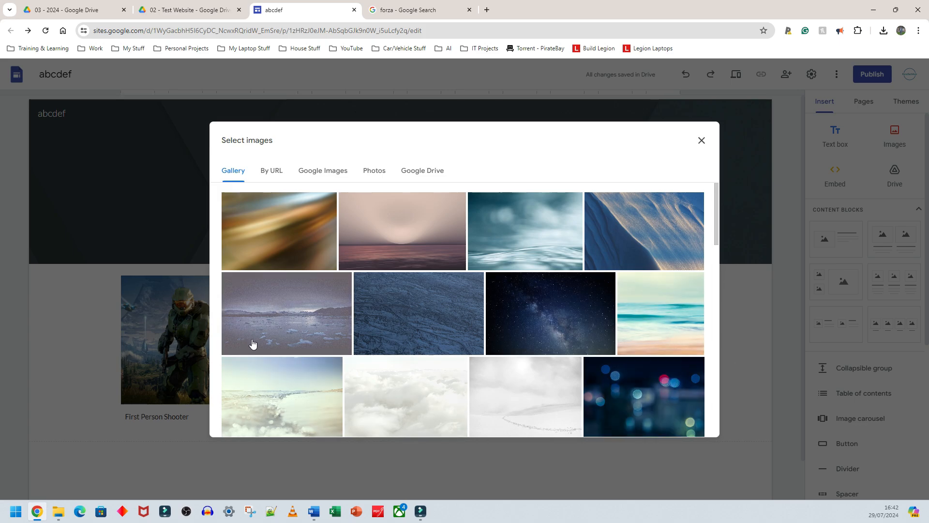
scroll(326, 352, down, 4)
scroll(263, 316, up, 4)
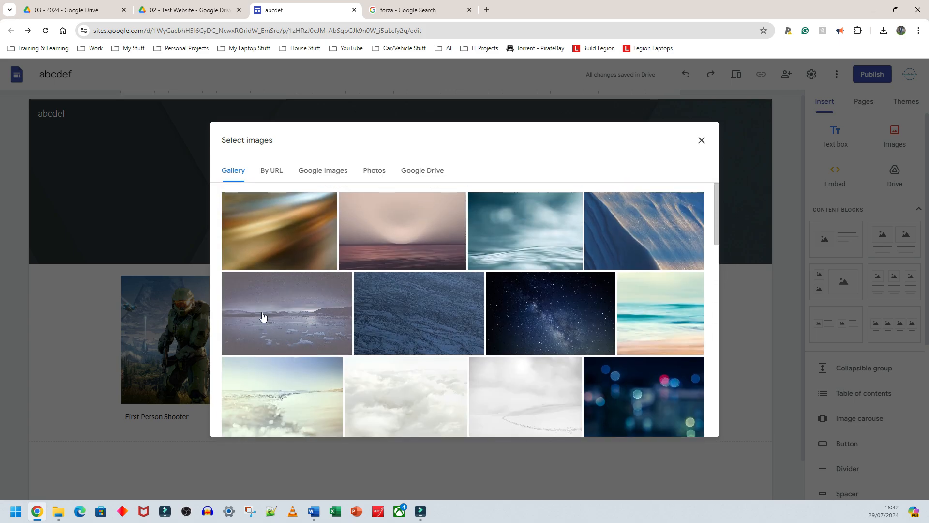
click(295, 313)
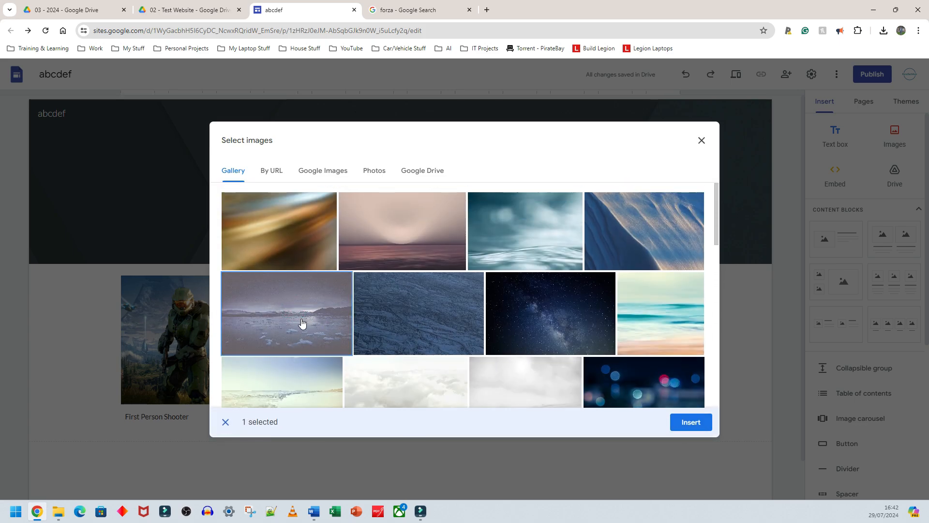
click(693, 424)
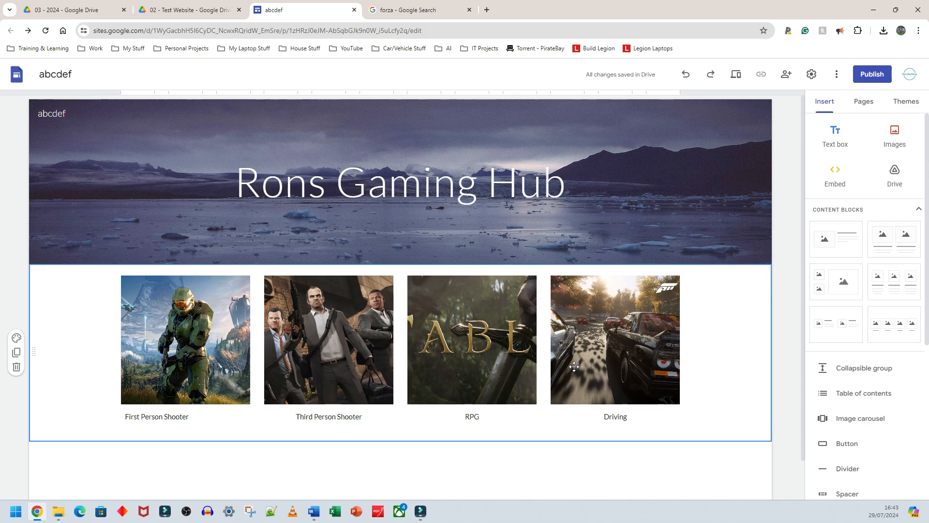
- Preview the site at tablet, phone and desktop sizes
click(737, 77)
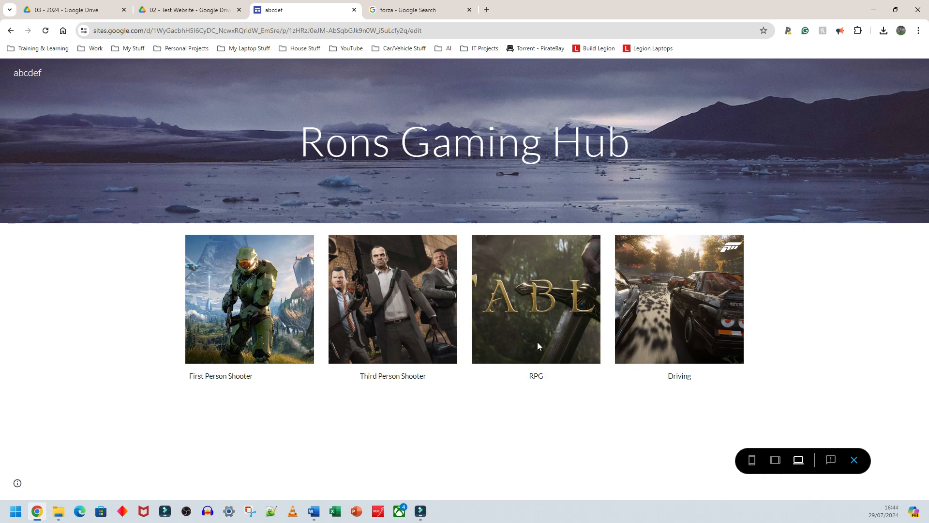
click(776, 461)
scroll(486, 291, down, 2)
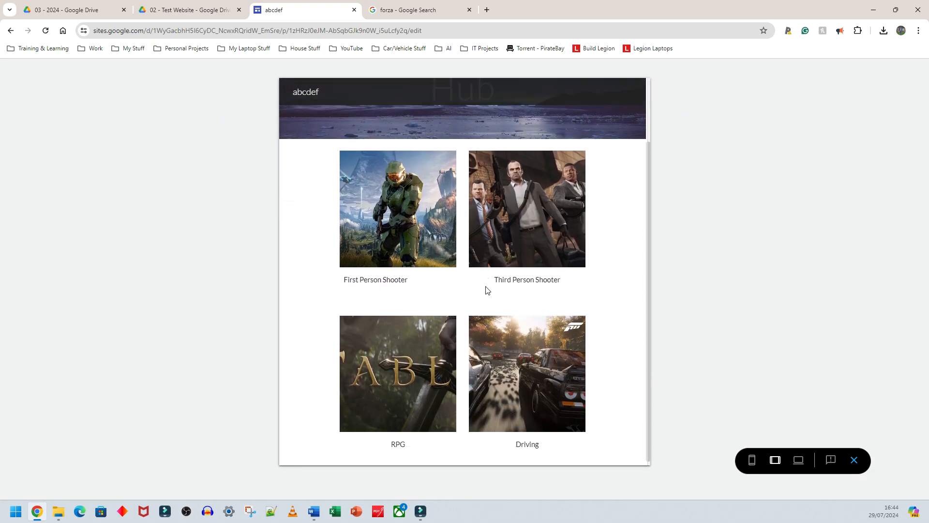
scroll(487, 290, up, 2)
click(752, 461)
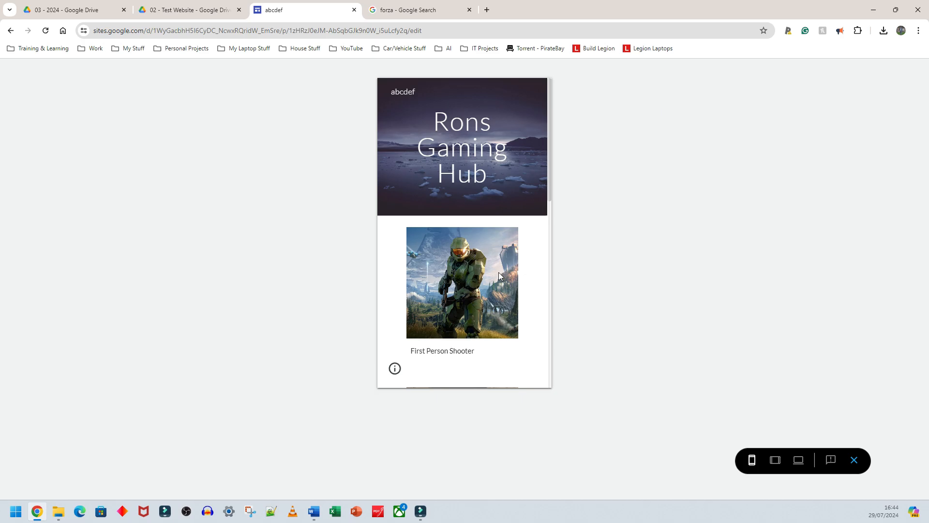
scroll(498, 271, down, 4)
scroll(498, 271, up, 4)
click(798, 461)
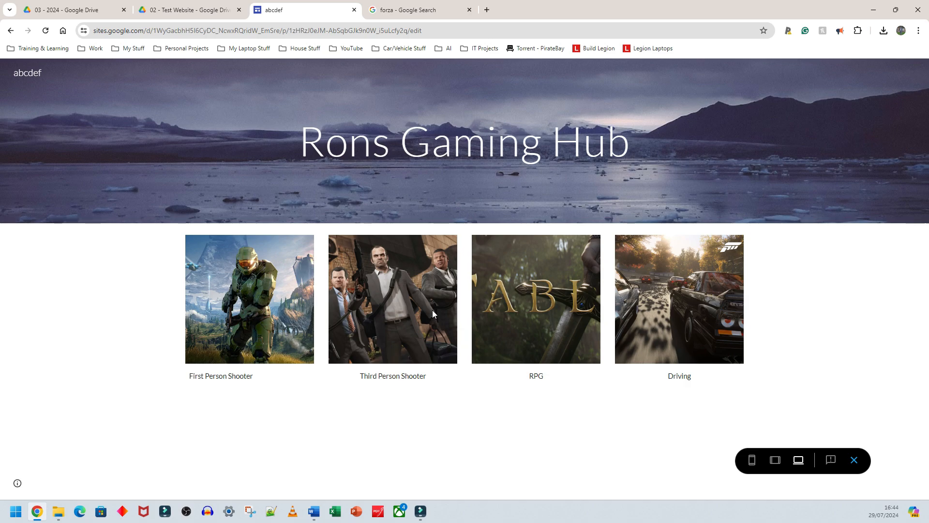
click(775, 461)
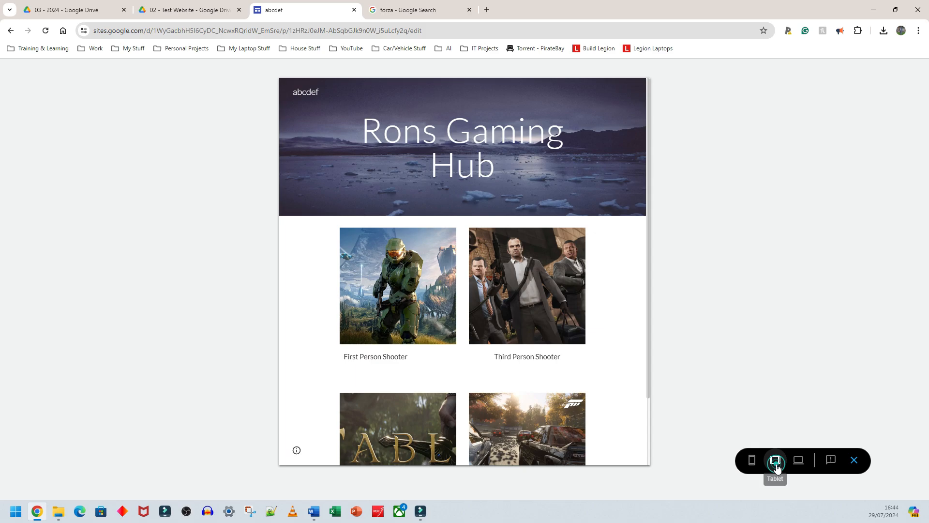
click(755, 460)
click(776, 461)
click(799, 461)
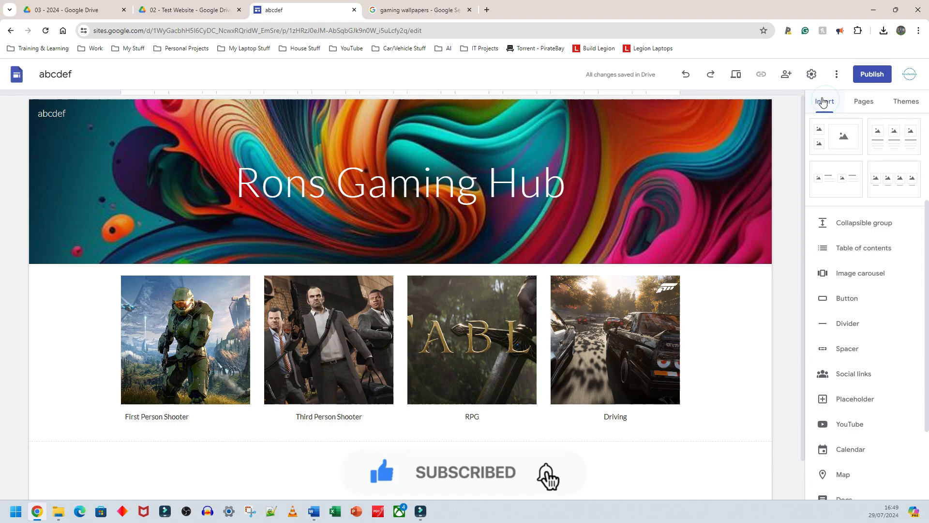
- Add a new page named First Person Shooters to the site
click(865, 103)
mouse_move(867, 470)
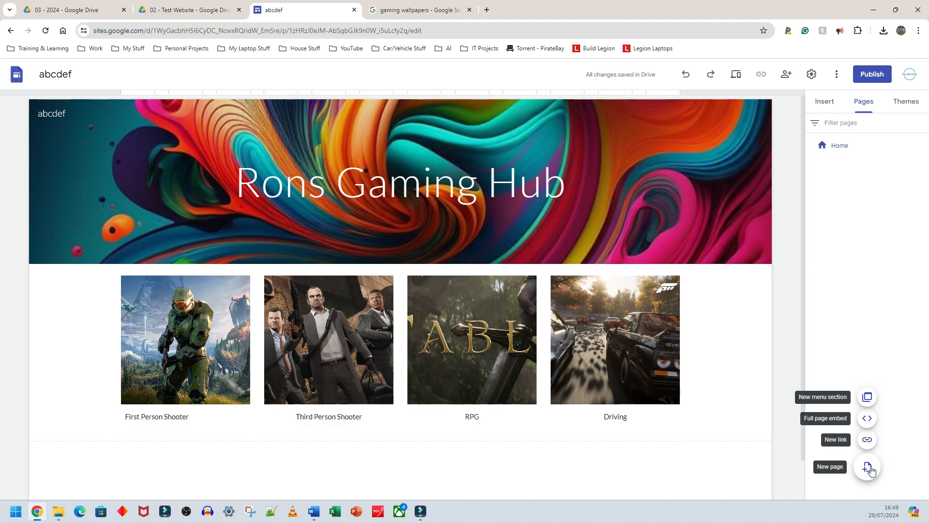
click(868, 468)
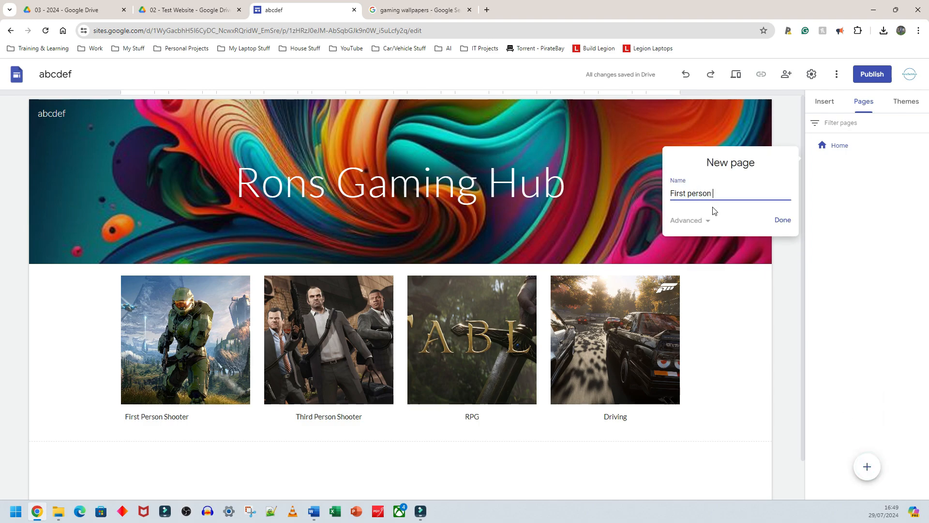
key(Return)
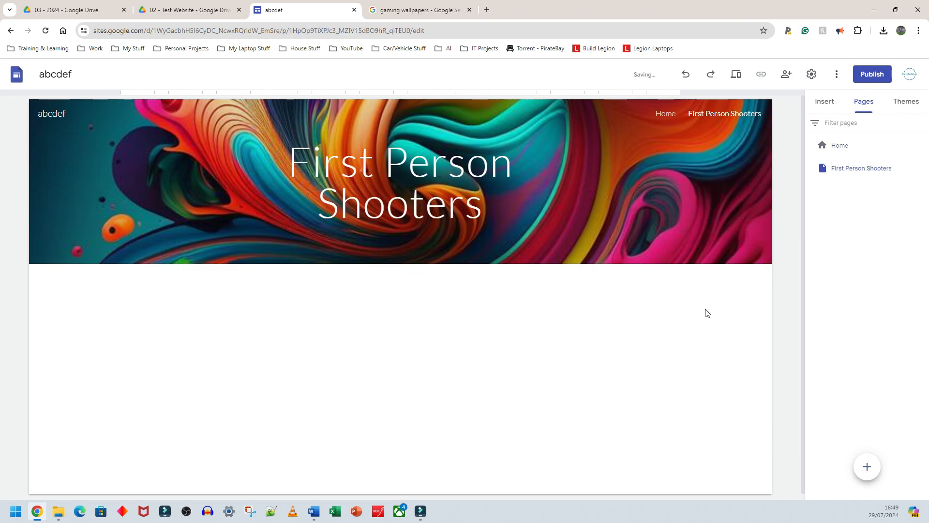
- Return from the First Person Shooters page to the Home page
drag(293, 160, 526, 212)
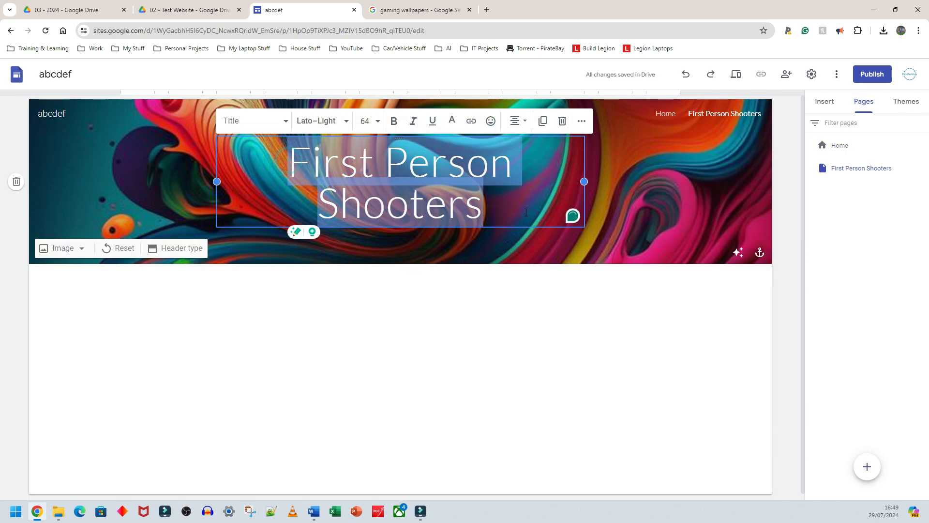
click(573, 329)
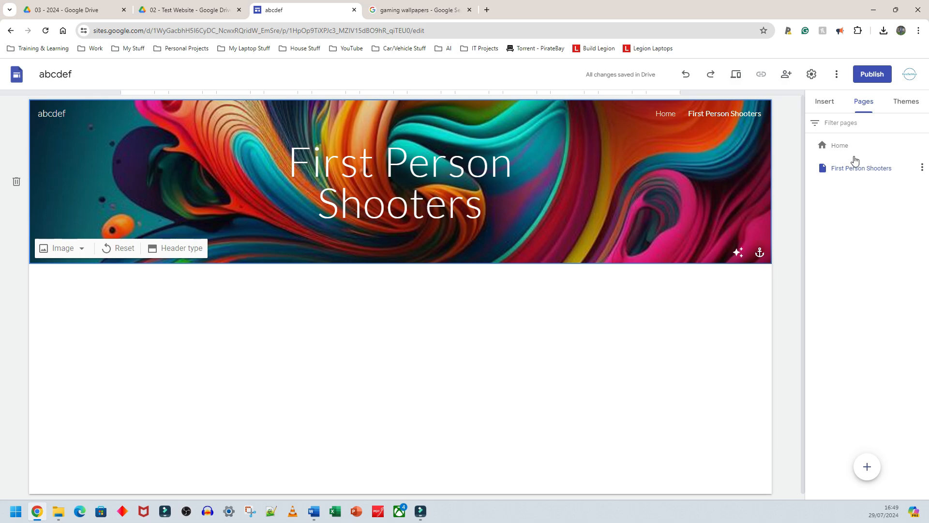
click(841, 147)
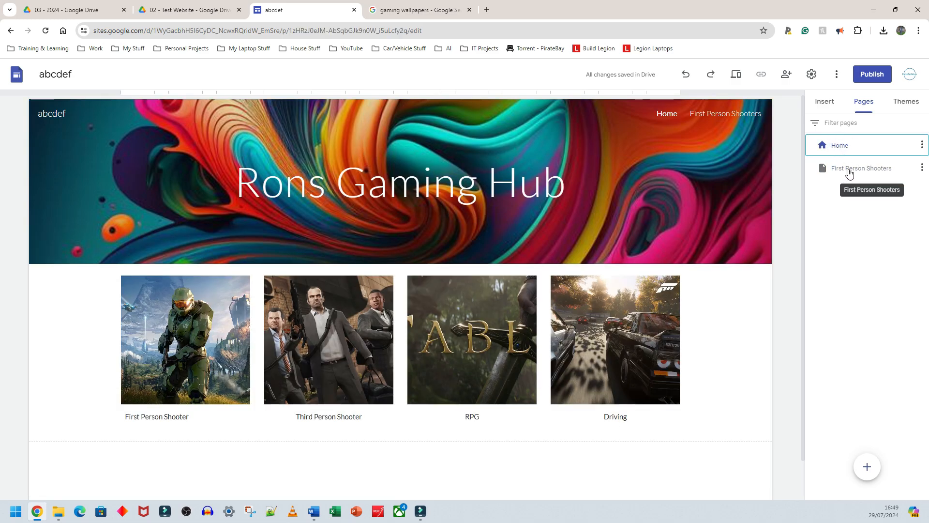
click(850, 170)
click(839, 152)
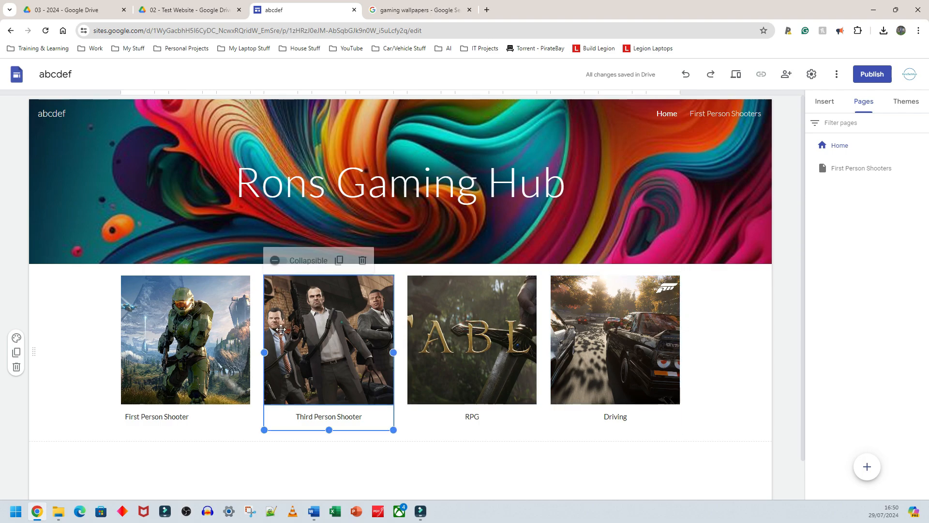
- Insert a button named First Person Shooter linking to the First Person Shooters page below the image columns
click(75, 317)
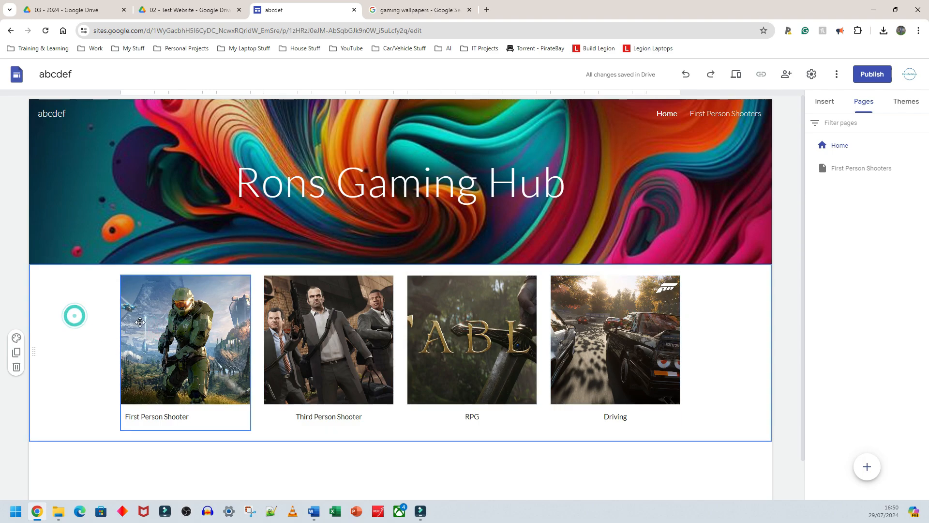
scroll(387, 360, down, 1)
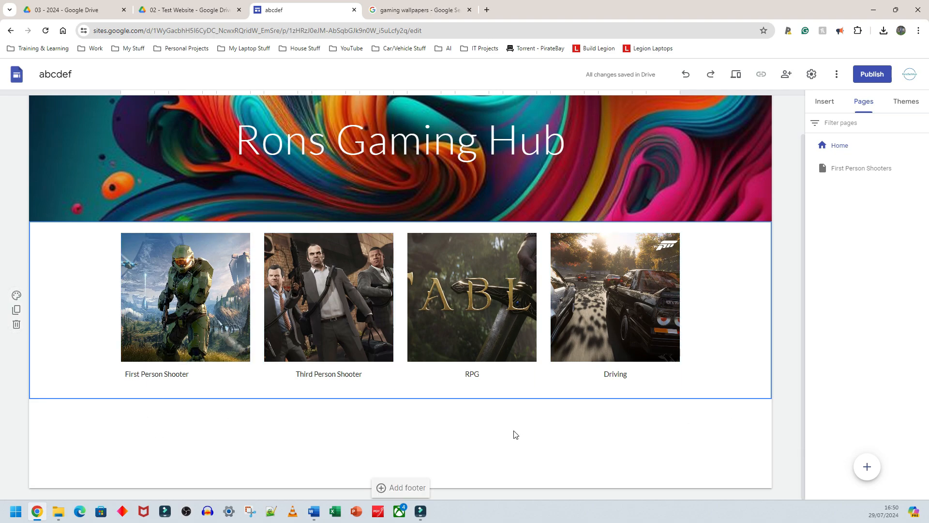
click(824, 102)
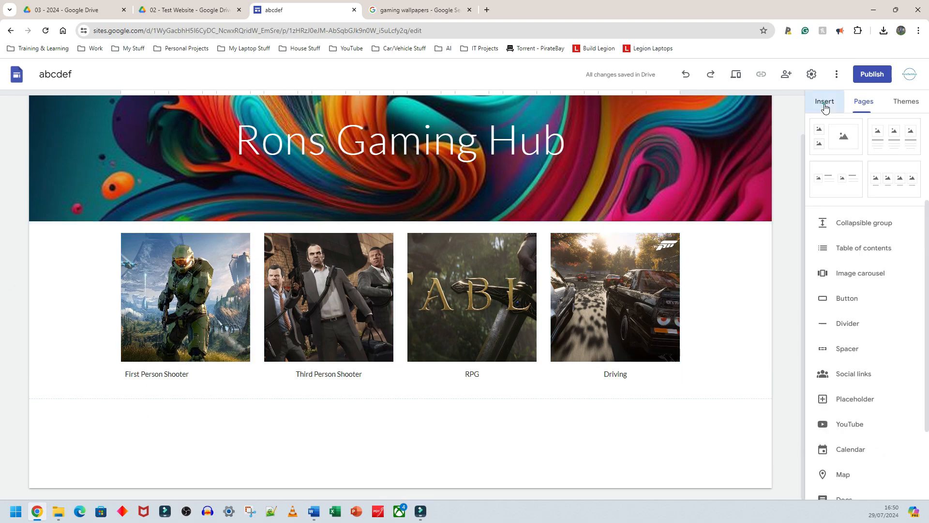
click(842, 300)
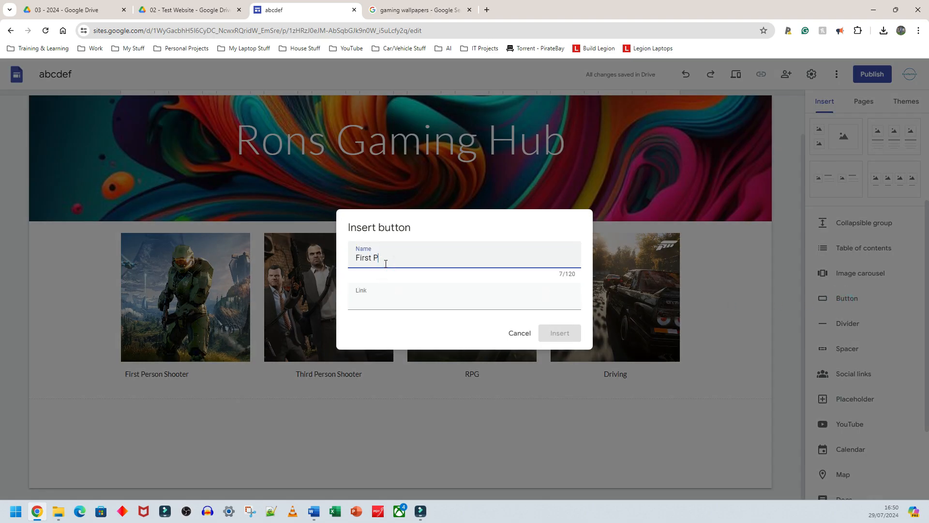
text(First Person Shooer)
key(BackSpace)
key(BackSpace)
text(ter)
click(403, 302)
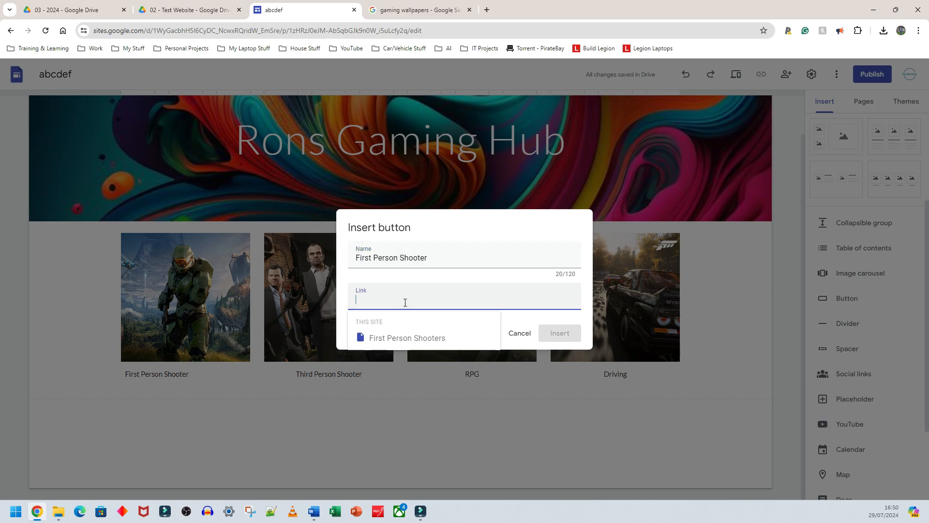
click(405, 303)
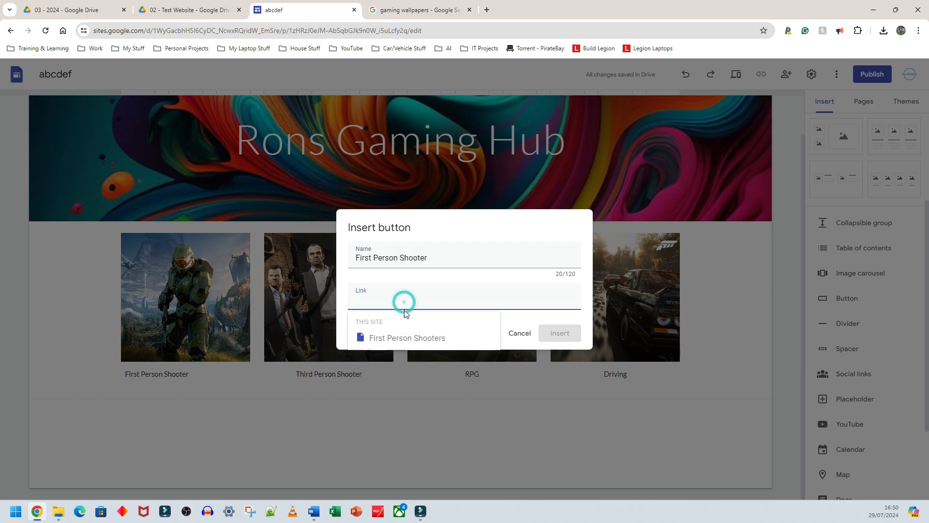
click(422, 338)
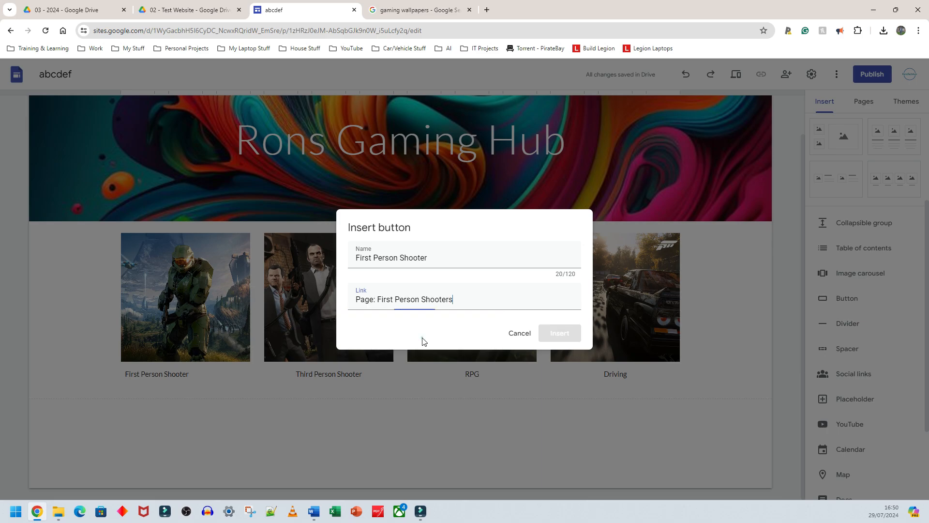
click(561, 334)
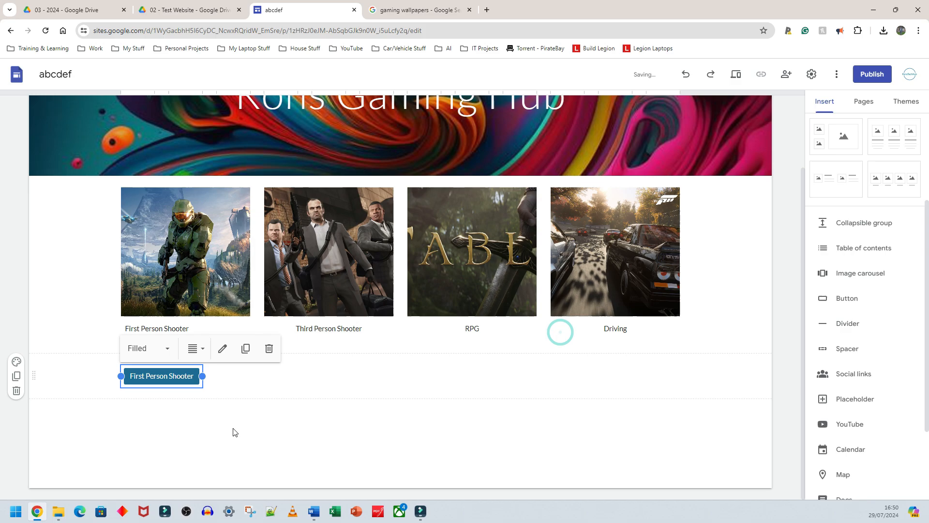
click(251, 437)
click(171, 374)
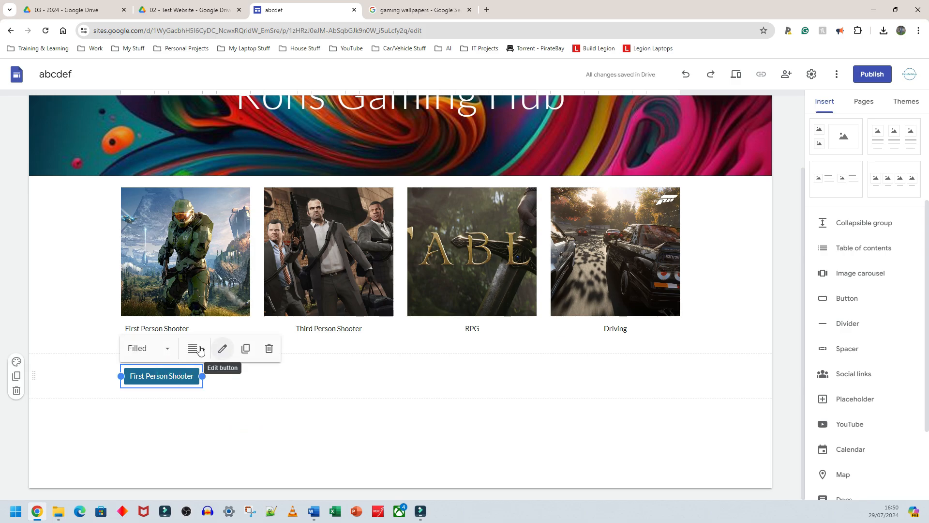
click(223, 417)
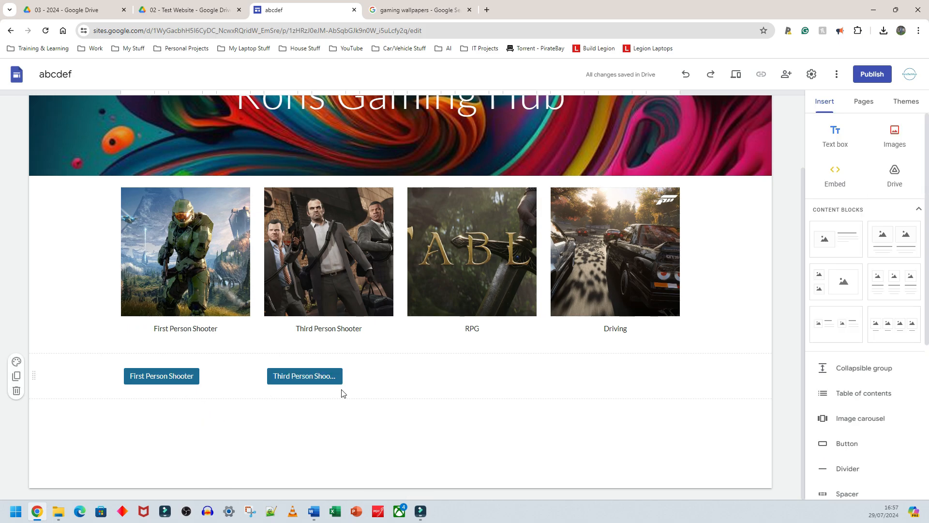
- Try to move the Third Person Shooter button further along the row
click(310, 380)
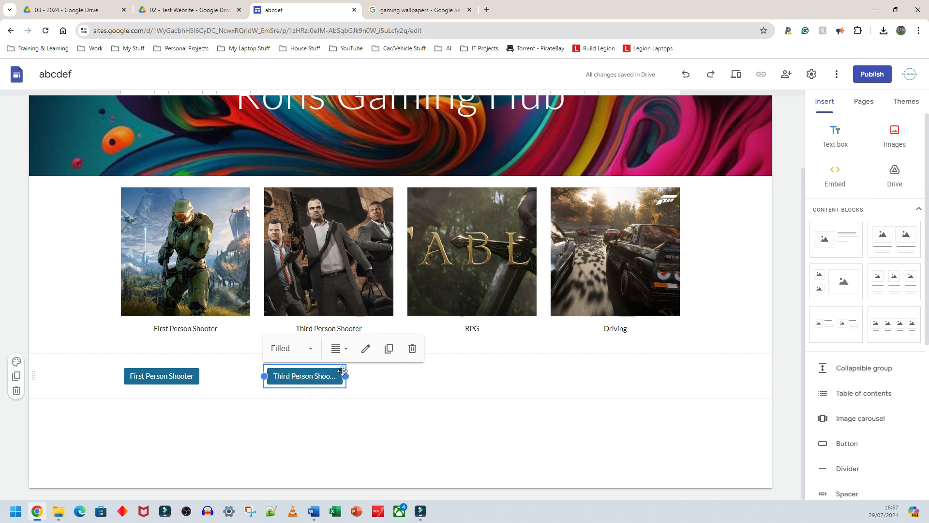
click(291, 410)
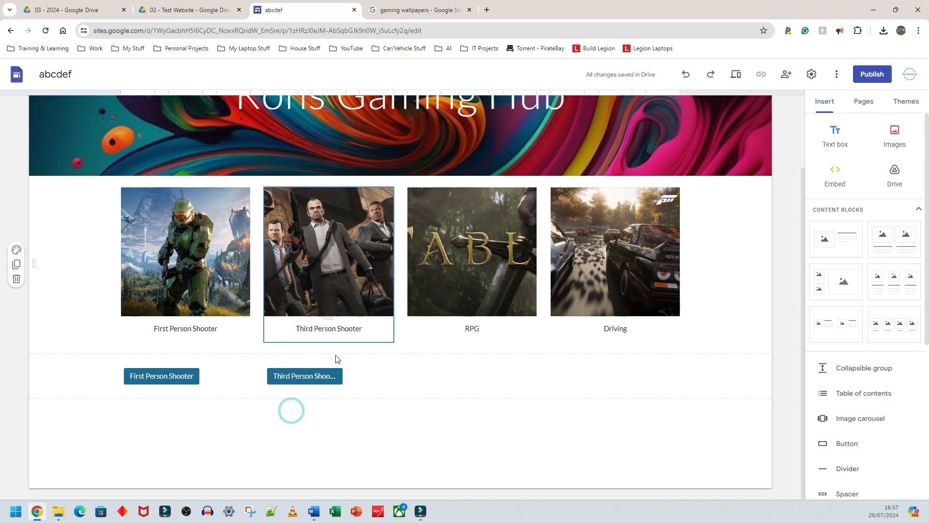
drag(307, 377, 412, 368)
- Delete both the First Person Shooter and Third Person Shooter buttons
click(170, 377)
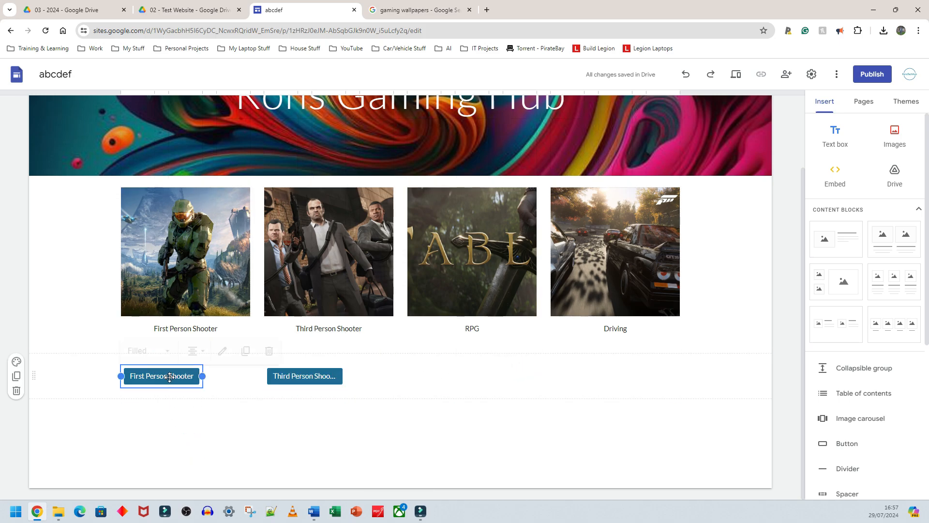
key(Delete)
click(285, 375)
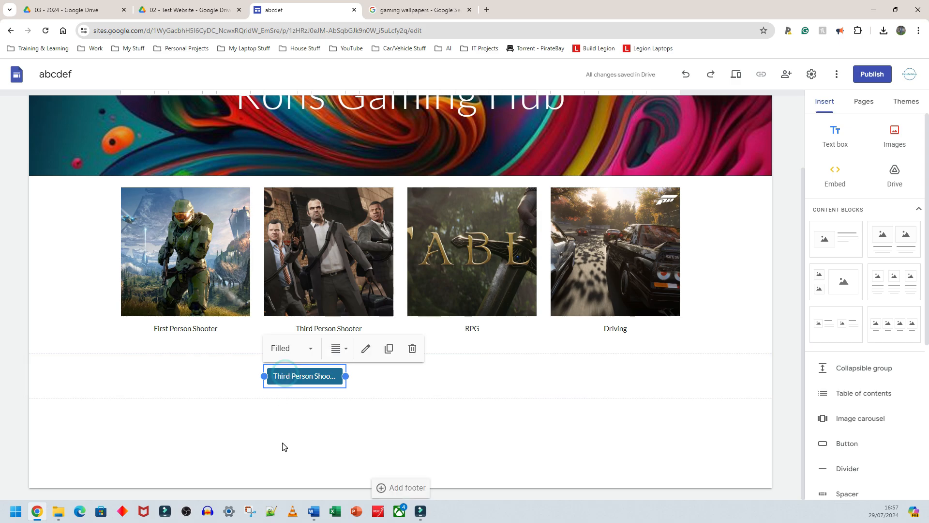
click(414, 349)
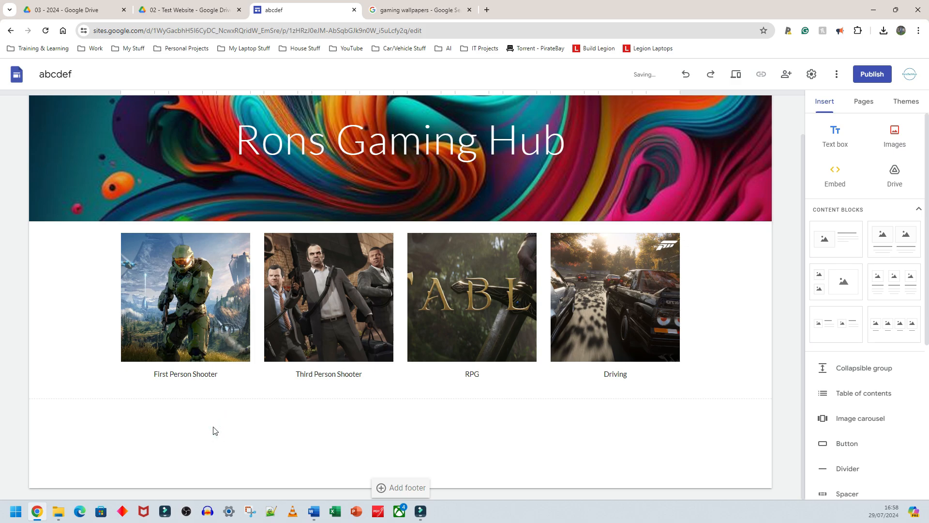
- Link the First Person Shooter caption text to the First Person Shooters page
triple_click(179, 371)
click(215, 377)
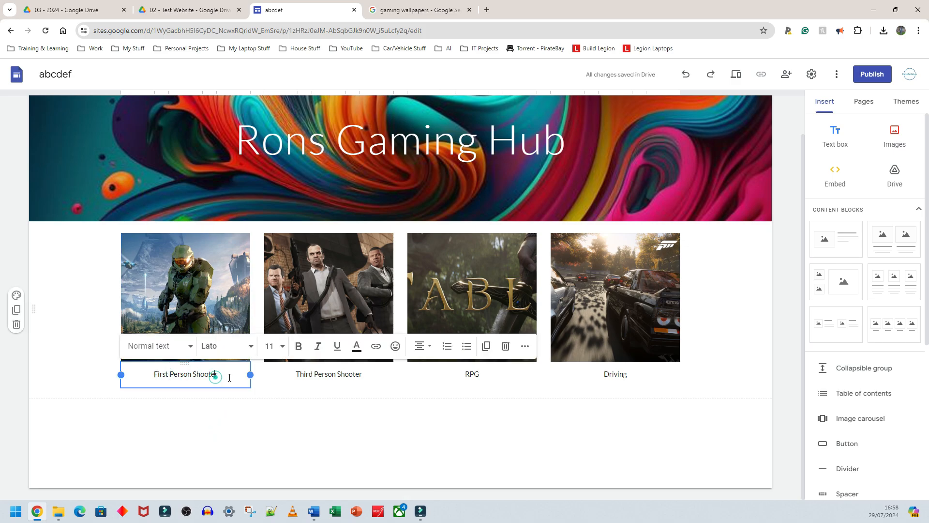
click(211, 423)
click(221, 376)
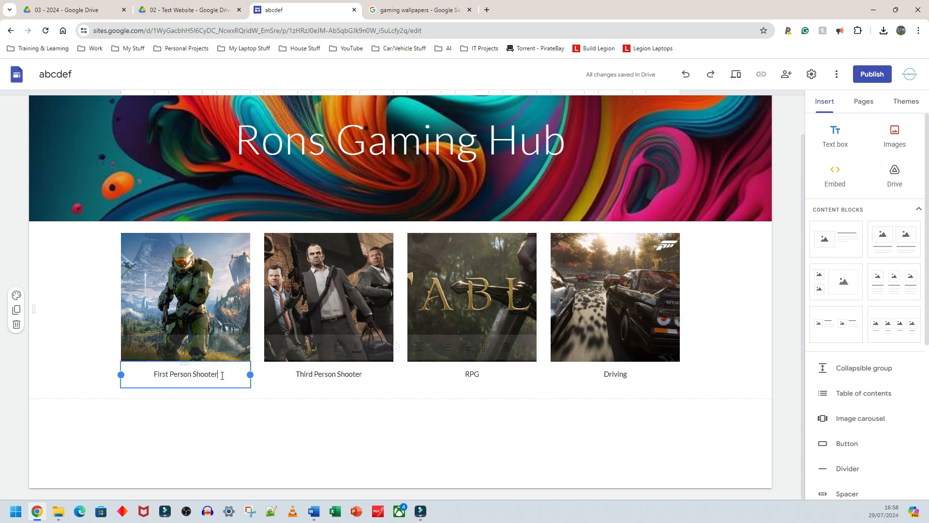
drag(222, 373, 148, 372)
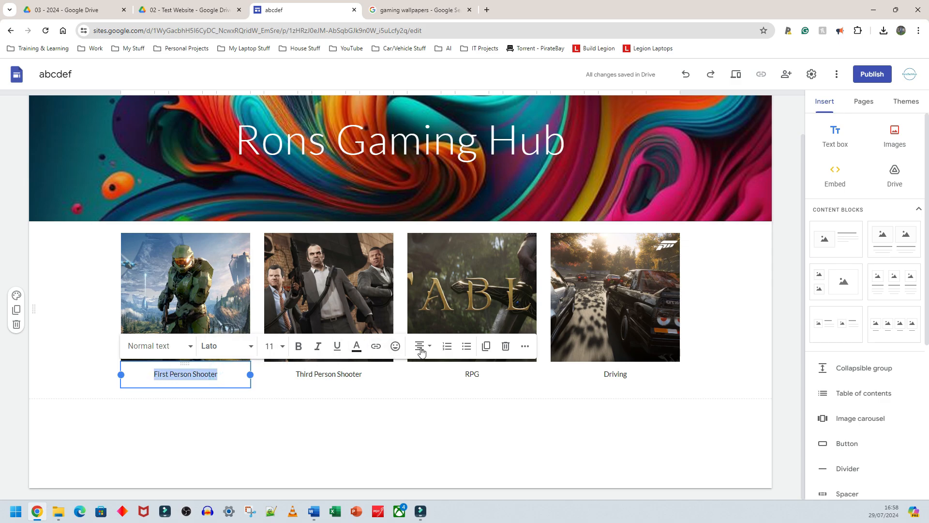
click(376, 349)
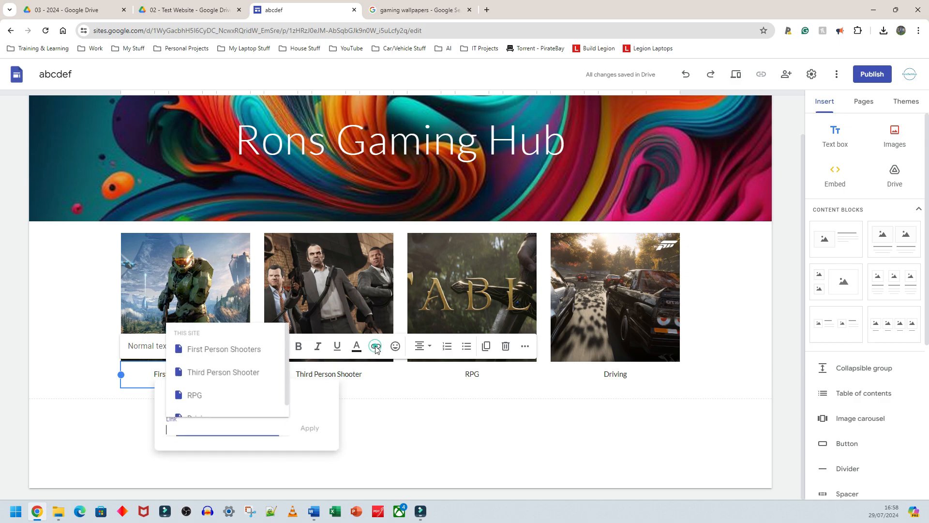
scroll(225, 369, up, 1)
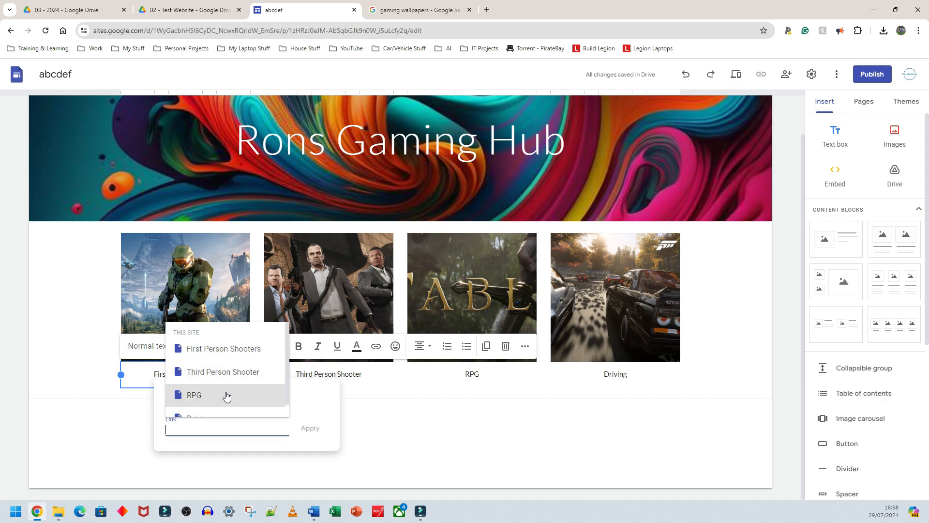
click(219, 350)
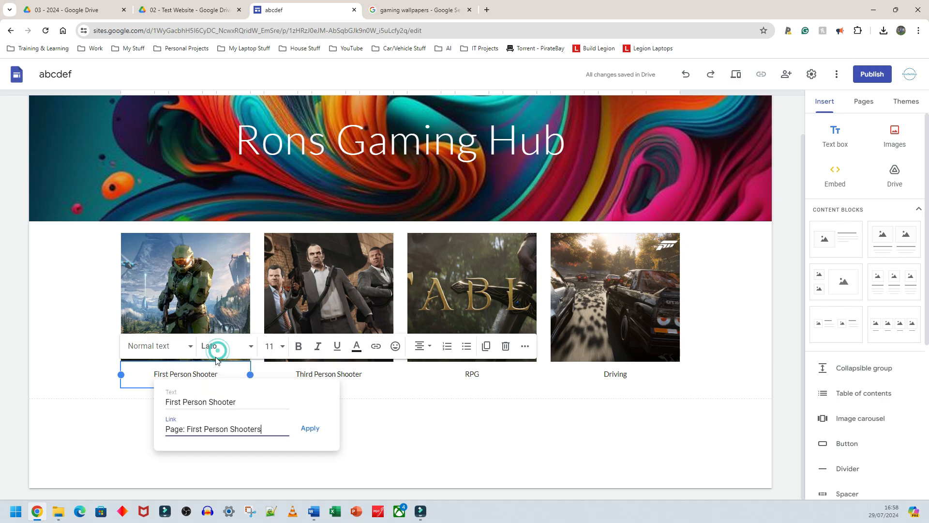
click(311, 428)
- Link the Third Person Shooter caption text to the Third Person Shooter page
click(344, 375)
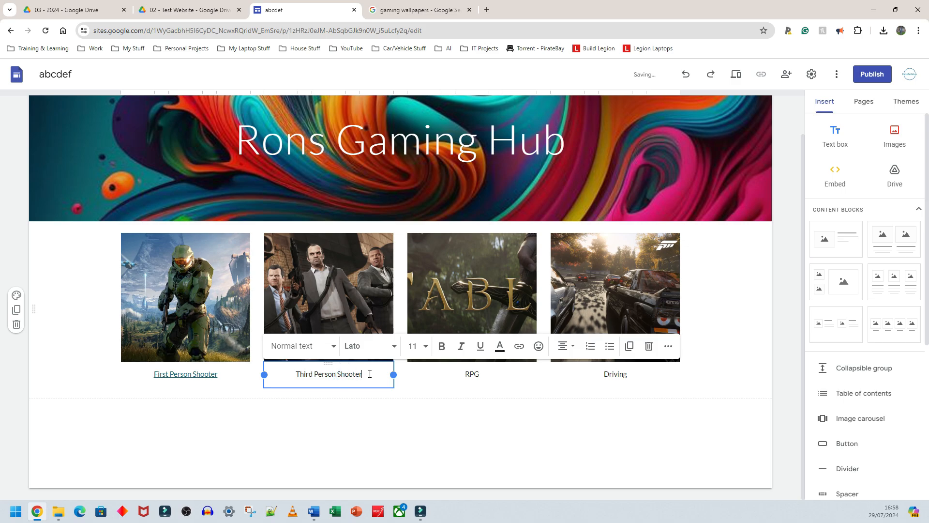
triple_click(369, 375)
click(519, 347)
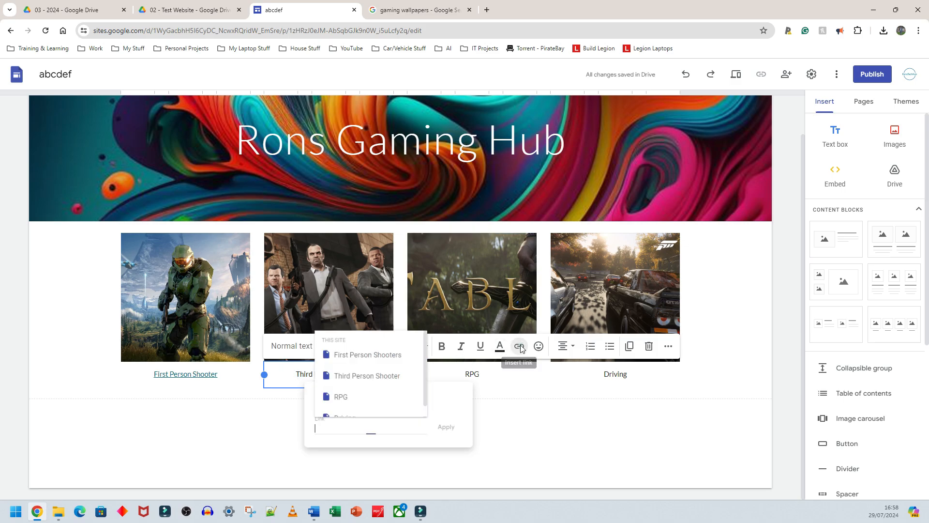
click(355, 373)
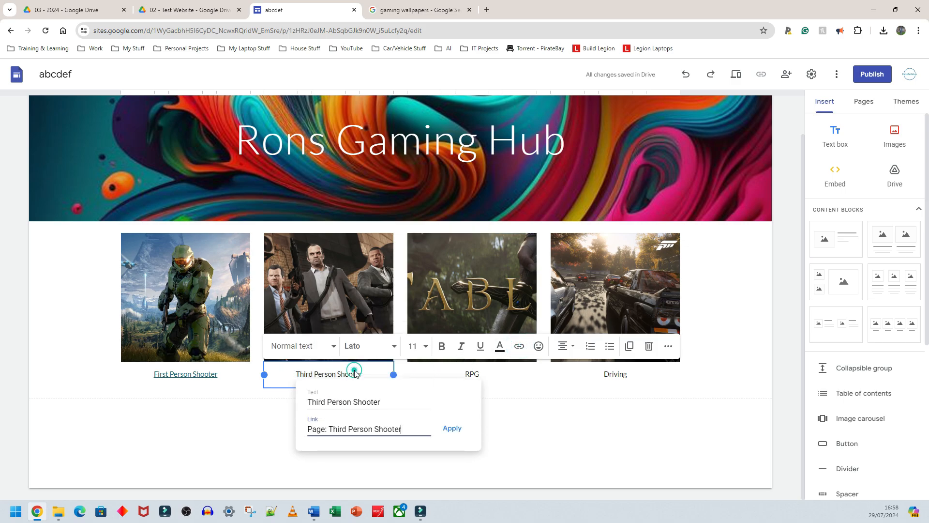
click(452, 428)
- Link the RPG caption text to the RPG page
click(472, 374)
drag(482, 372, 452, 374)
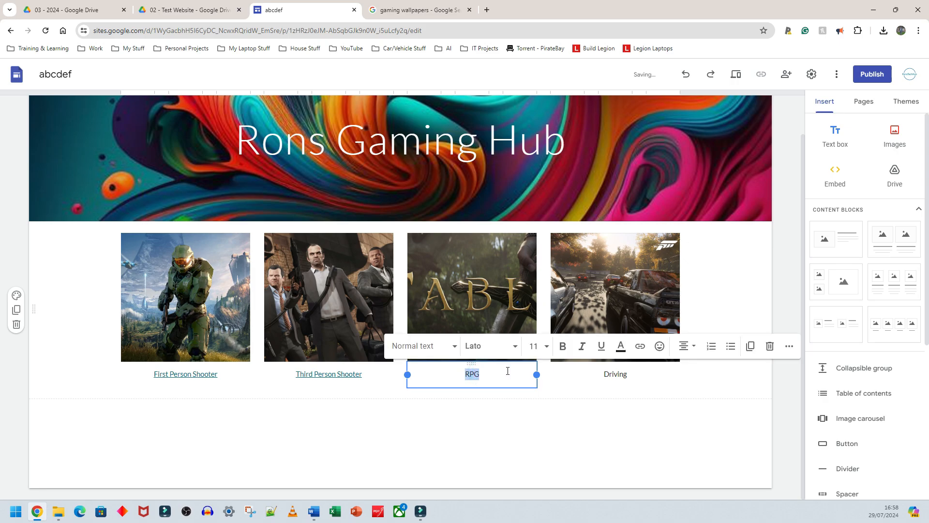
click(641, 346)
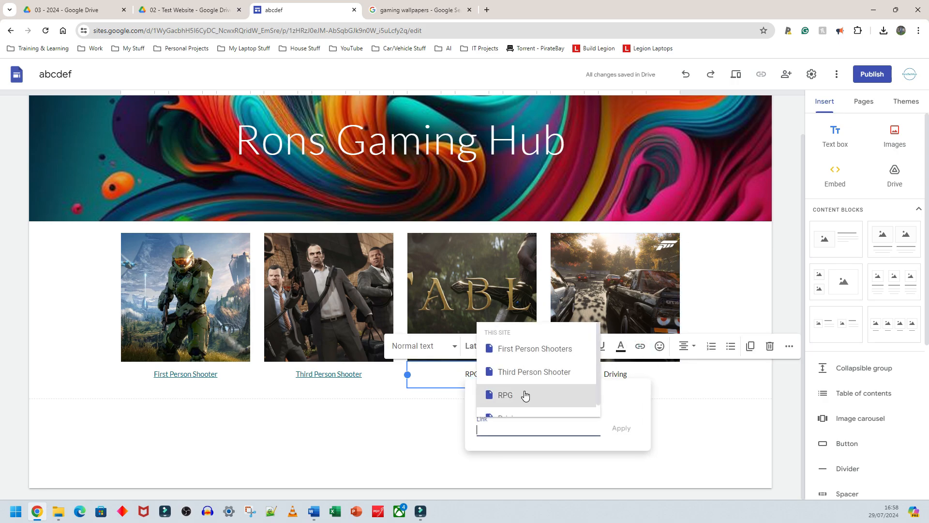
click(525, 395)
click(619, 427)
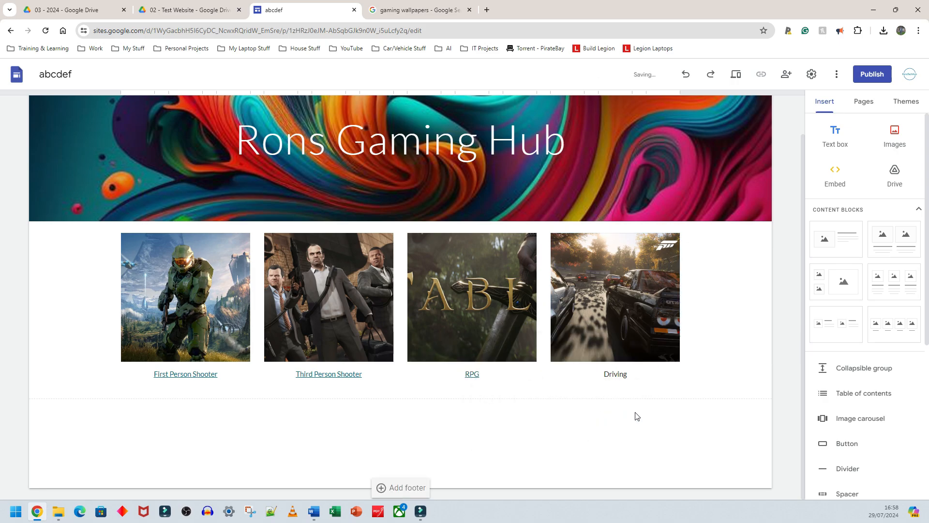
- Link the Driving caption text to the Driving page
click(617, 378)
click(615, 374)
drag(634, 375, 597, 375)
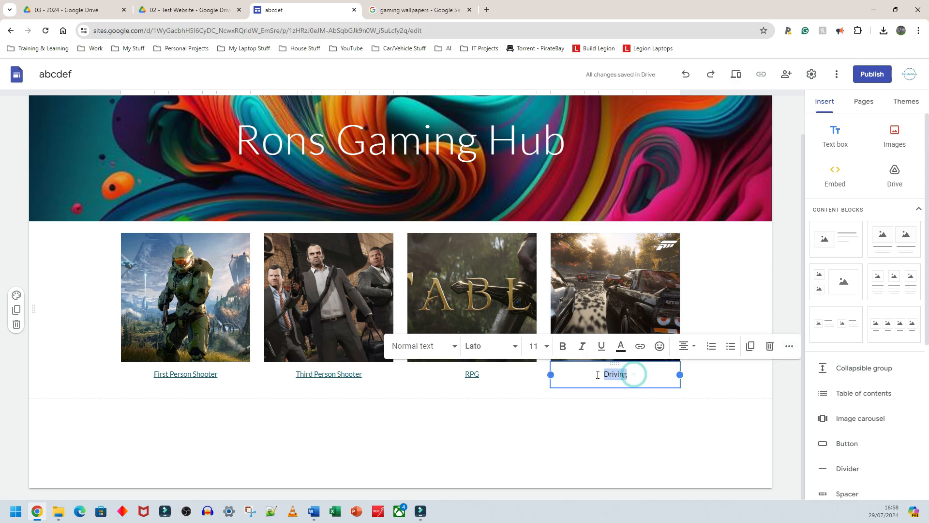
click(642, 348)
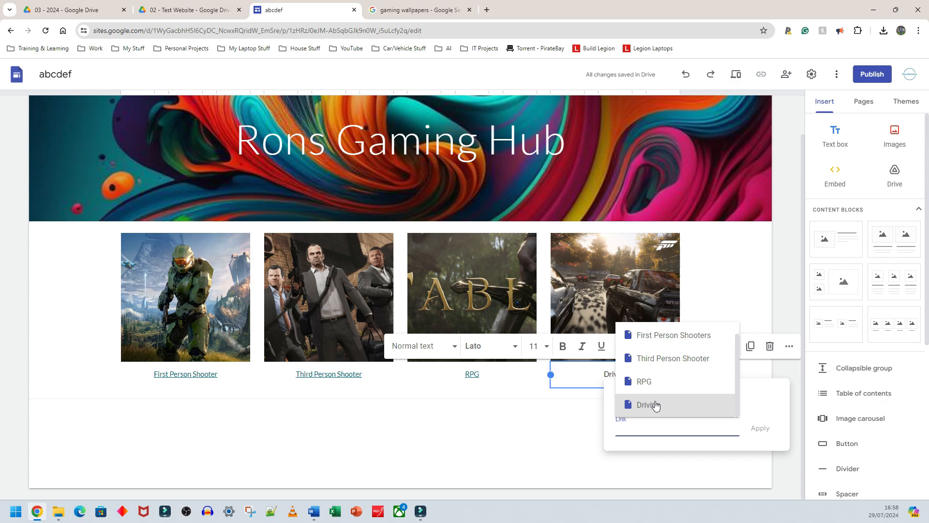
click(656, 405)
click(760, 428)
- Preview the site and follow the First Person Shooter caption link to test it, returning to Home
click(575, 413)
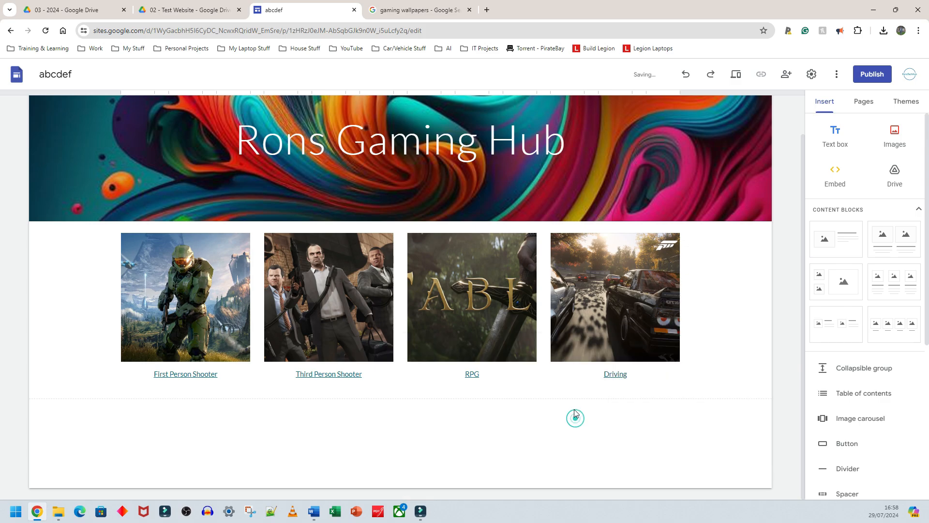
click(284, 379)
click(466, 373)
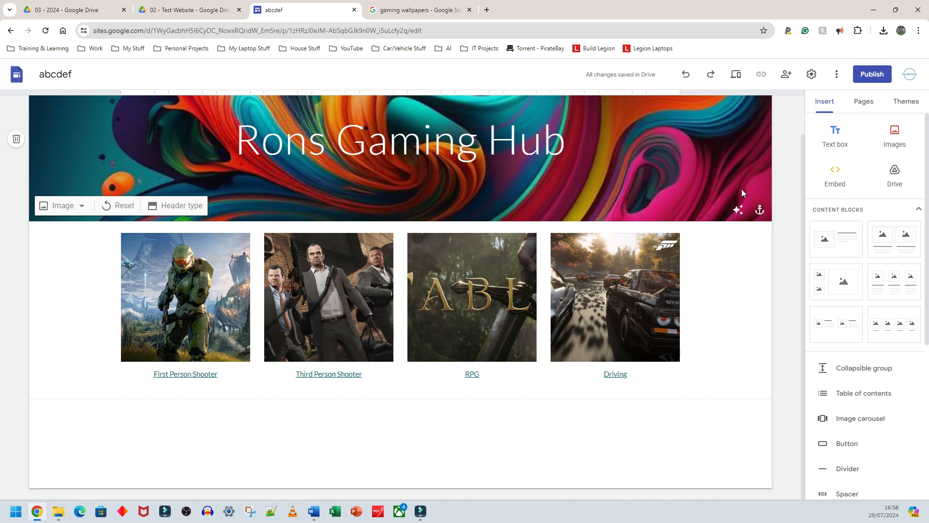
click(736, 75)
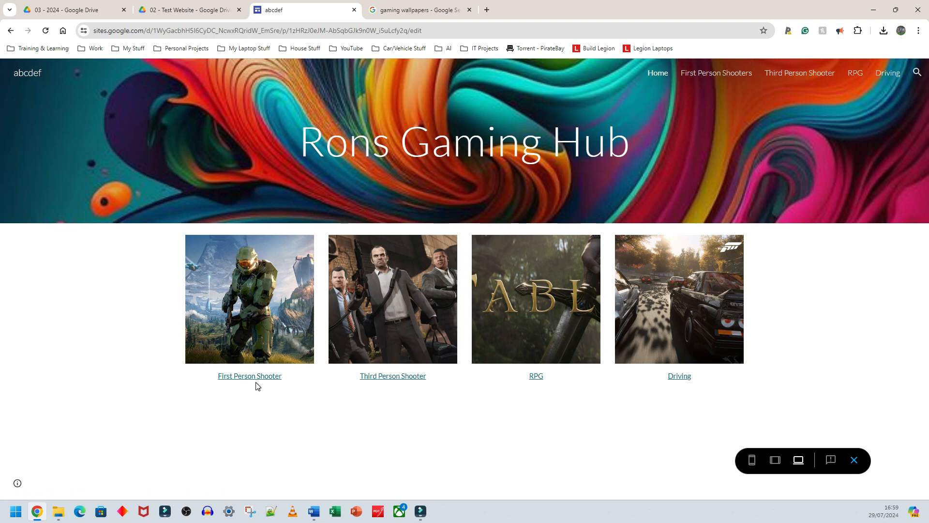
click(257, 380)
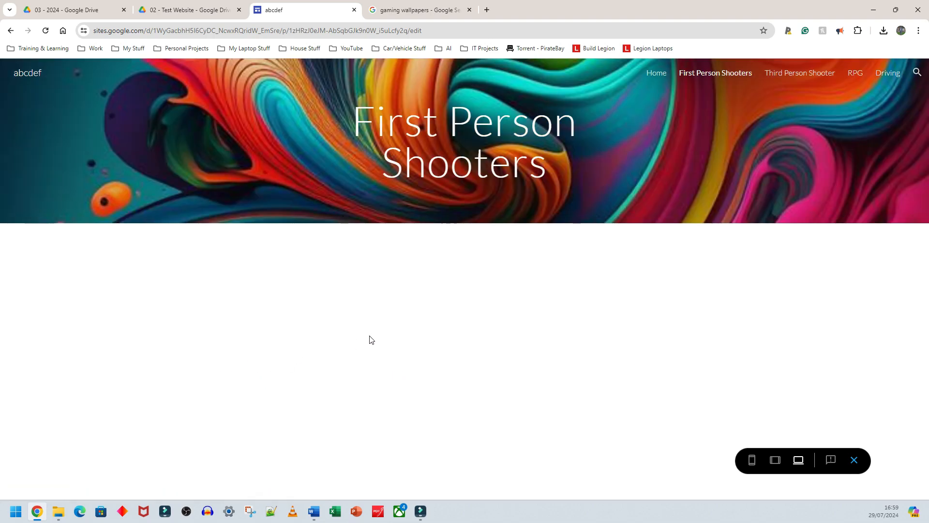
drag(357, 124, 575, 180)
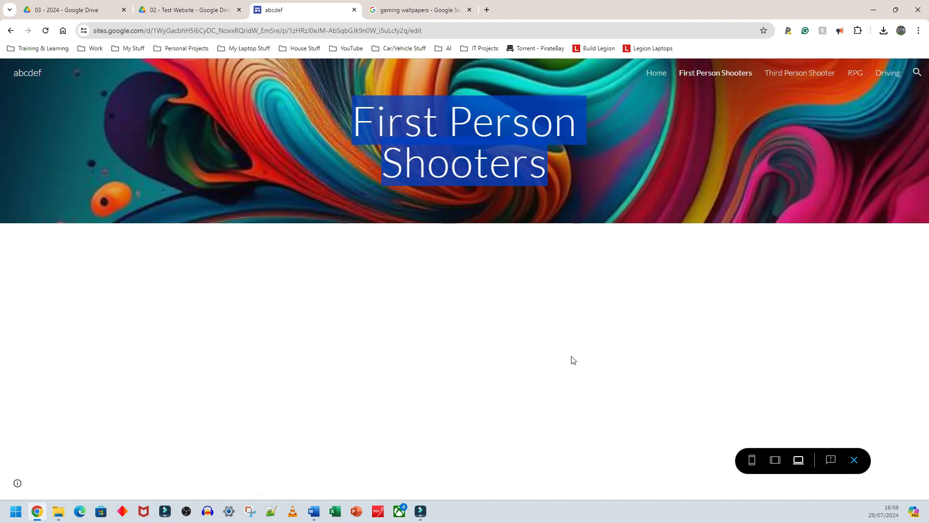
click(533, 346)
click(8, 29)
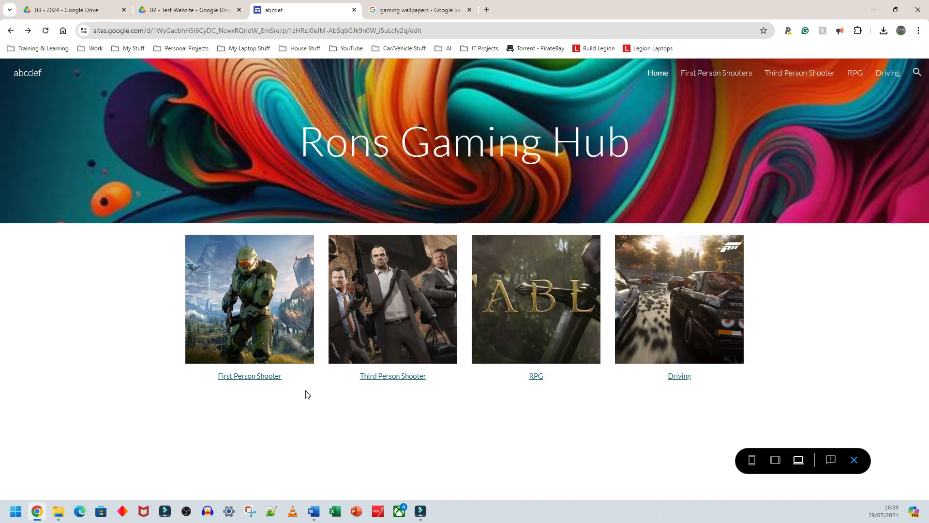
- In preview, follow the Third Person Shooter and RPG caption links to test them, returning to Home each time
click(380, 377)
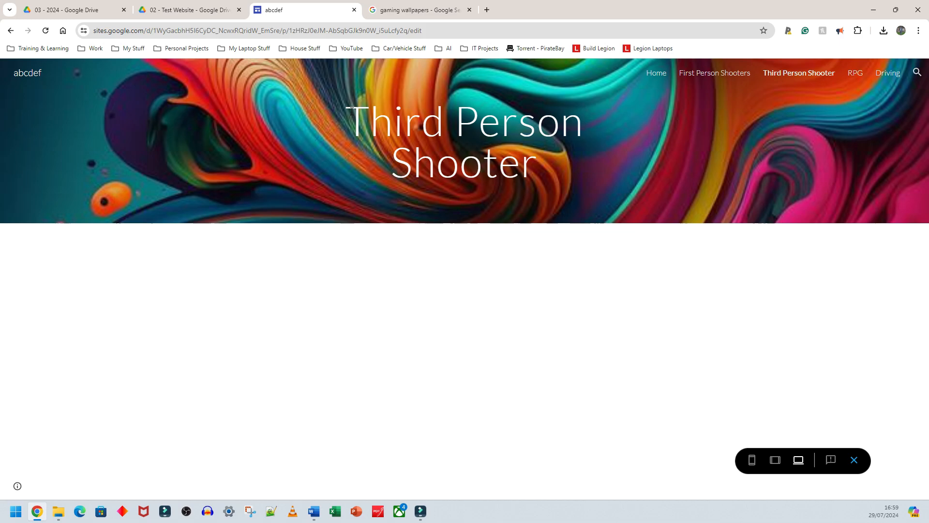
drag(351, 111, 387, 204)
click(10, 30)
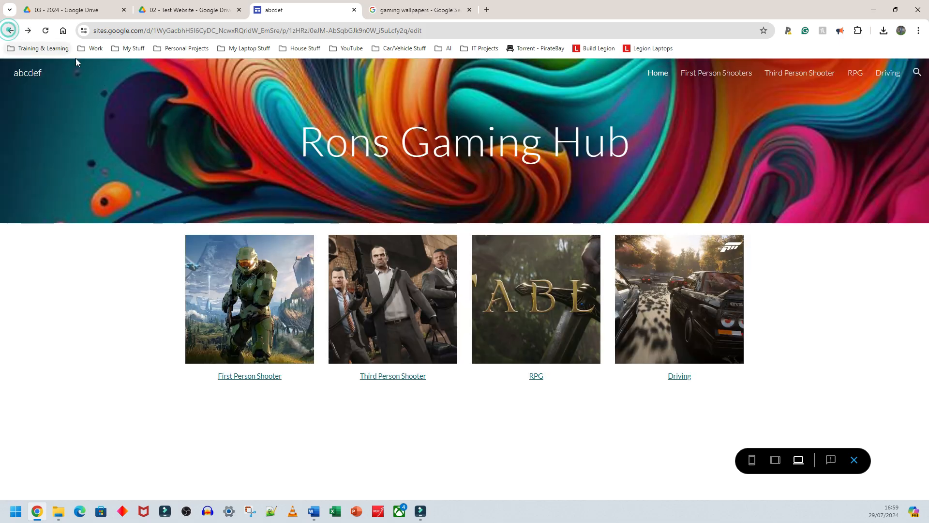
click(536, 376)
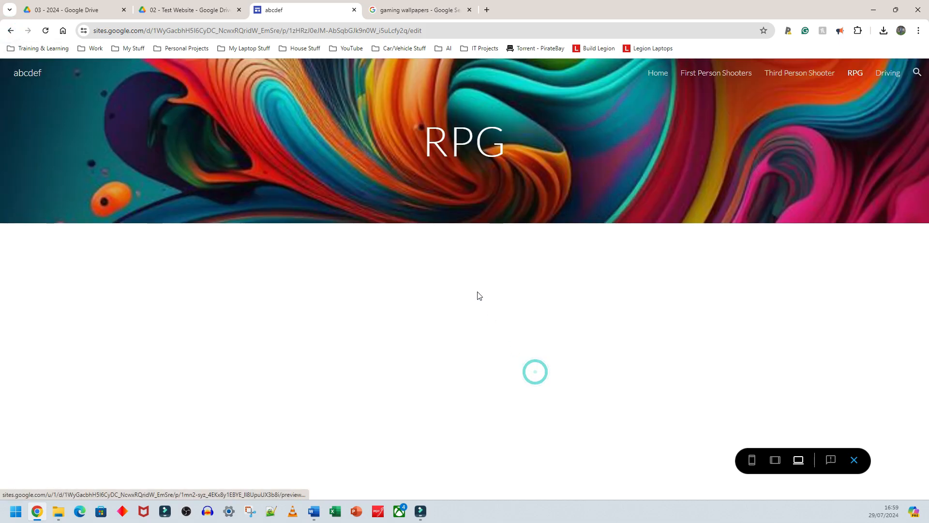
drag(421, 139, 506, 145)
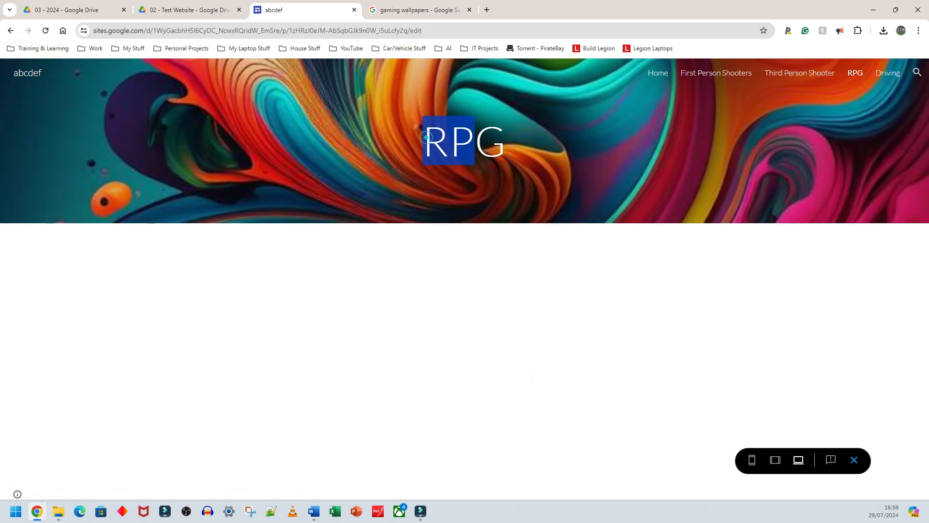
click(10, 31)
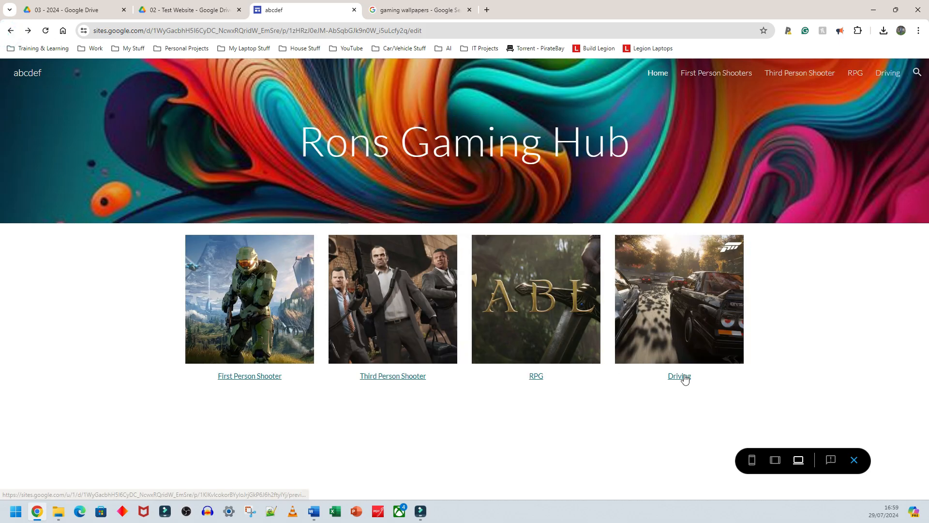
- Test the Driving caption link in preview, return to Home, and exit the preview
click(680, 377)
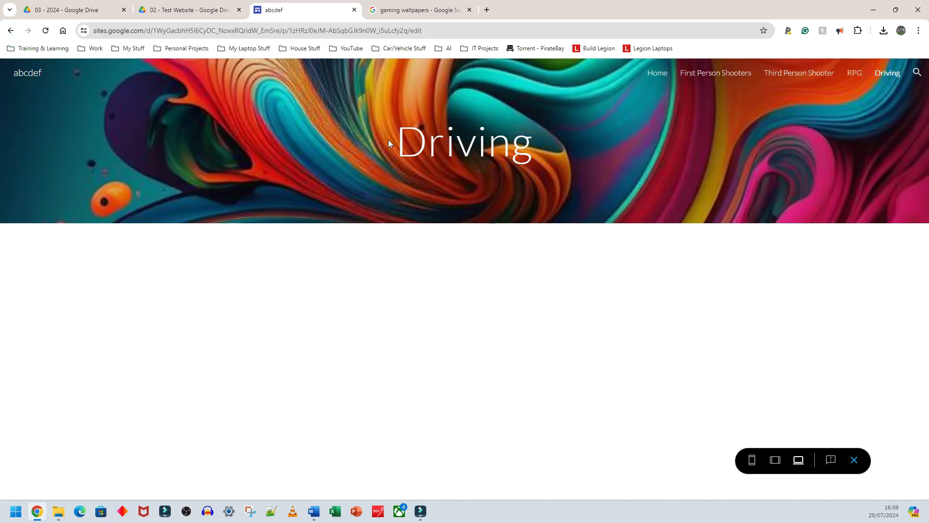
click(7, 31)
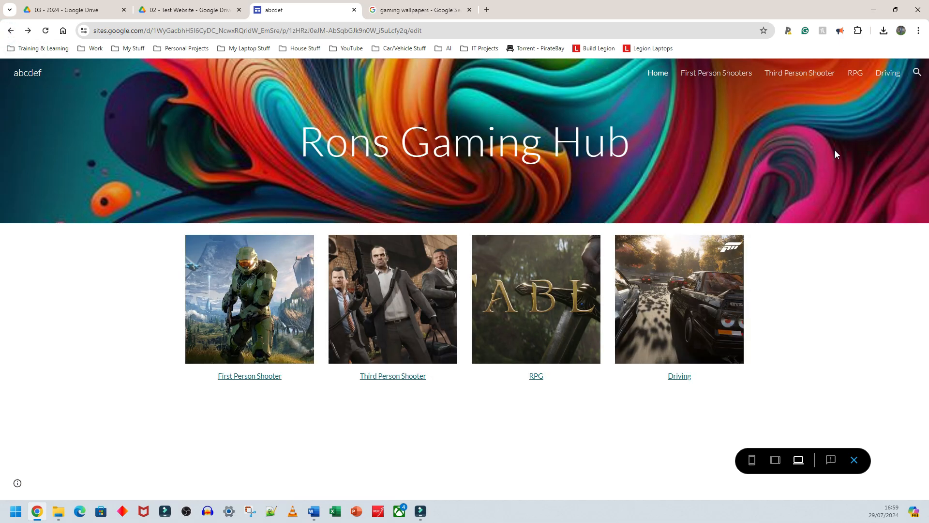
click(854, 460)
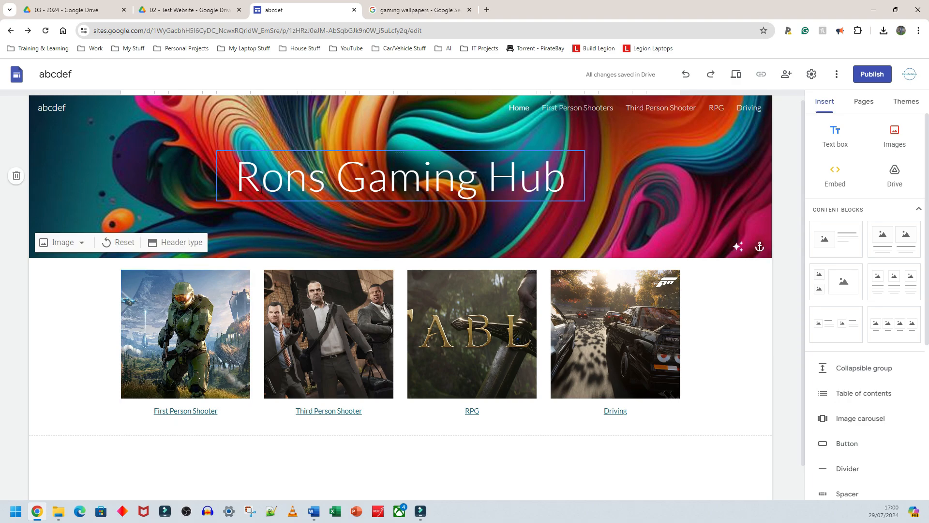
- Link the First Person Shooter image to the First Person Shooters page
click(87, 402)
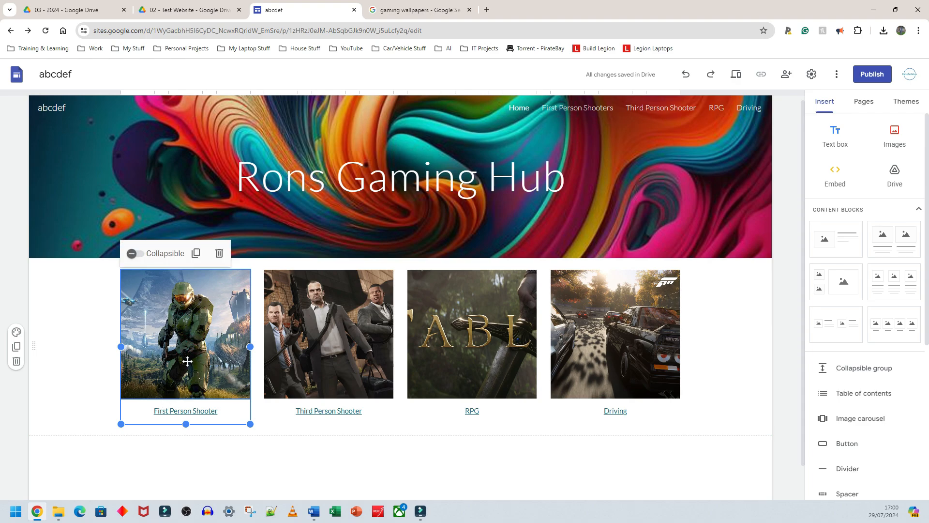
click(213, 451)
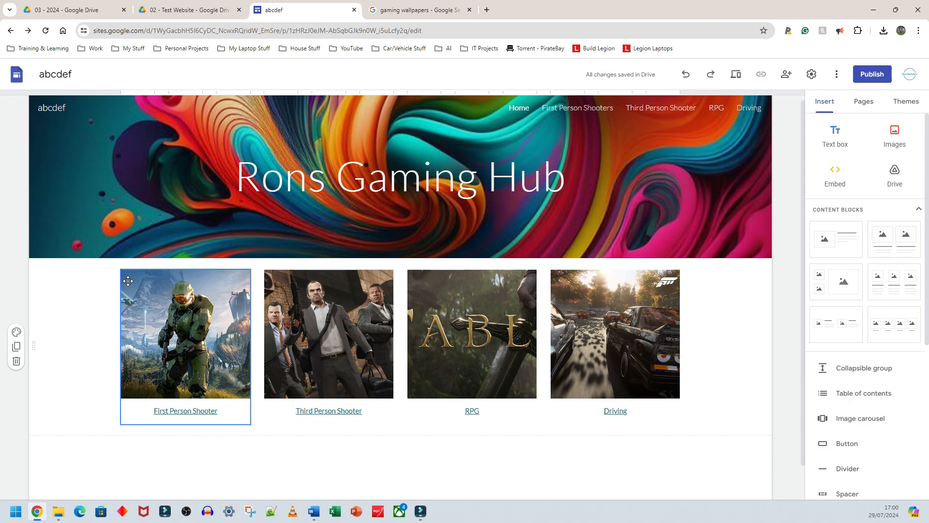
click(164, 356)
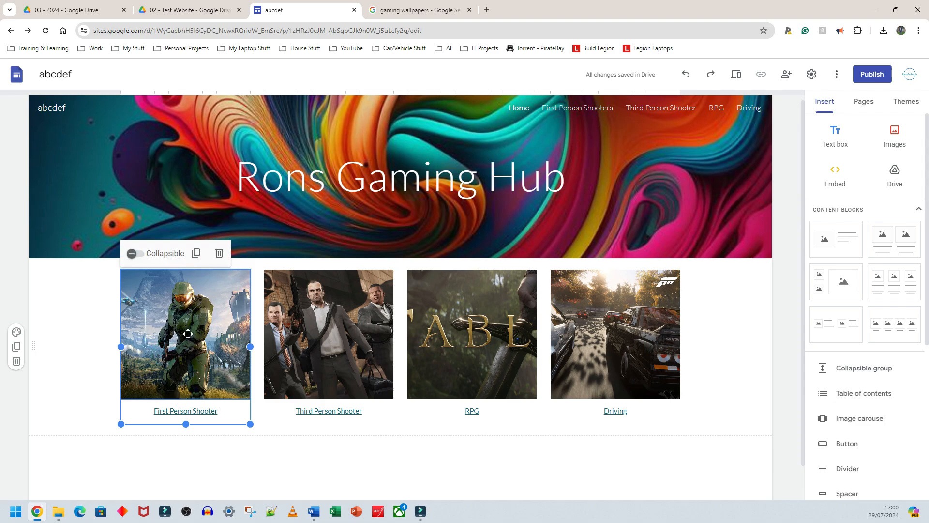
click(188, 334)
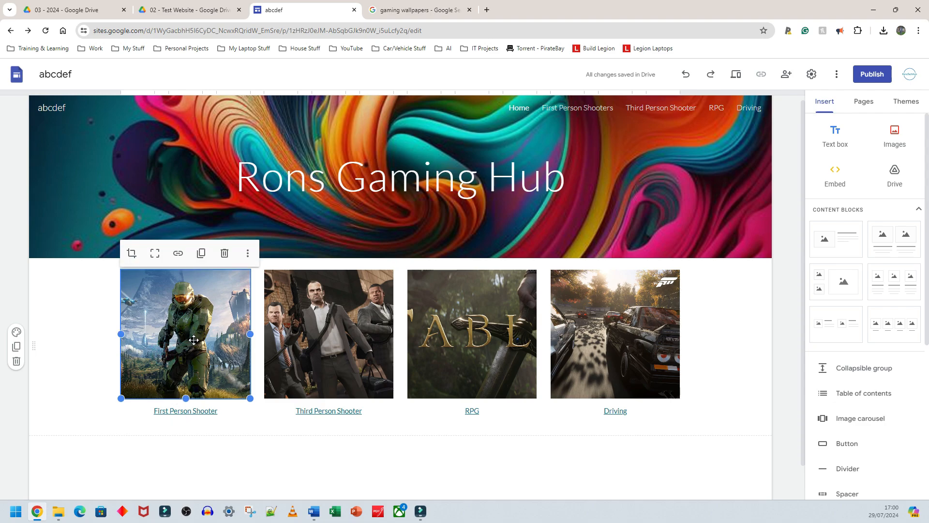
click(178, 255)
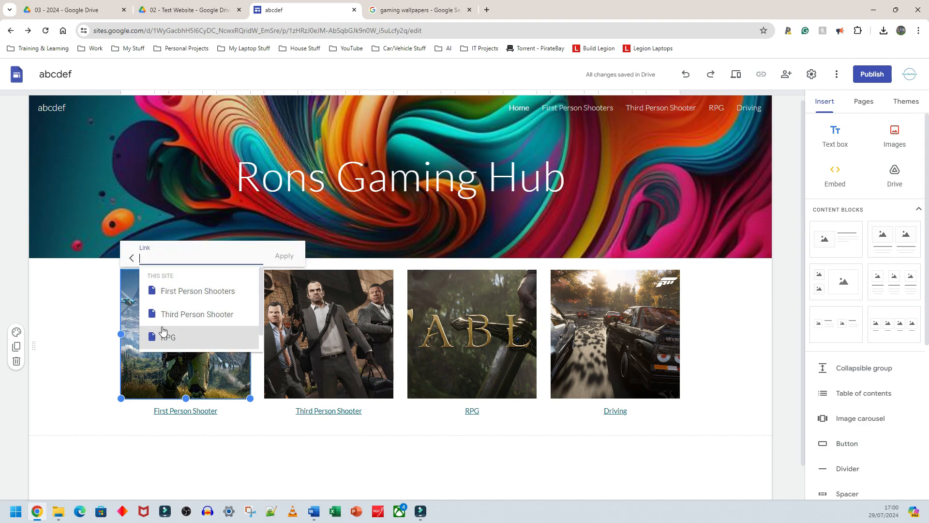
scroll(182, 319, down, 1)
scroll(182, 307, up, 1)
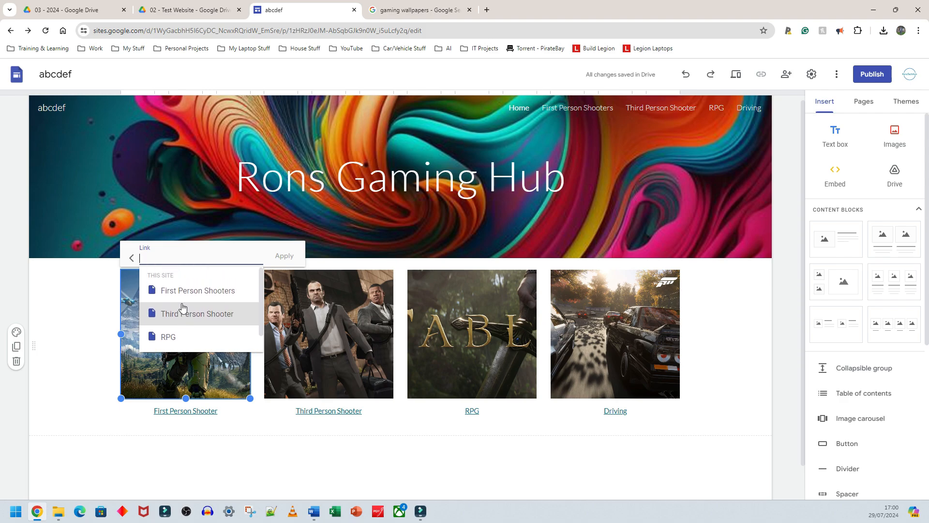
click(206, 290)
click(285, 255)
- Link the Third Person Shooter image to the Third Person Shooter page
click(300, 283)
click(308, 258)
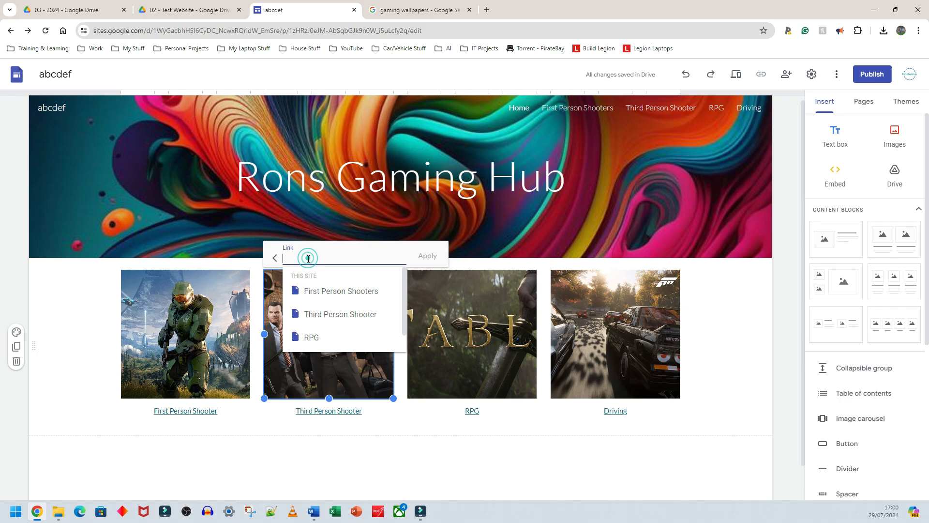
click(340, 314)
click(428, 255)
- Link the RPG image to the RPG page
click(453, 310)
click(465, 255)
click(474, 337)
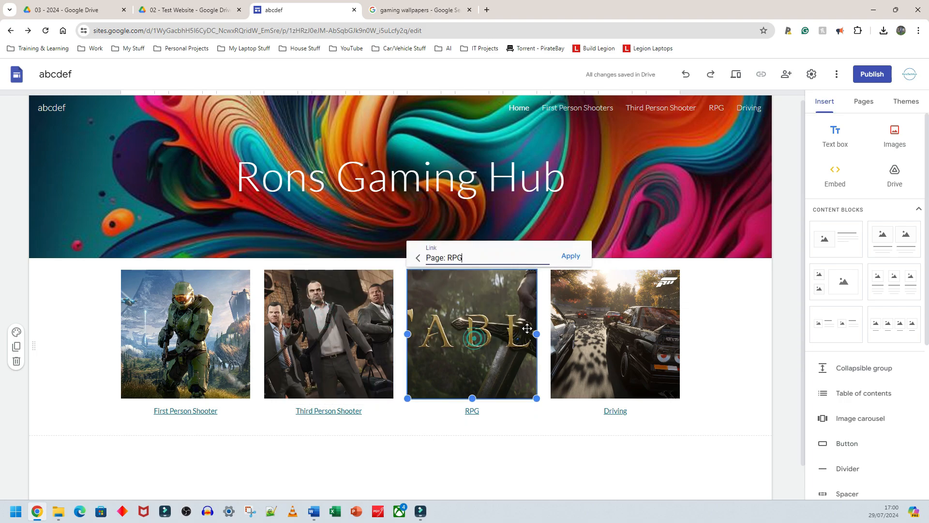
click(570, 255)
- Link the Driving image to the Driving page
click(615, 334)
click(607, 255)
scroll(618, 329, down, 1)
click(618, 339)
click(714, 255)
click(716, 328)
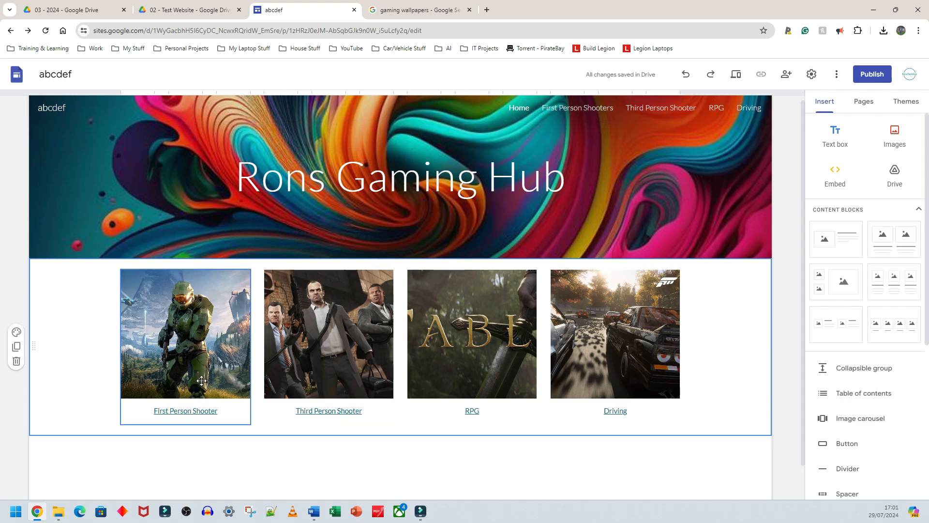
- Preview the site and open the RPG image link to test it, returning to Home
click(737, 76)
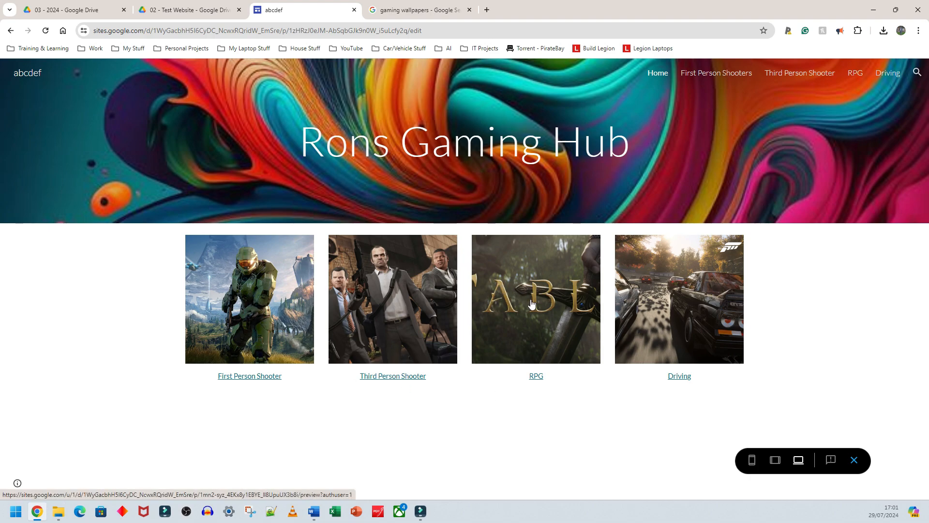
double_click(531, 301)
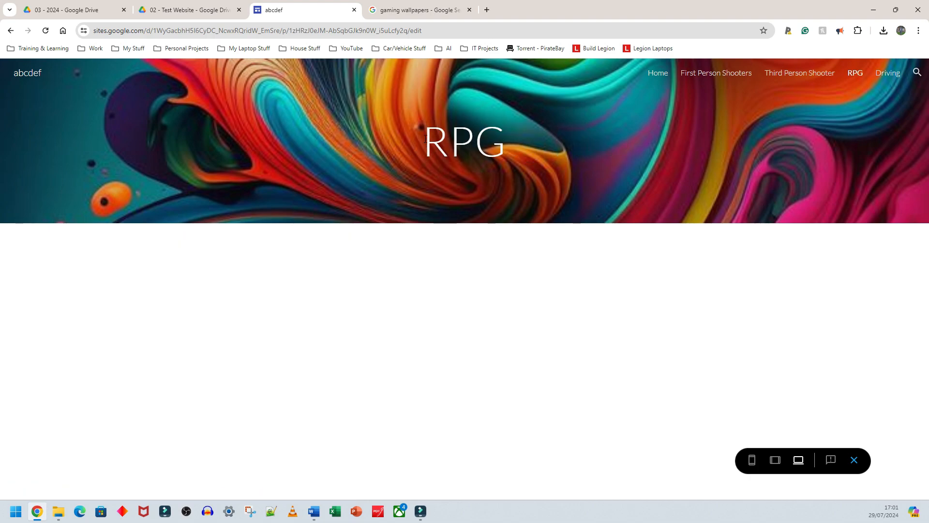
click(11, 29)
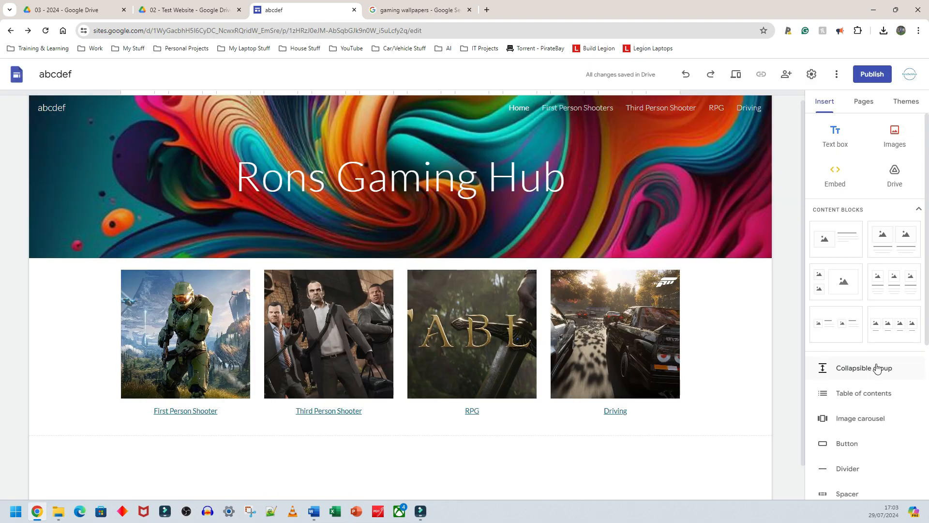
- Search YouTube for ronstechhub unit 1, insert the 'BTEC Level 3 IT - Unit 1 - P25 - Exam Technique and Draw Question' video, and centre it below the images
scroll(877, 363, down, 5)
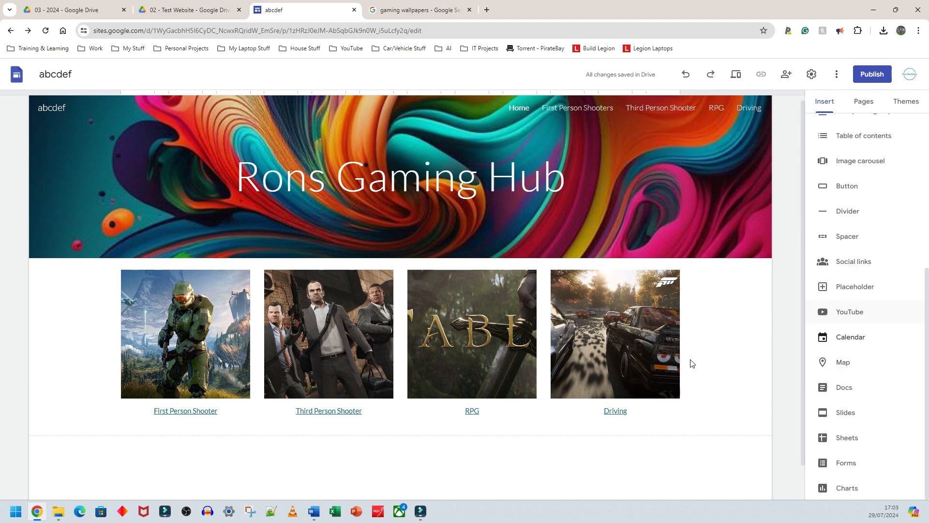
click(442, 454)
right_click(713, 329)
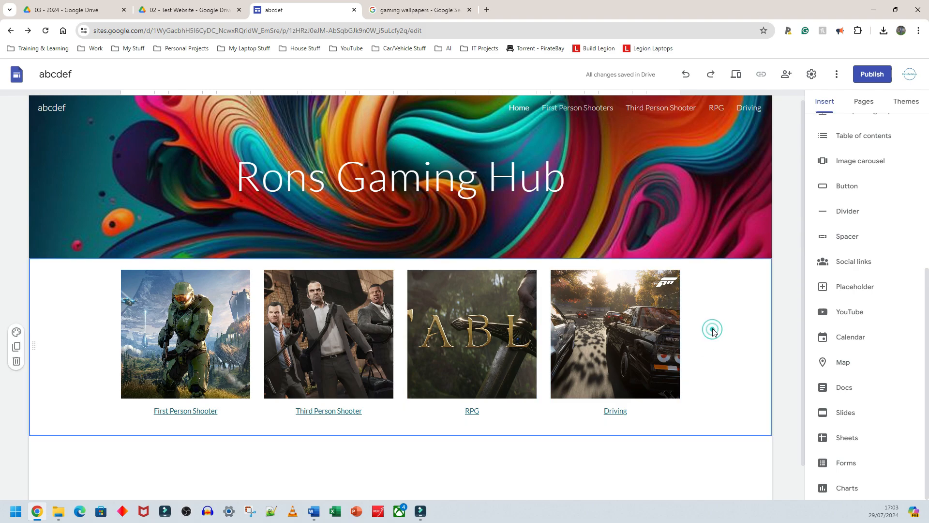
click(682, 455)
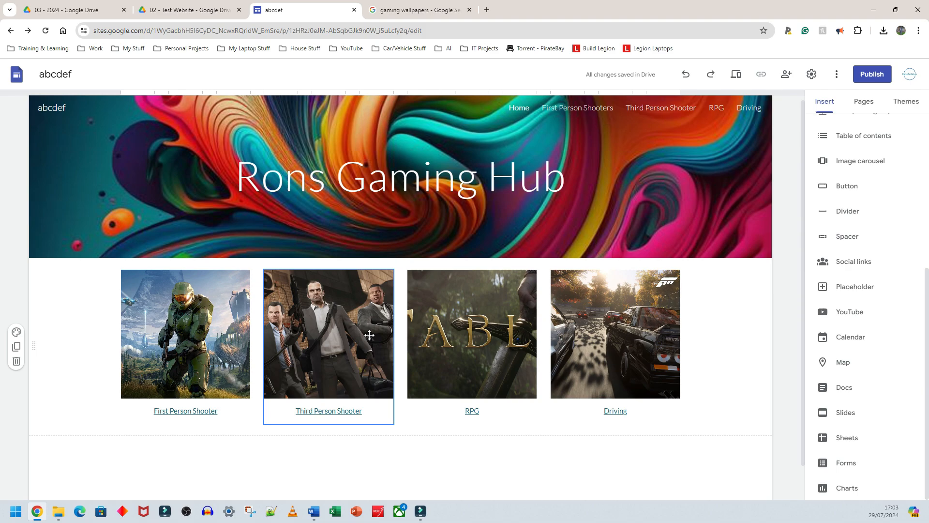
scroll(401, 331, down, 1)
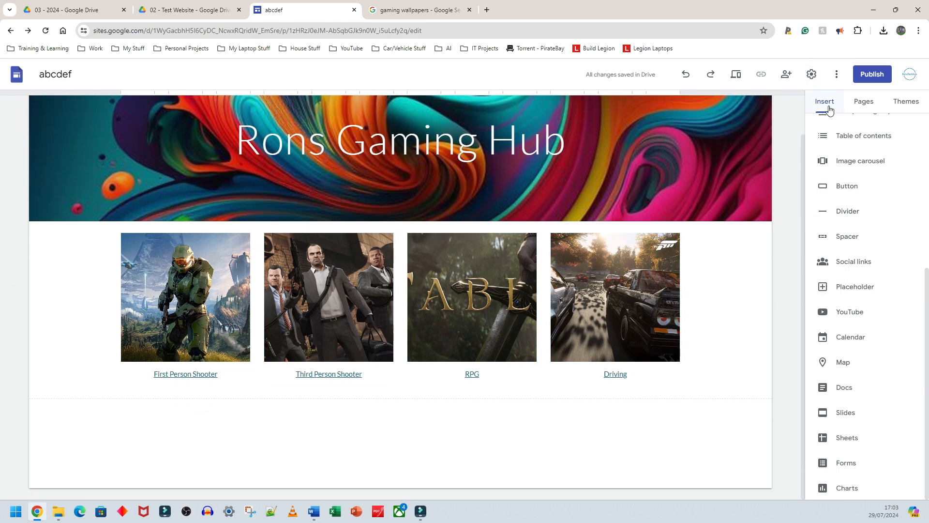
click(856, 317)
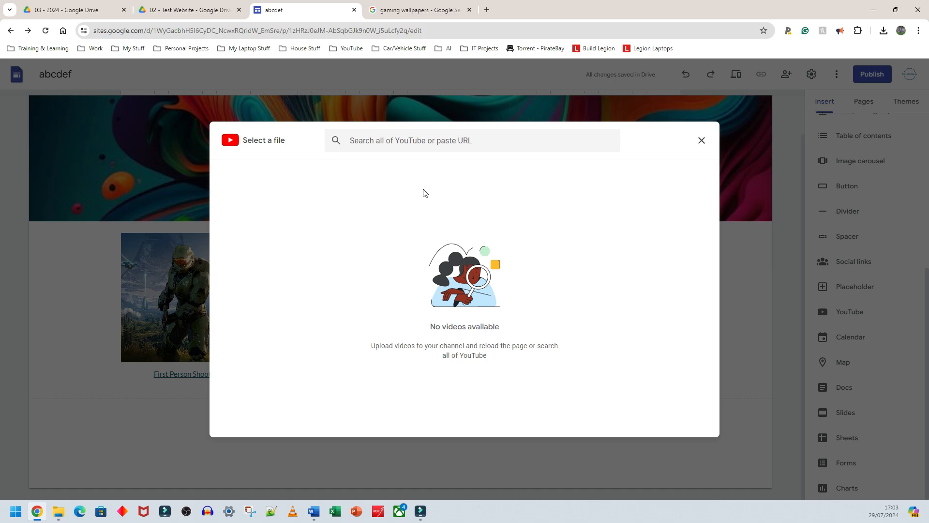
click(421, 143)
text(ronste)
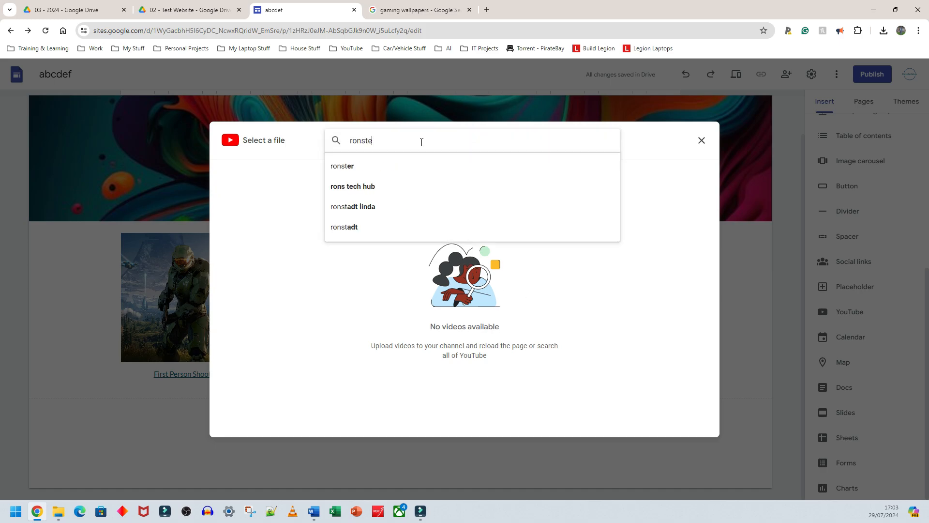
text(chhub unit 1)
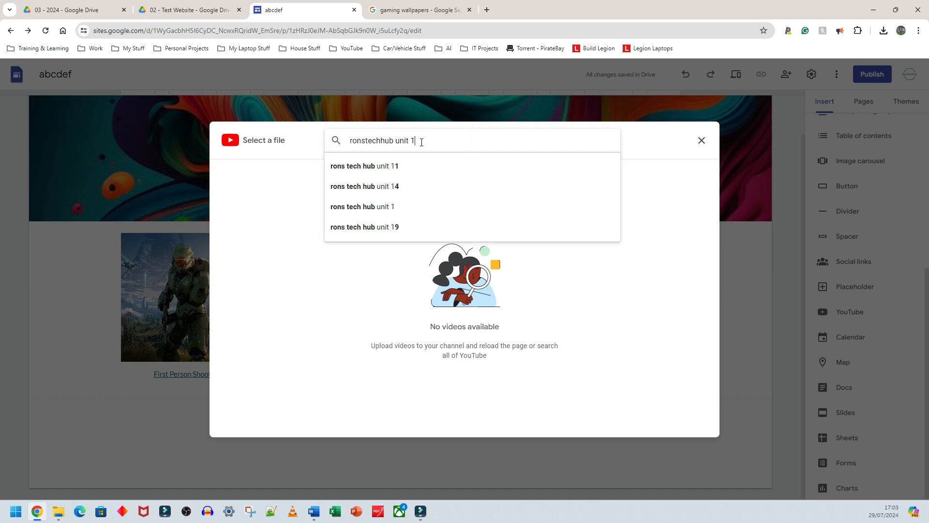
key(Return)
scroll(366, 287, down, 3)
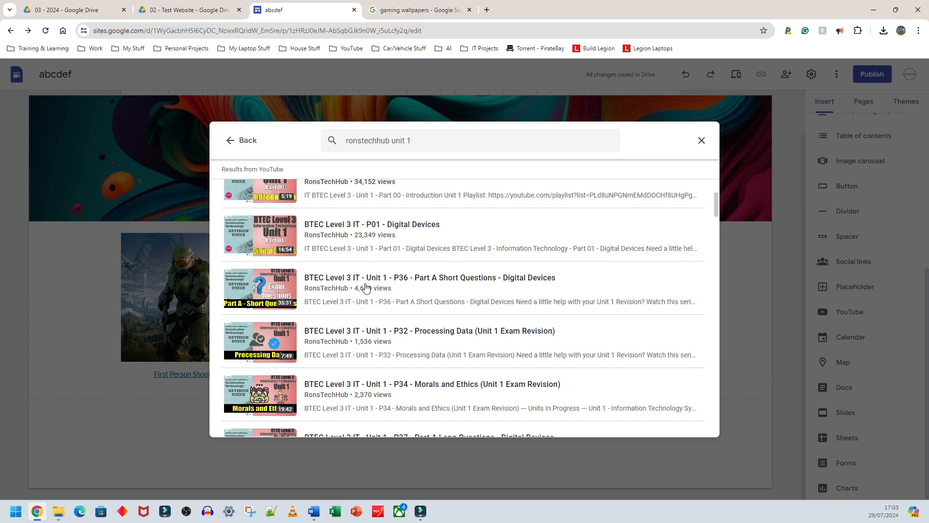
scroll(365, 288, down, 10)
scroll(366, 287, up, 13)
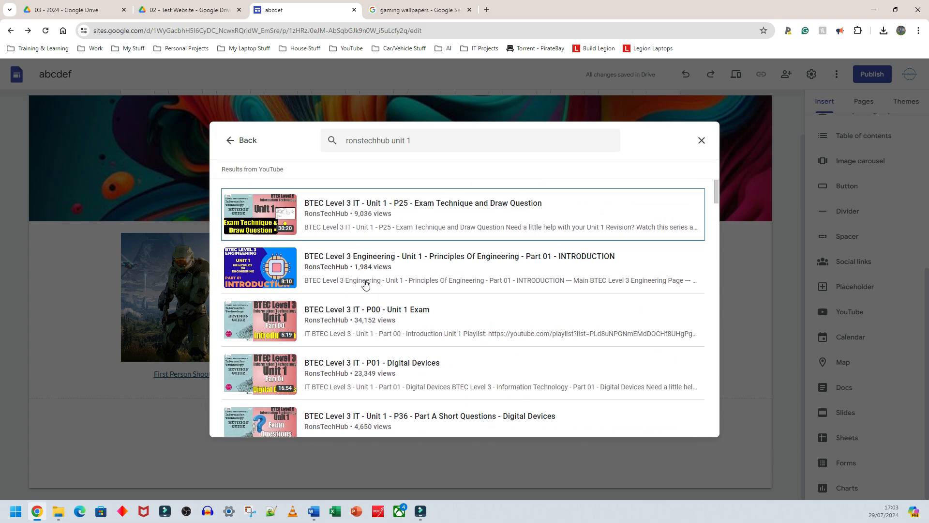
click(406, 208)
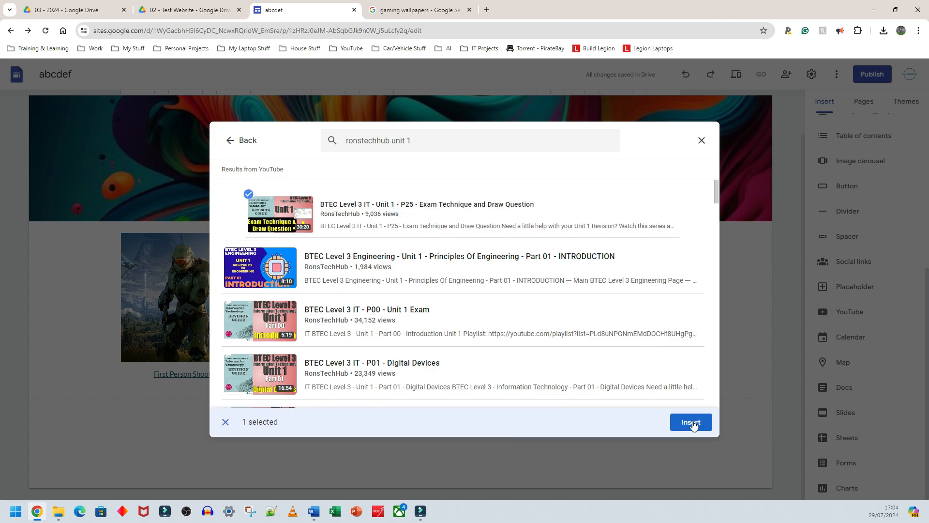
click(691, 422)
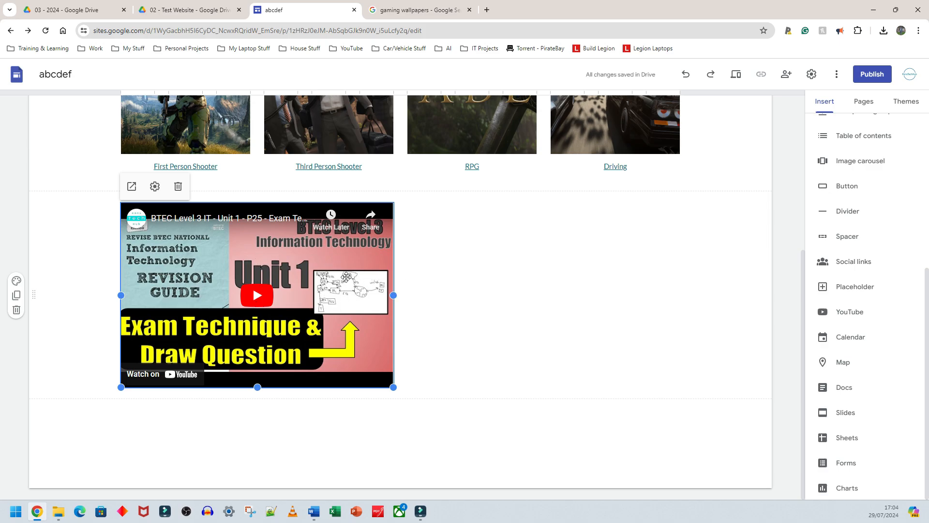
drag(282, 294, 415, 295)
click(562, 291)
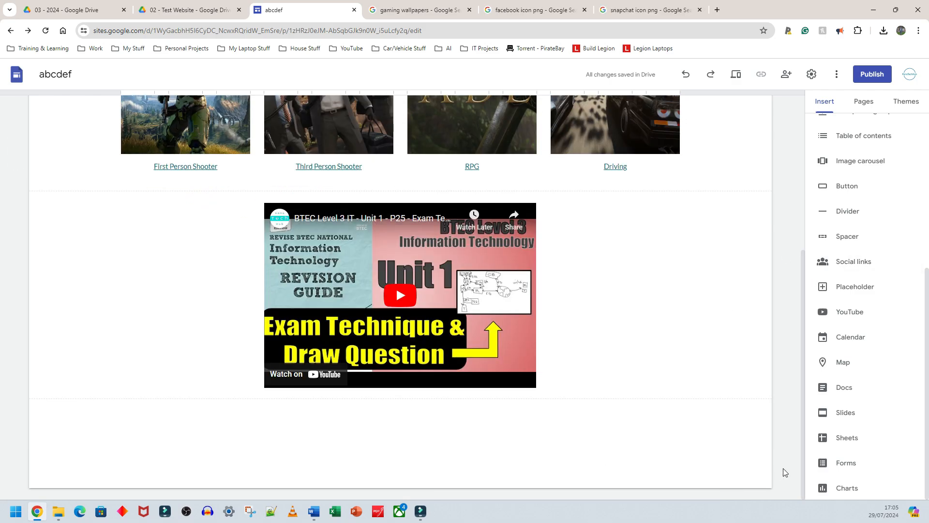
- Open the social links dialog and save the Facebook circular logo image to Downloads as Facebook.png
click(855, 258)
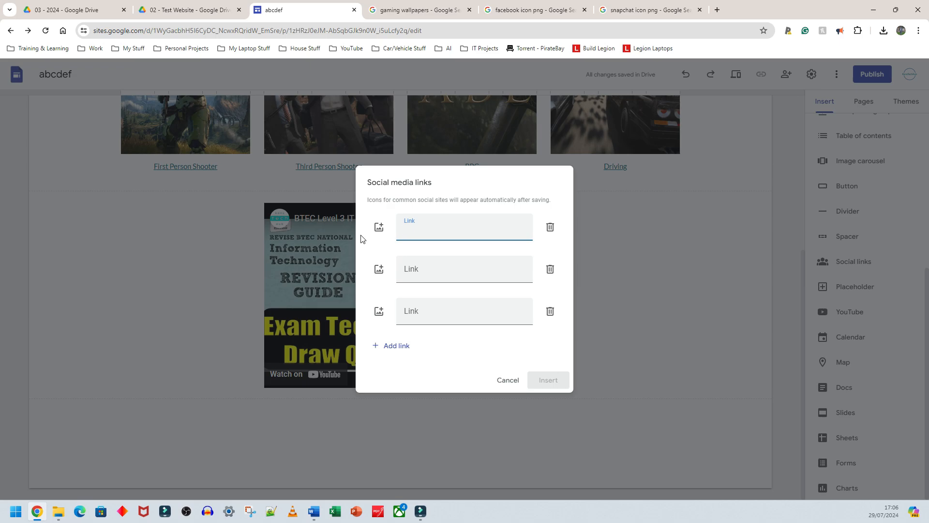
click(396, 8)
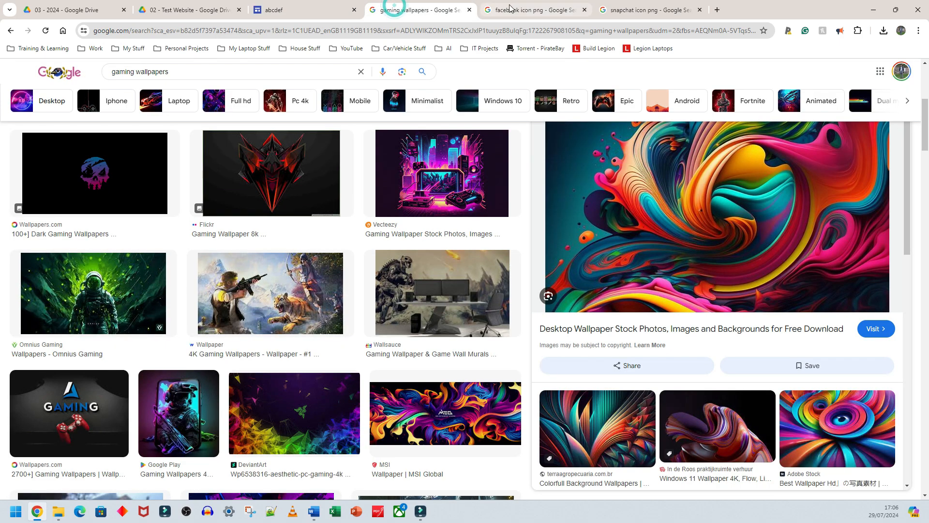
click(515, 5)
click(469, 9)
click(443, 2)
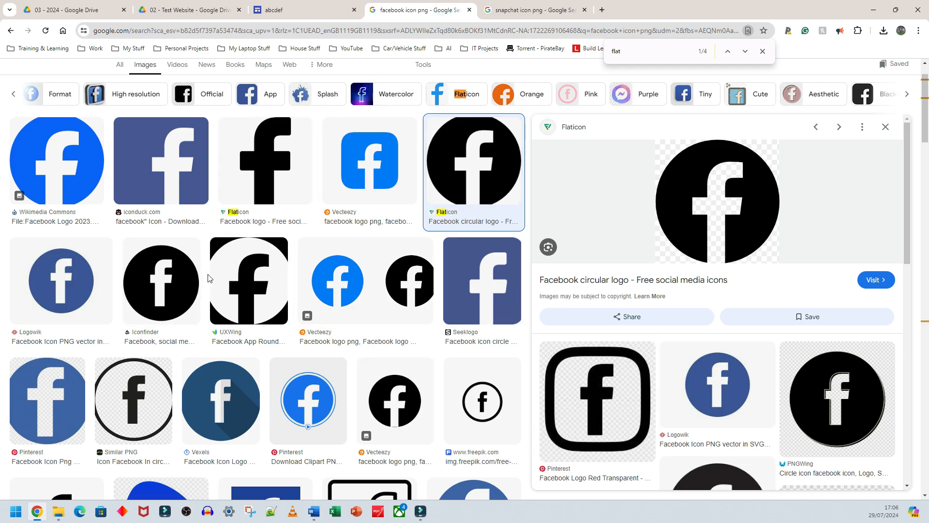
right_click(671, 217)
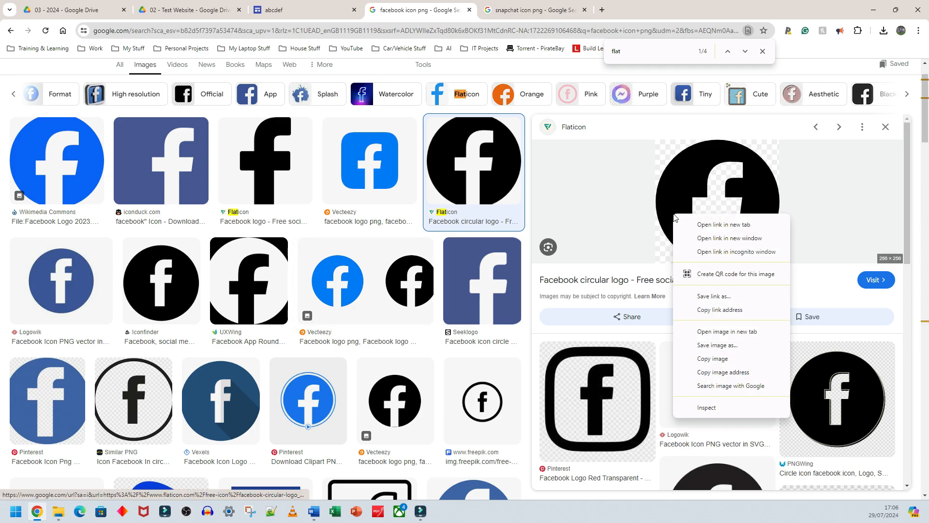
click(714, 344)
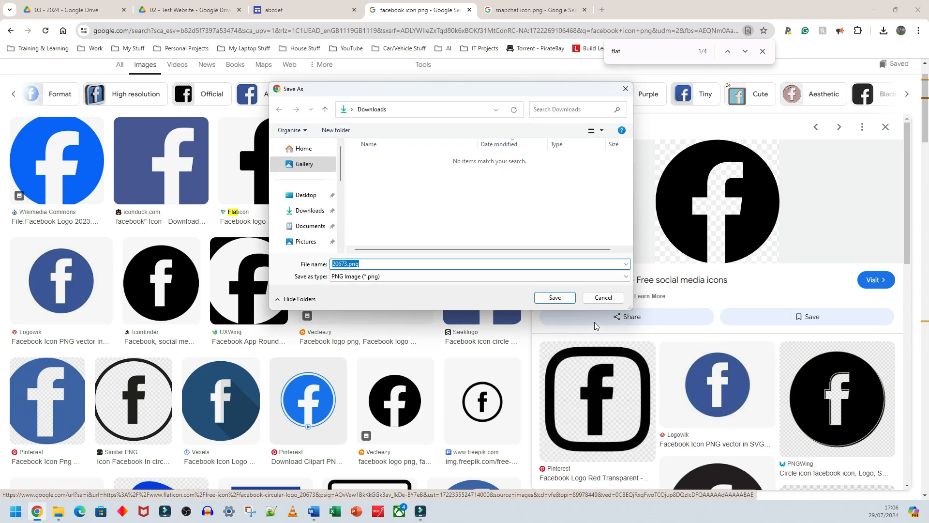
text(Facebook)
key(Return)
- Upload Facebook.png as the icon of the first social media link
click(310, 9)
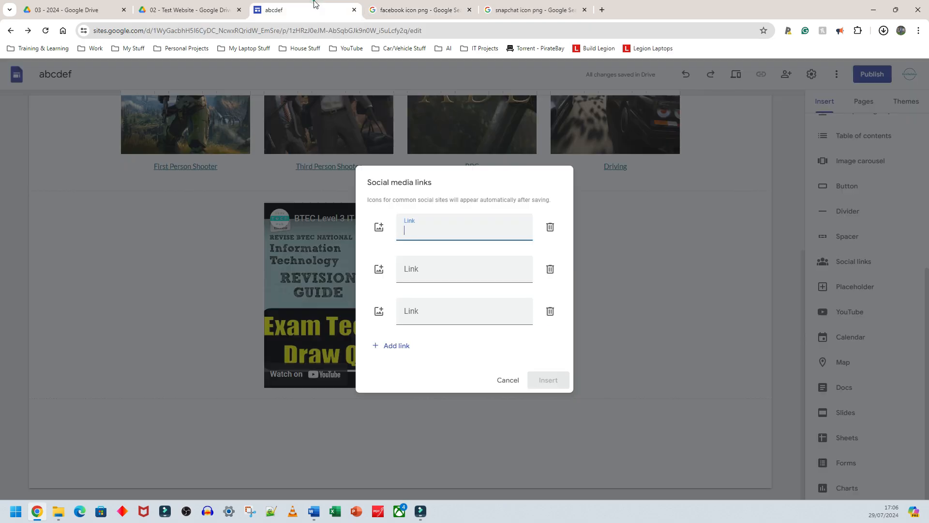
click(644, 262)
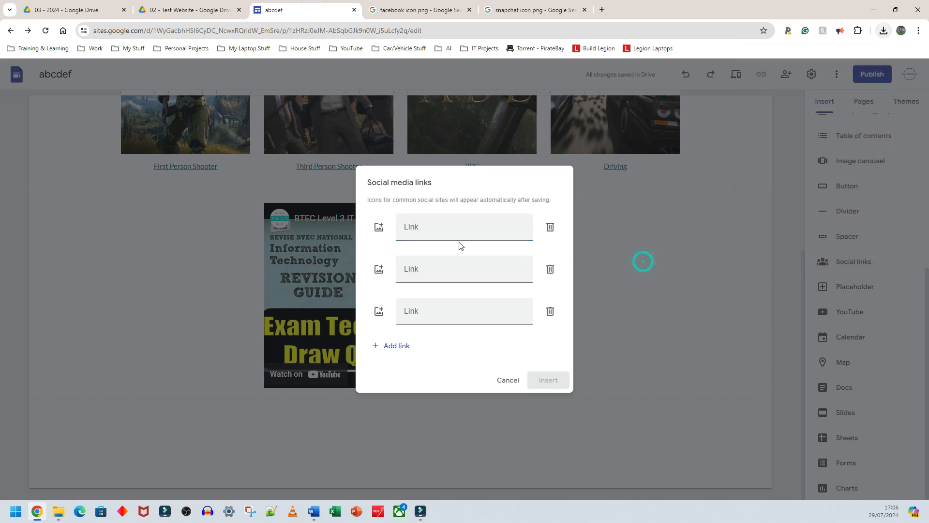
click(378, 229)
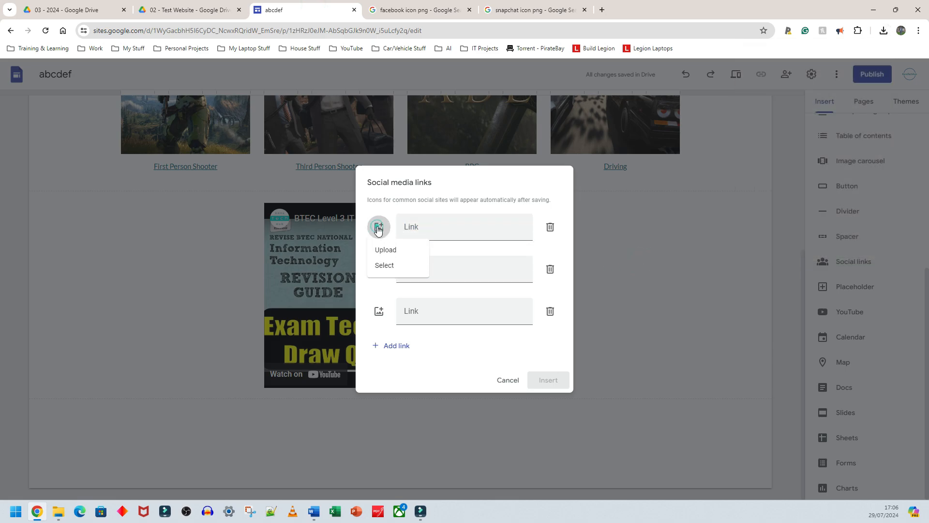
click(386, 250)
double_click(380, 173)
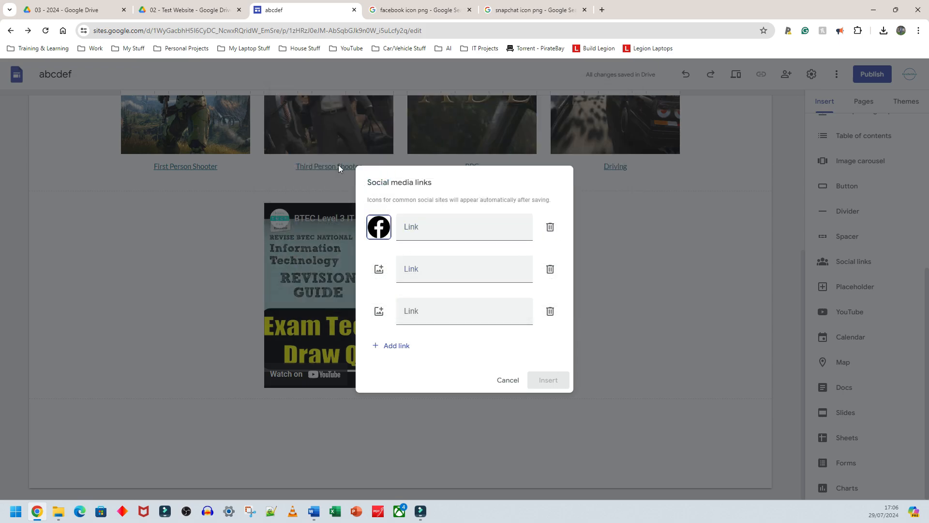
- Copy the Facebook icon search page's address and paste it as the first social media link
click(532, 10)
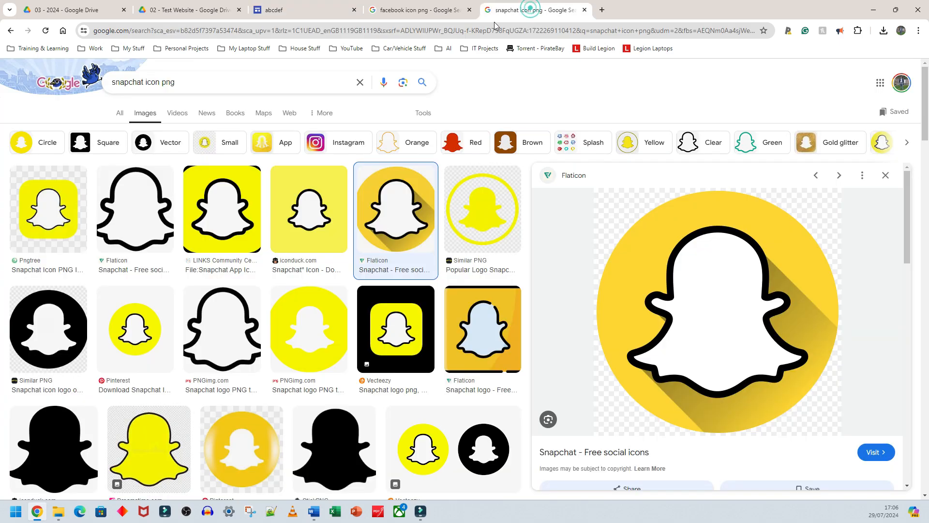
click(412, 7)
click(422, 31)
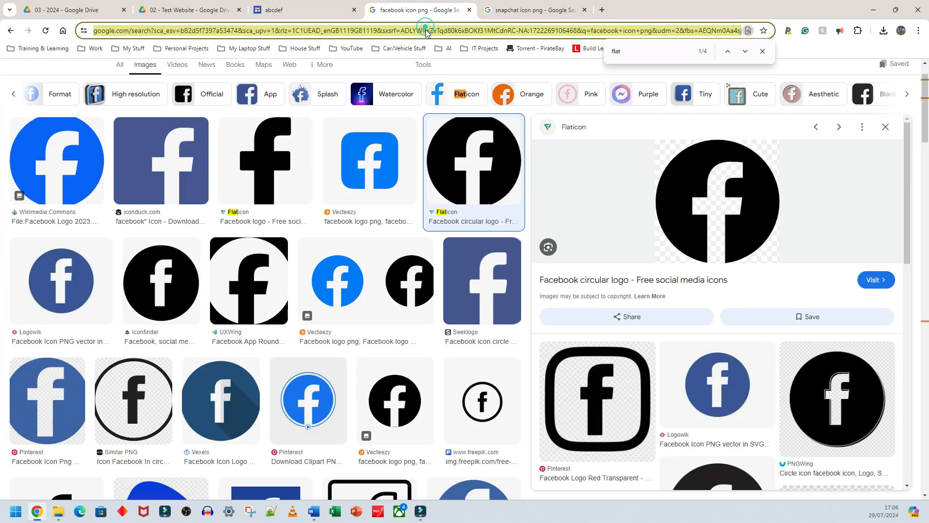
click(295, 7)
click(434, 229)
key(ctrl+v)
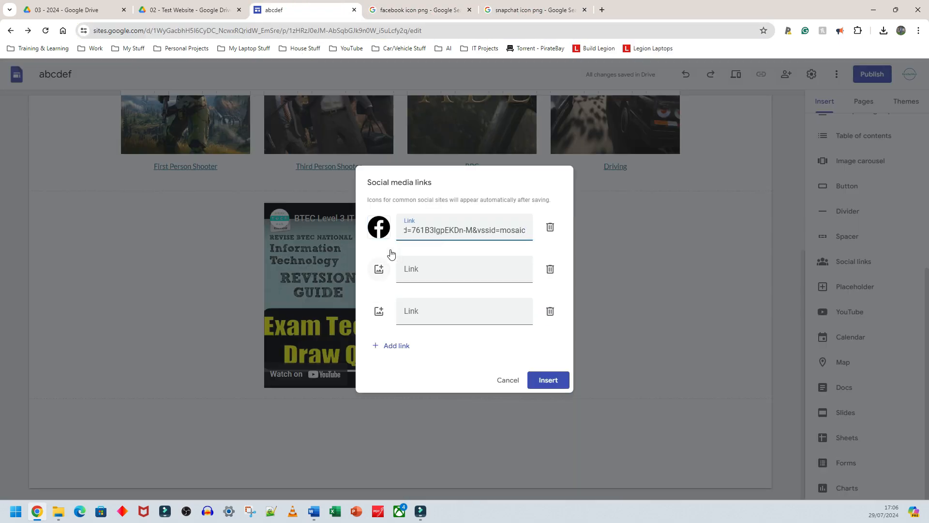
- Save the Snapchat free social icon image to Downloads as Snapchat.png
click(530, 7)
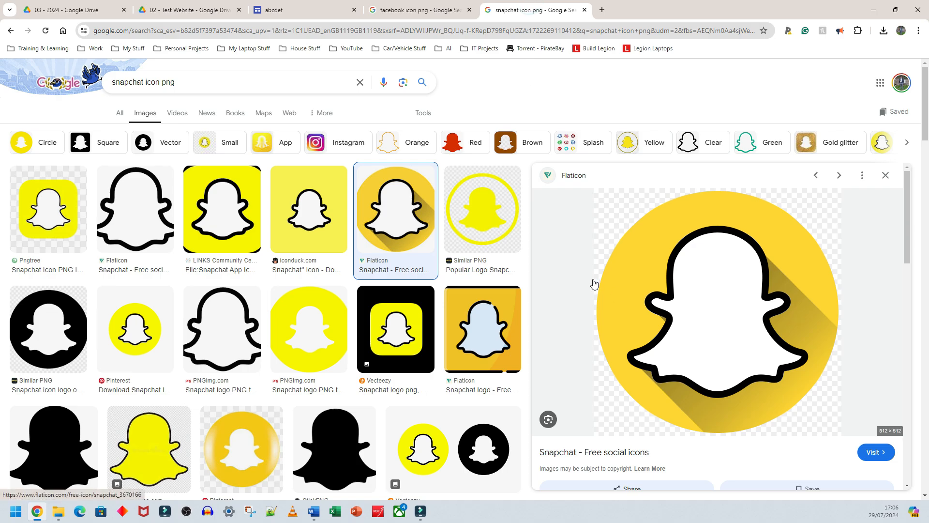
right_click(671, 255)
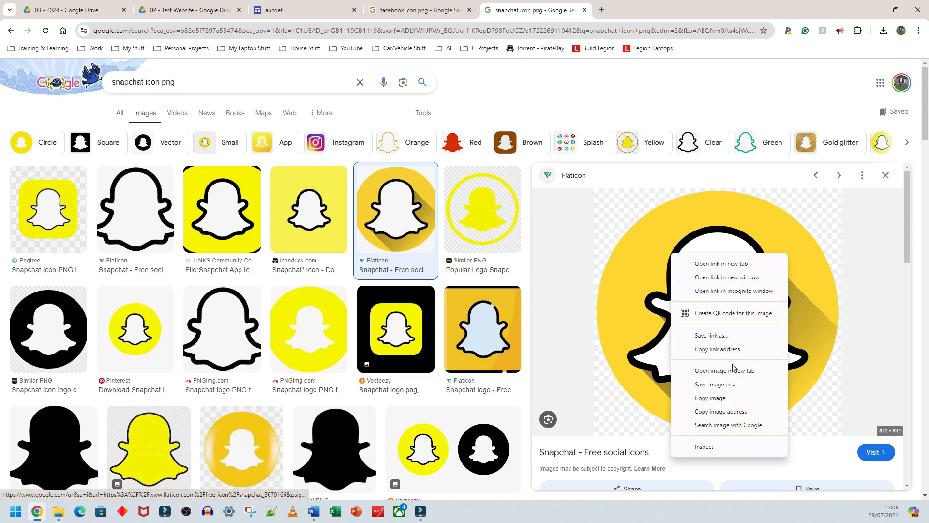
click(737, 383)
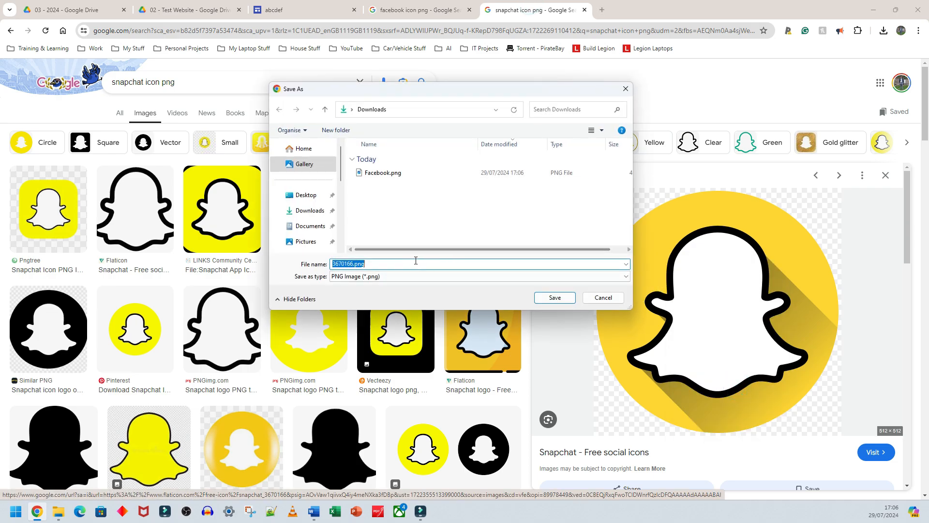
text(Snapchat)
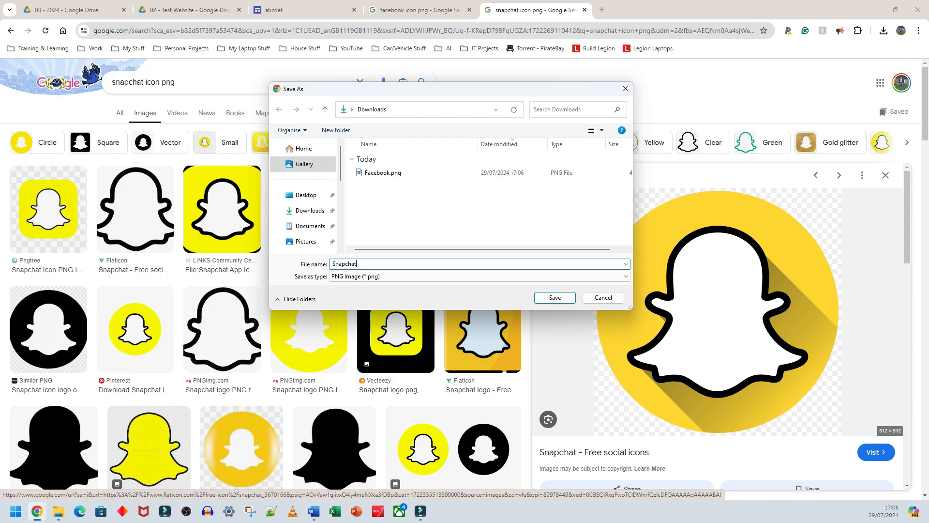
key(Return)
- Upload Snapchat.png as the icon of the second social media link
click(295, 10)
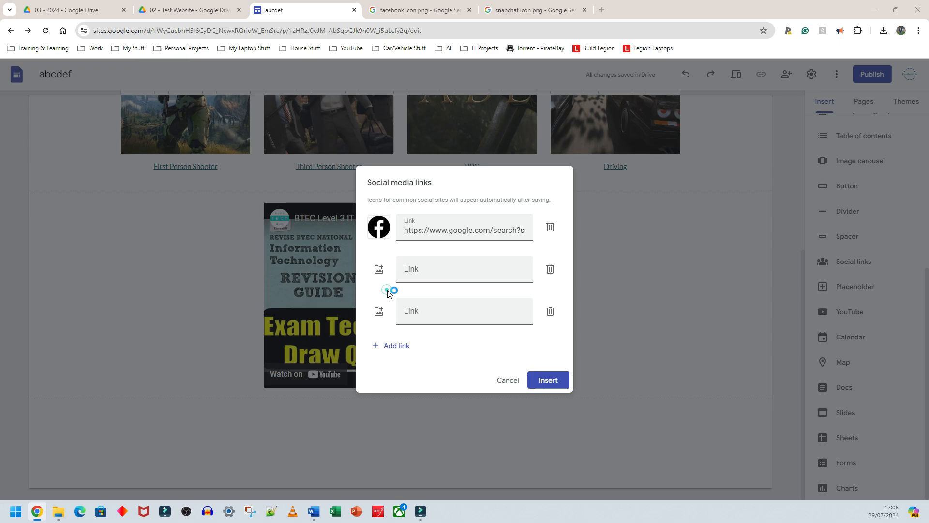
click(382, 166)
click(552, 297)
- Copy the Snapchat icon search page's full address and paste it as the second social media link
click(418, 9)
click(532, 10)
click(492, 30)
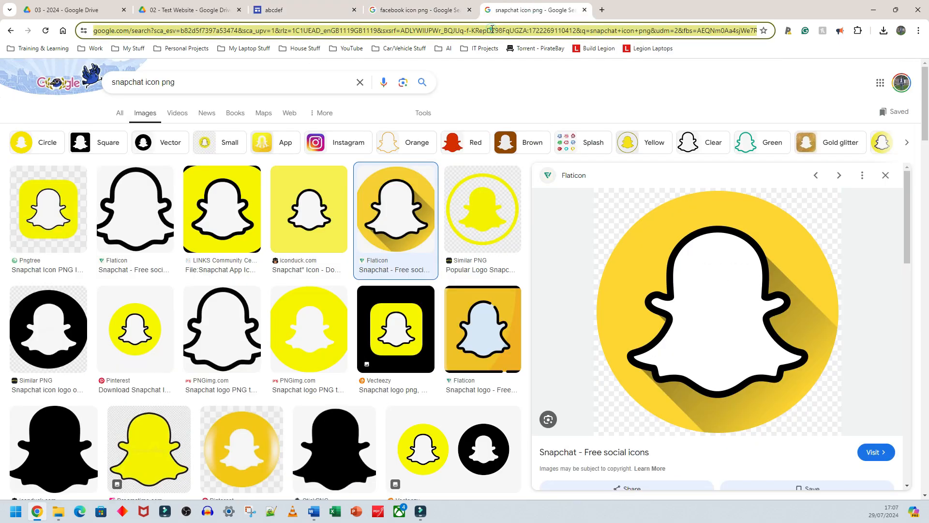
click(482, 30)
click(408, 30)
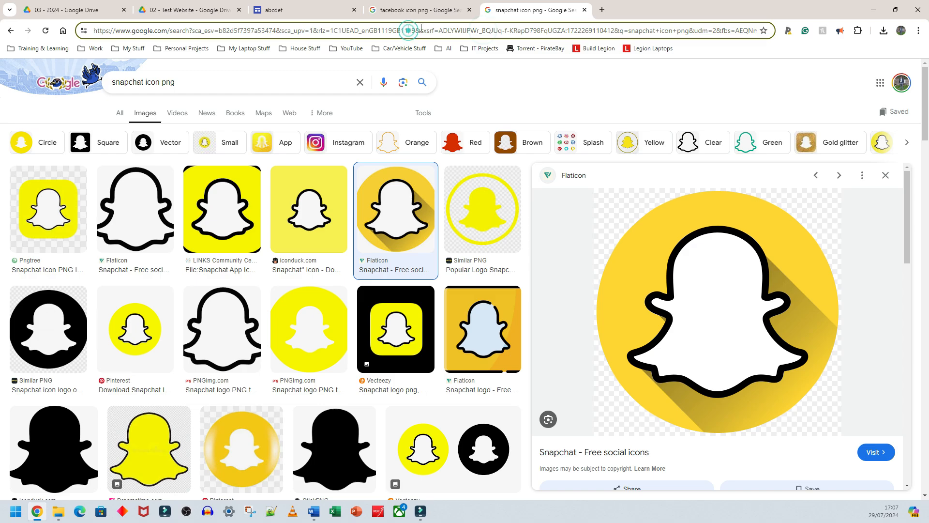
drag(735, 30, 169, 31)
click(141, 31)
click(196, 31)
click(488, 87)
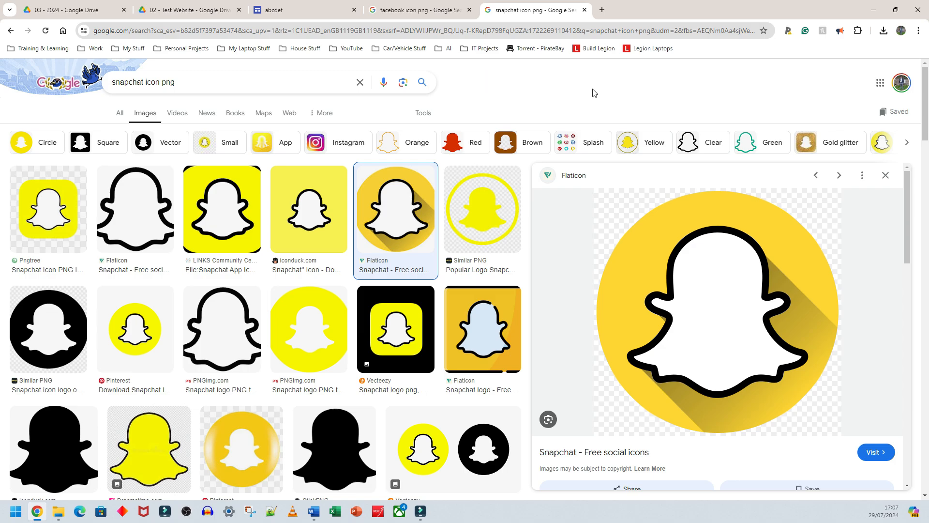
click(549, 32)
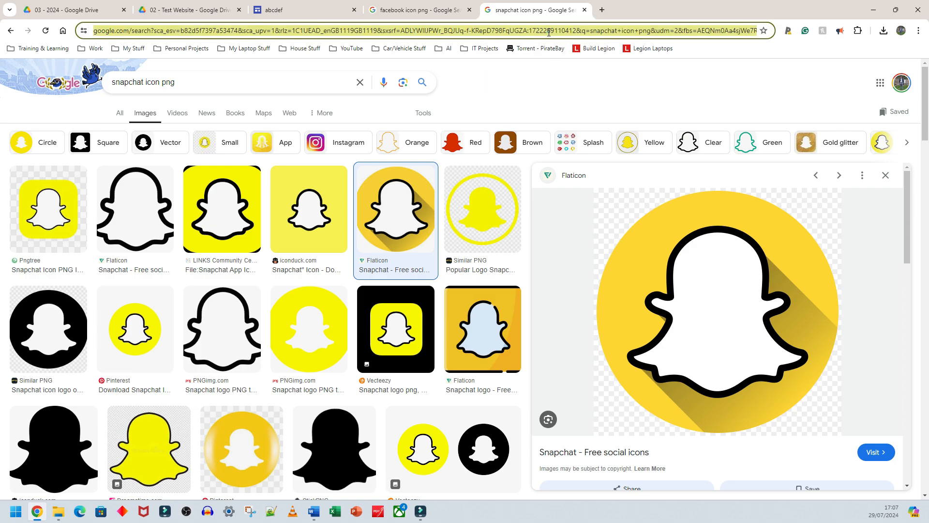
right_click(459, 32)
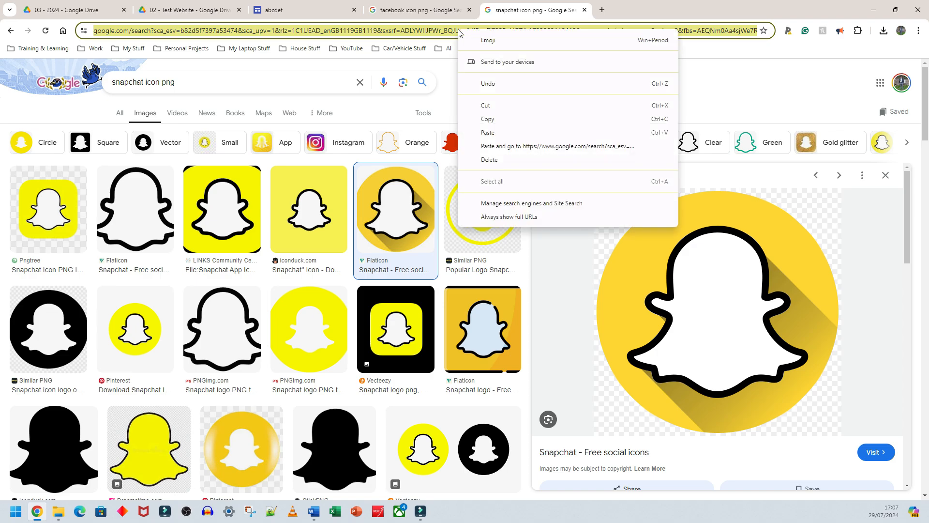
click(504, 120)
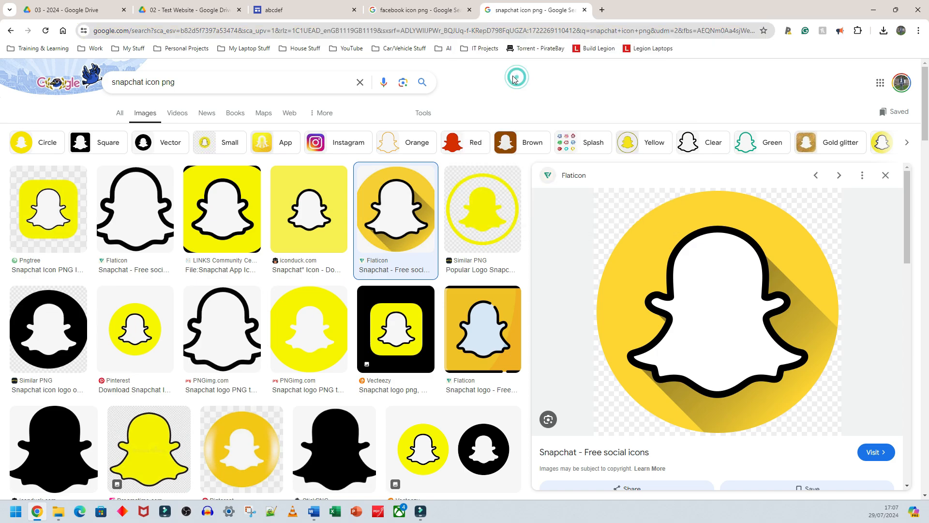
click(501, 31)
click(502, 31)
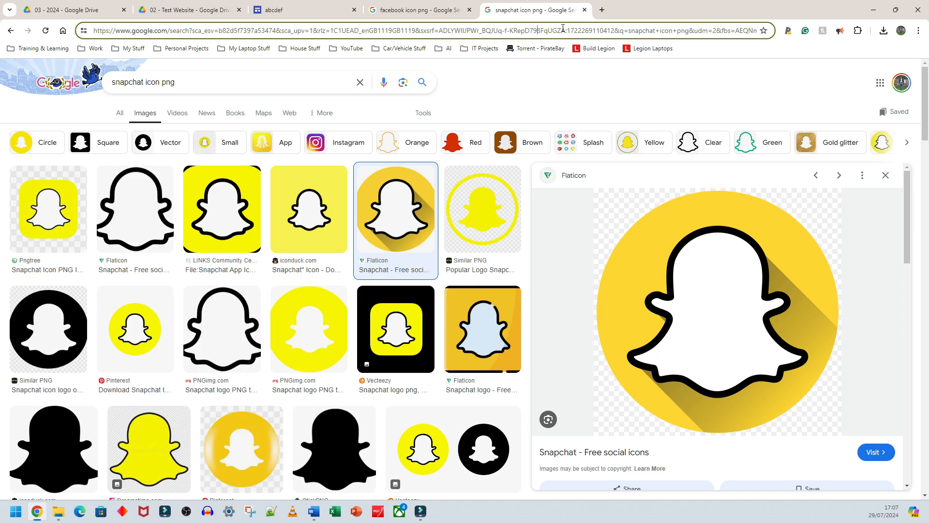
key(ctrl+a)
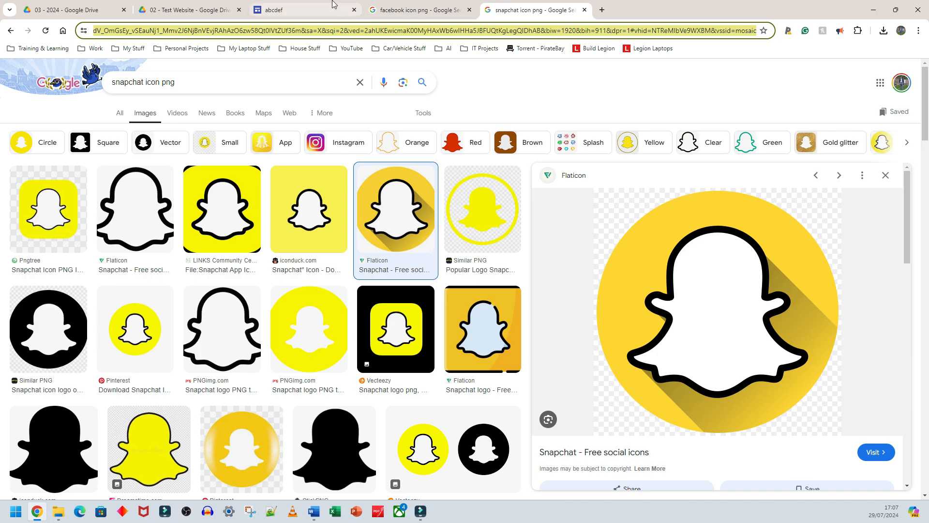
click(300, 10)
click(444, 273)
key(ctrl+v)
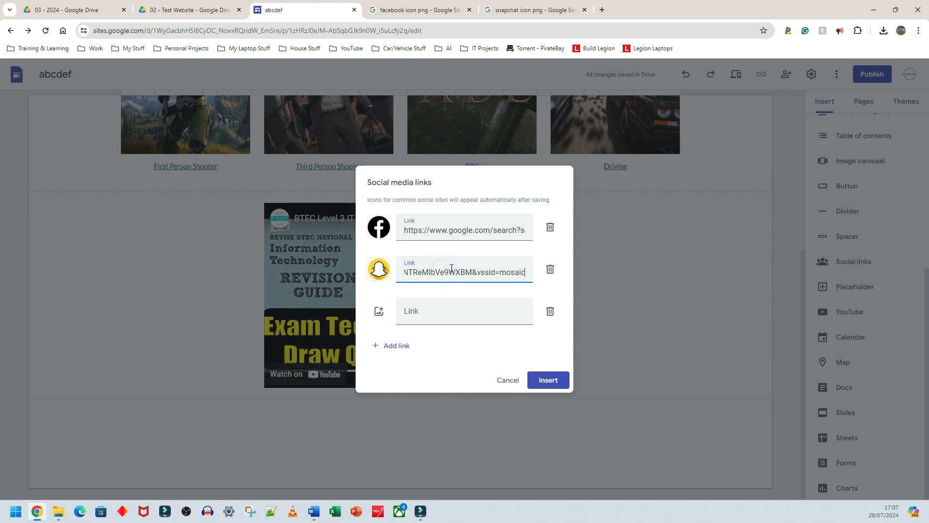
- Insert the social media links and move the icon block below the YouTube video
click(551, 383)
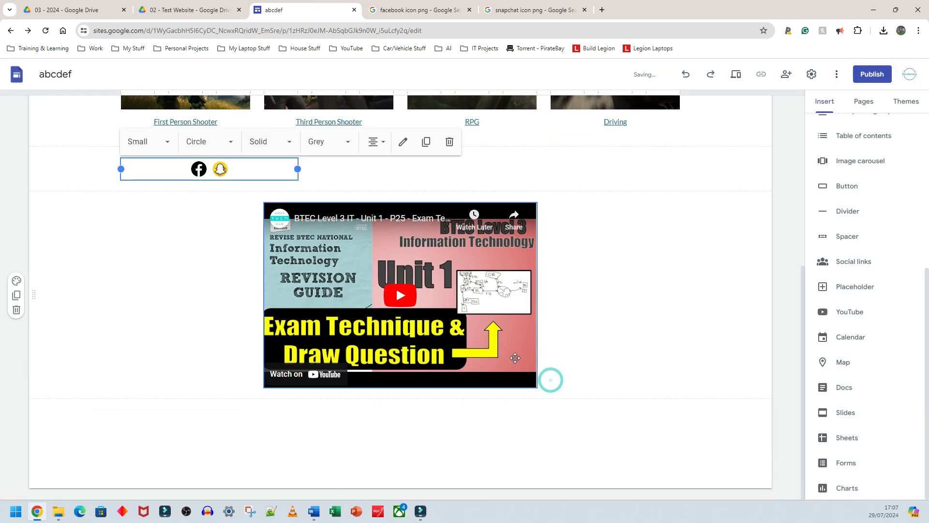
drag(222, 169, 223, 175)
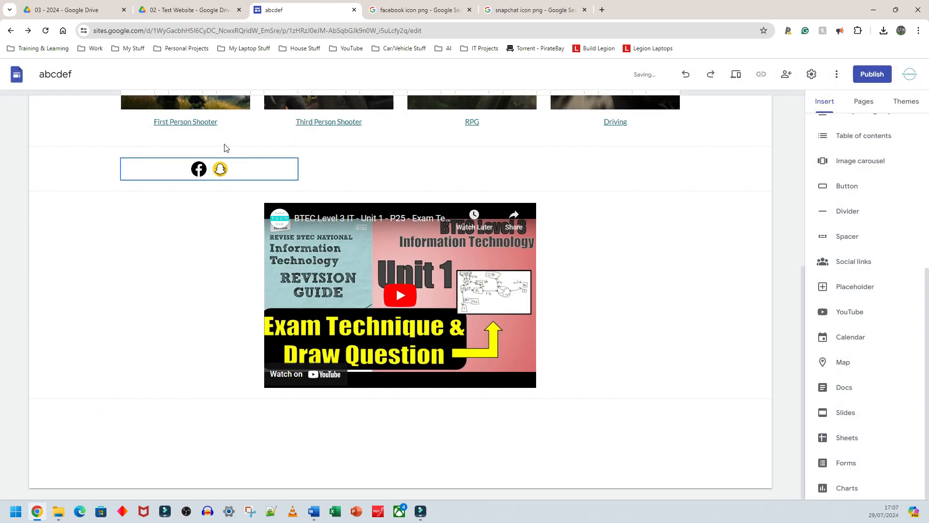
click(231, 169)
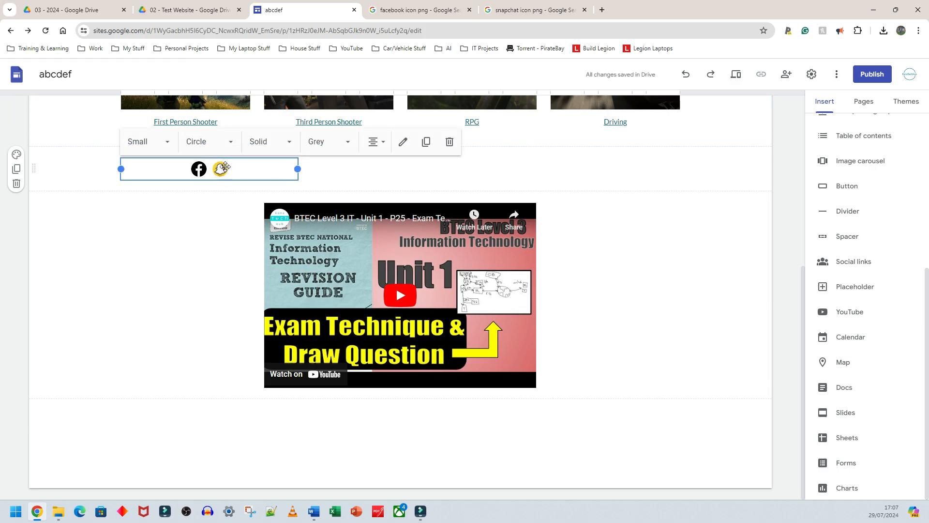
drag(226, 166, 247, 378)
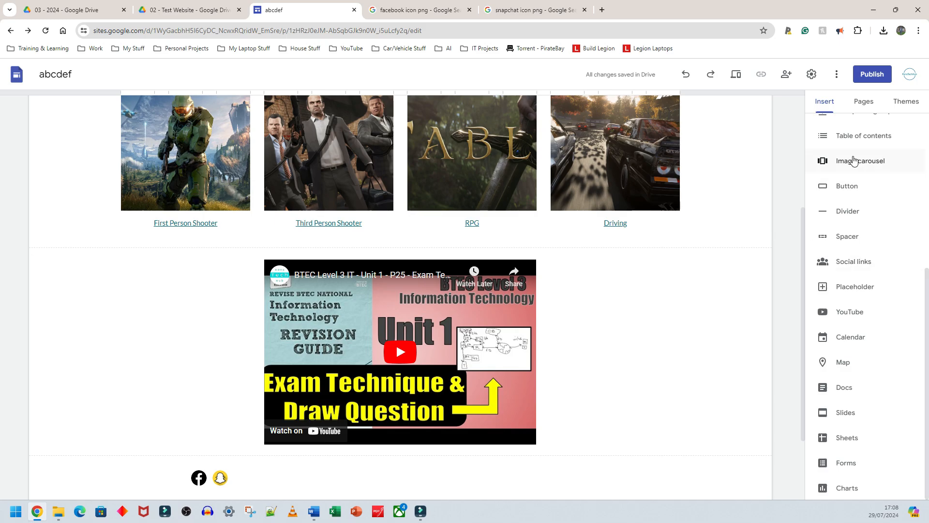
- Insert an image carousel uploading the eight downloaded images from Snapchat.png through Halo Infinite.jpg
click(819, 99)
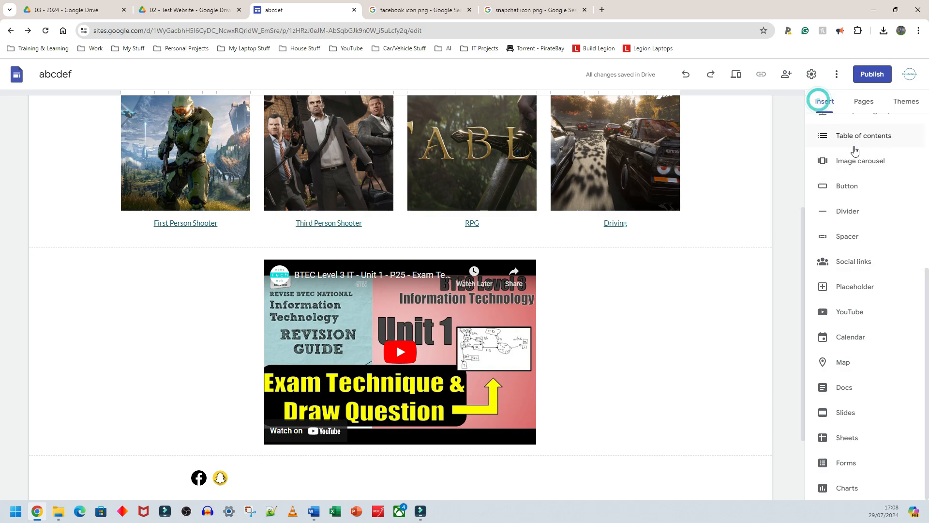
click(862, 165)
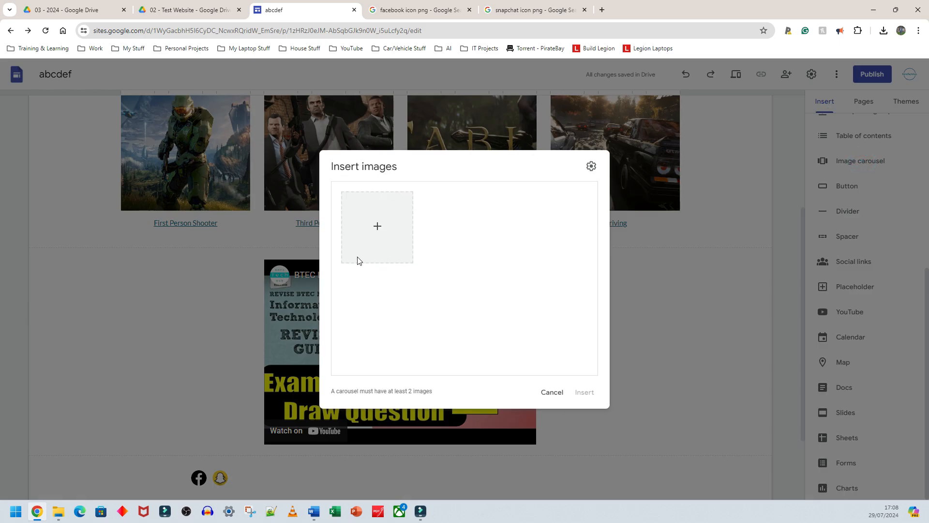
click(376, 228)
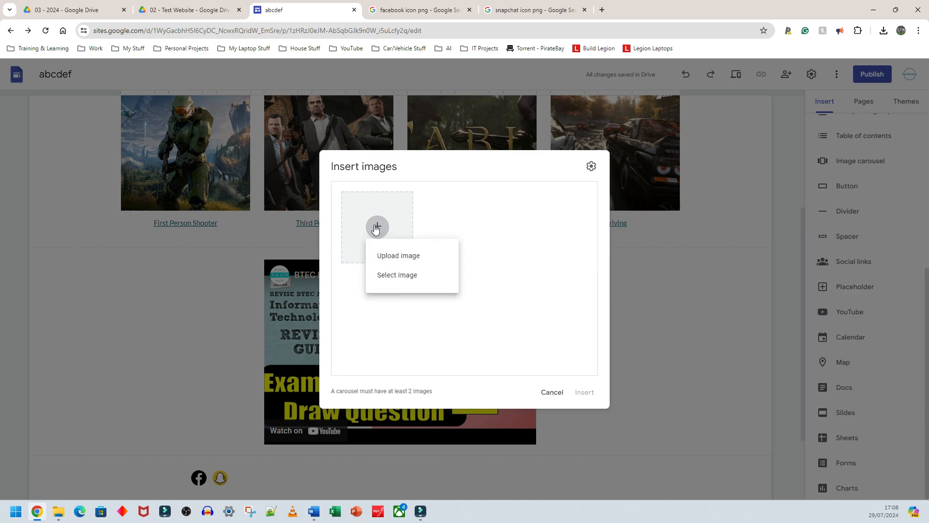
click(376, 227)
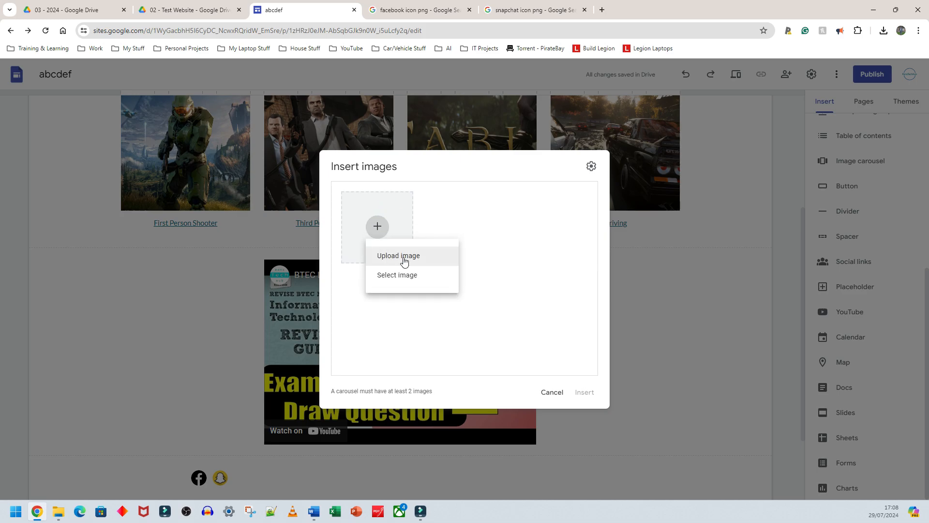
click(404, 261)
click(383, 173)
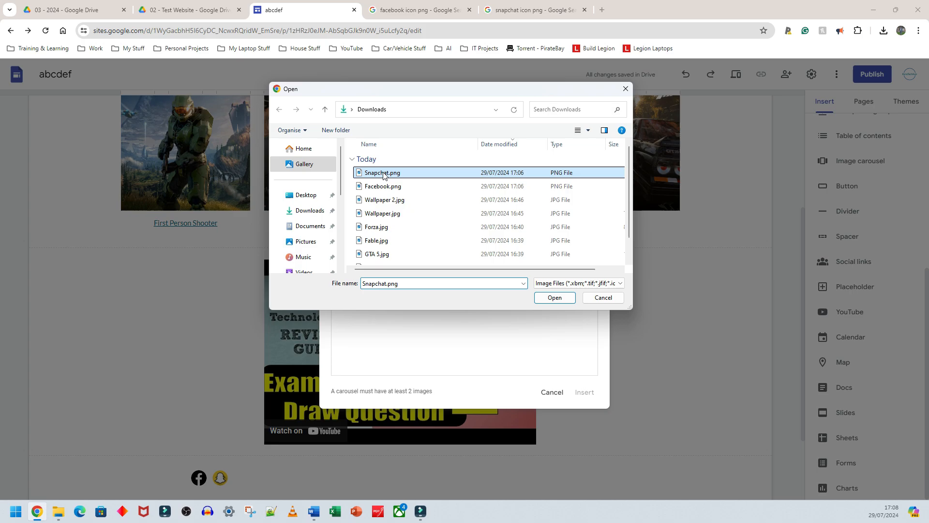
scroll(380, 237, down, 1)
shift+click(382, 231)
scroll(386, 242, up, 1)
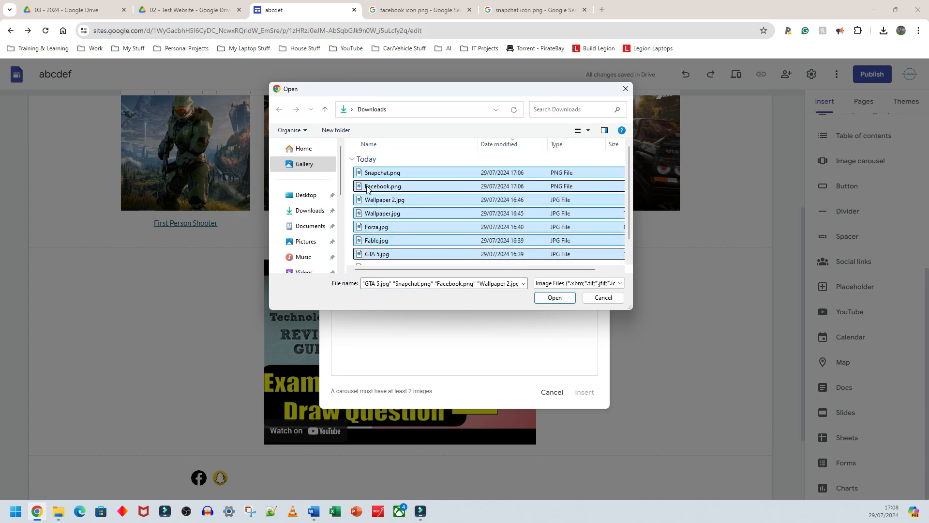
click(359, 173)
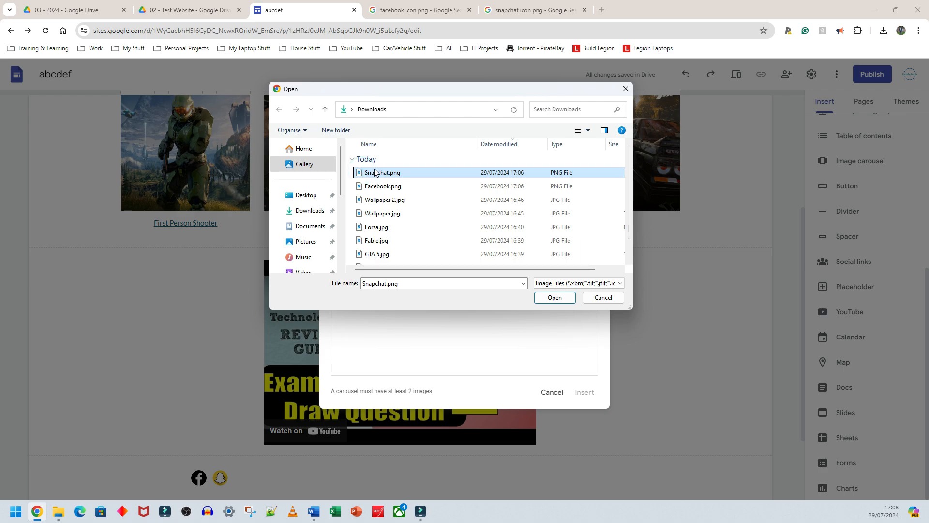
click(349, 175)
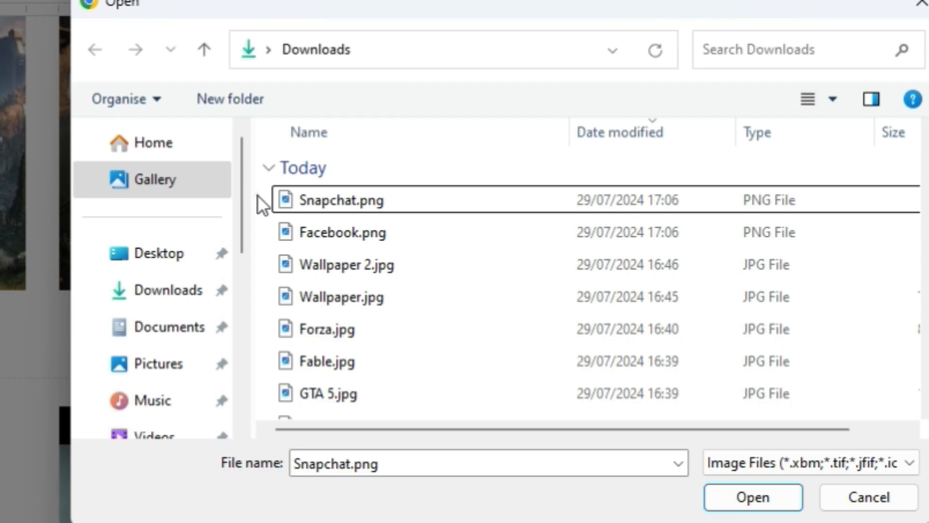
click(258, 196)
drag(257, 195, 351, 407)
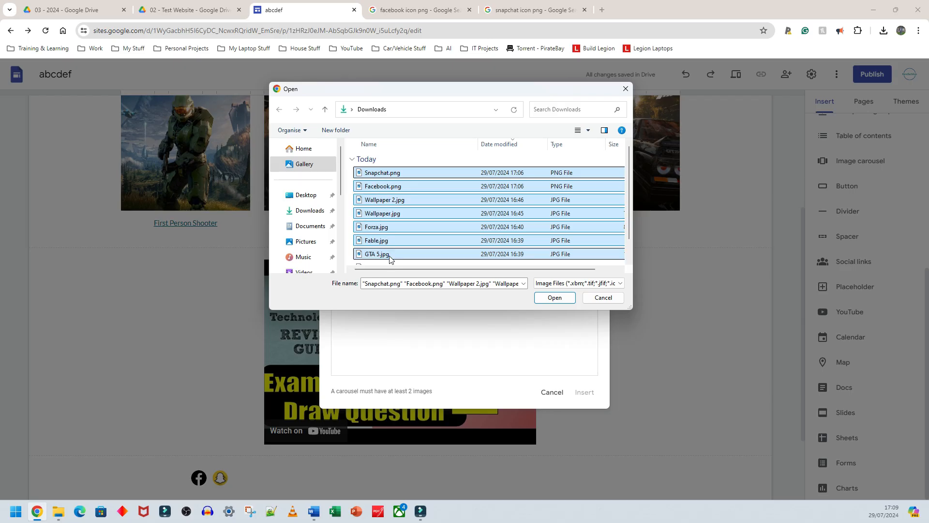
scroll(359, 369, down, 1)
scroll(392, 244, up, 1)
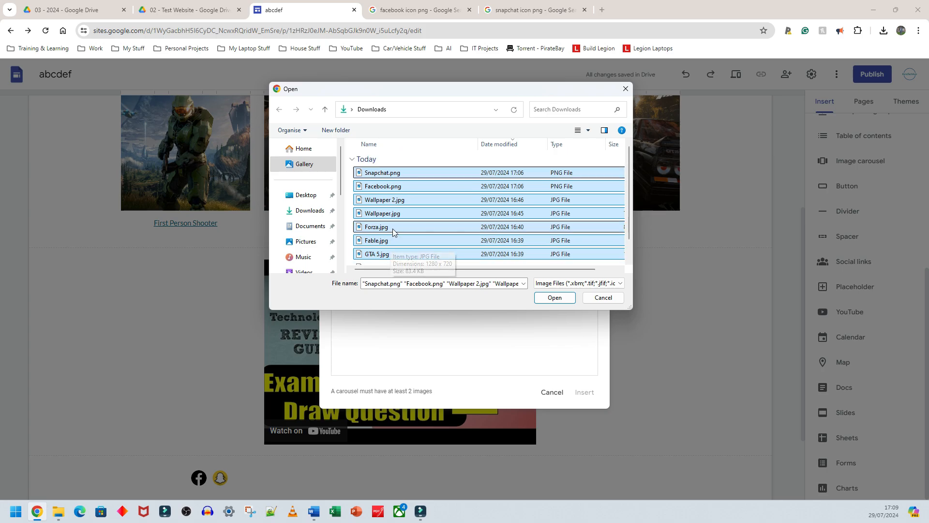
click(360, 176)
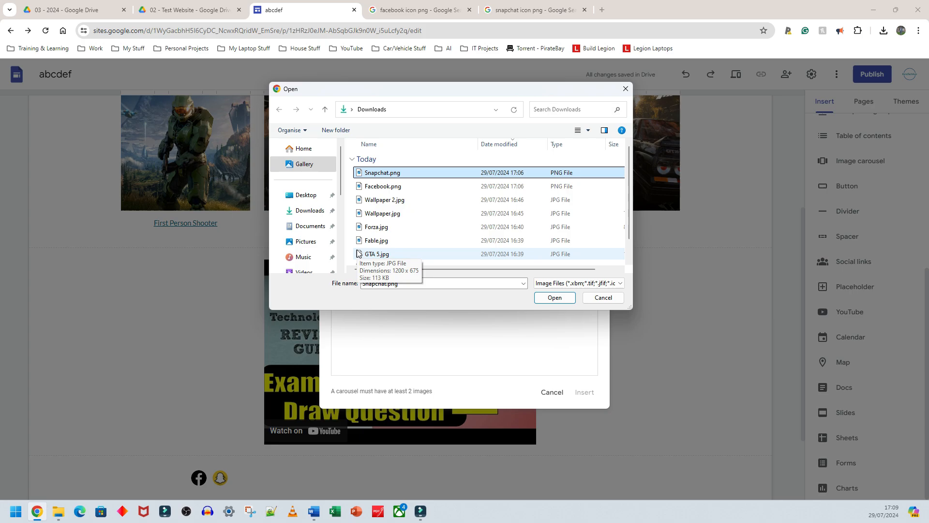
scroll(373, 230, down, 1)
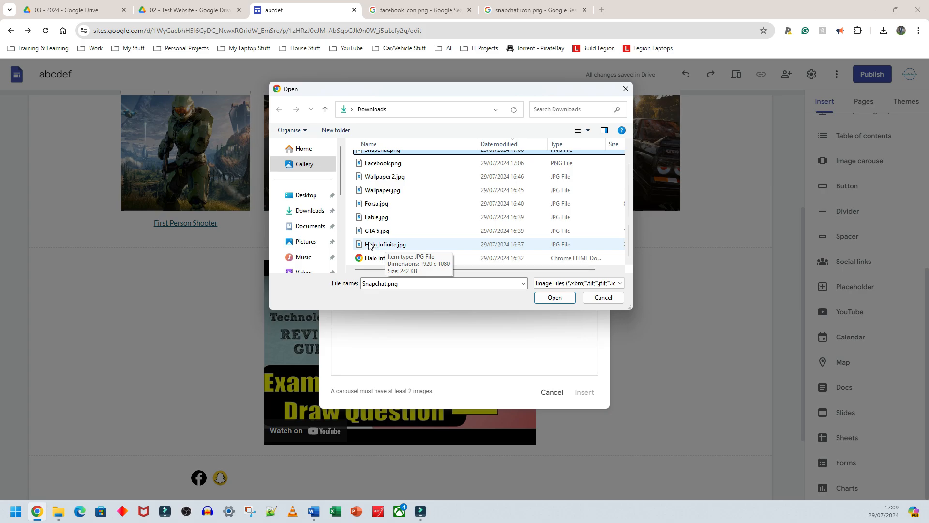
shift+click(370, 245)
scroll(378, 227, up, 1)
scroll(380, 220, down, 1)
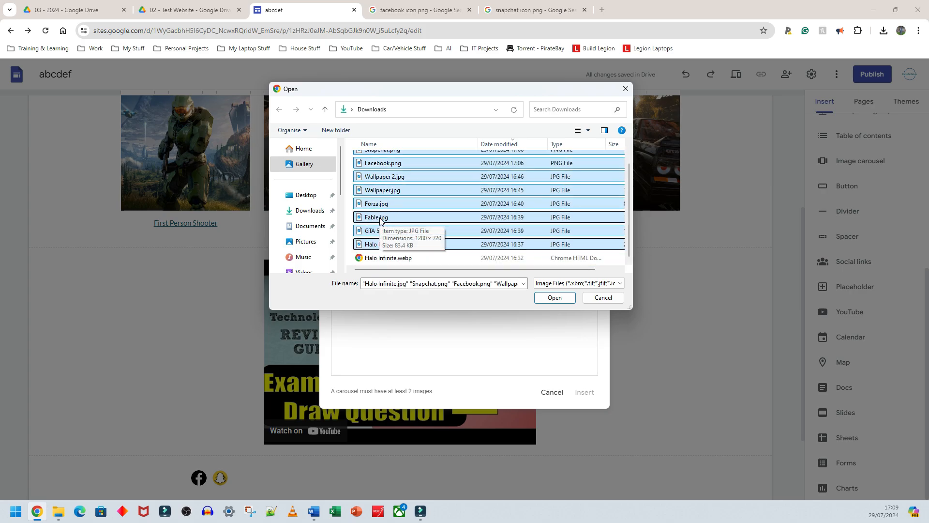
scroll(381, 220, up, 1)
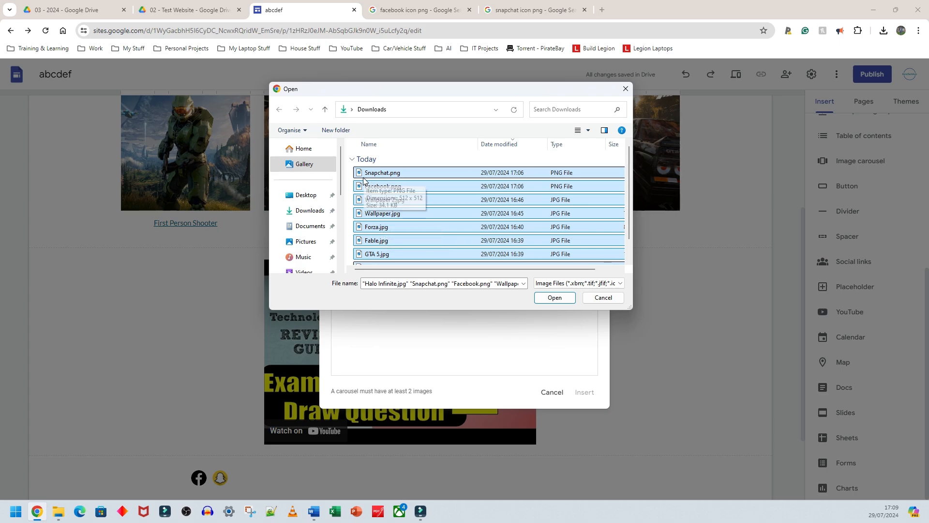
click(554, 298)
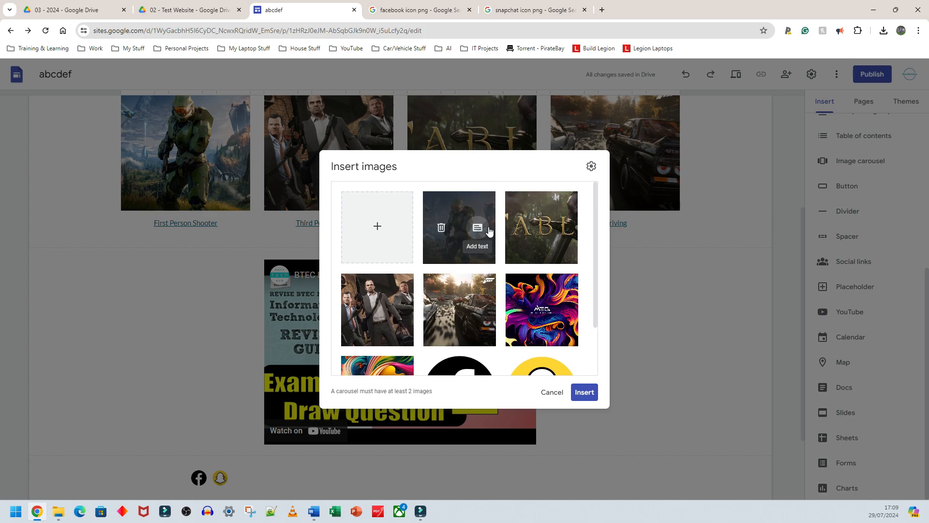
click(584, 392)
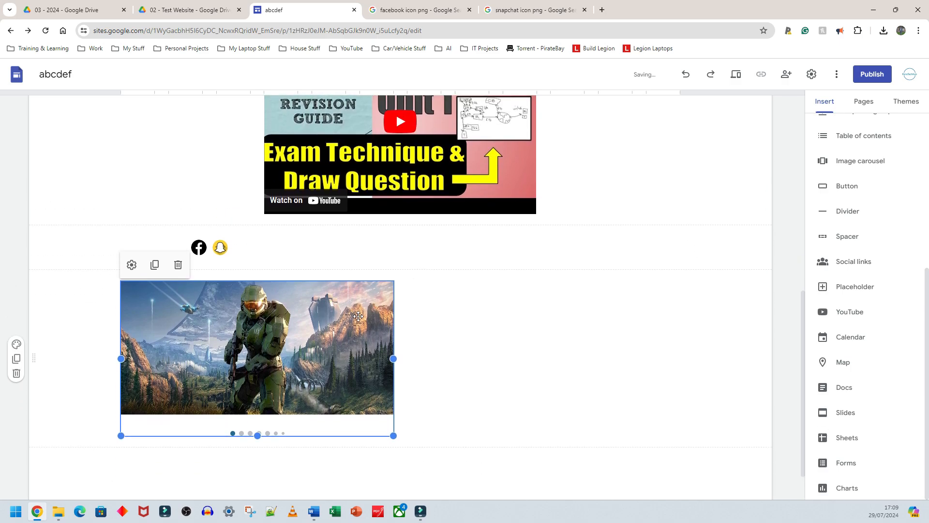
- Move the image carousel to the top of the page below the header and centre it
scroll(356, 318, up, 2)
scroll(356, 318, down, 3)
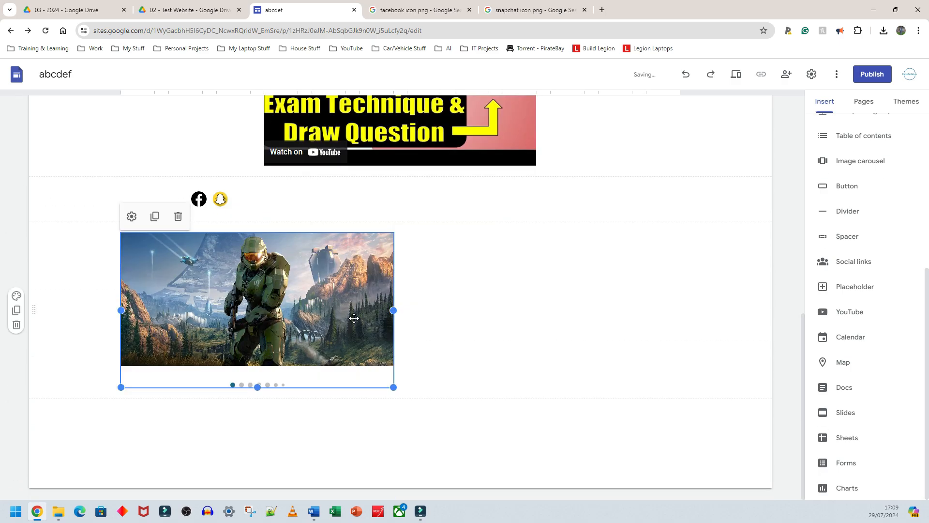
scroll(298, 318, up, 2)
scroll(298, 318, up, 4)
scroll(298, 318, down, 4)
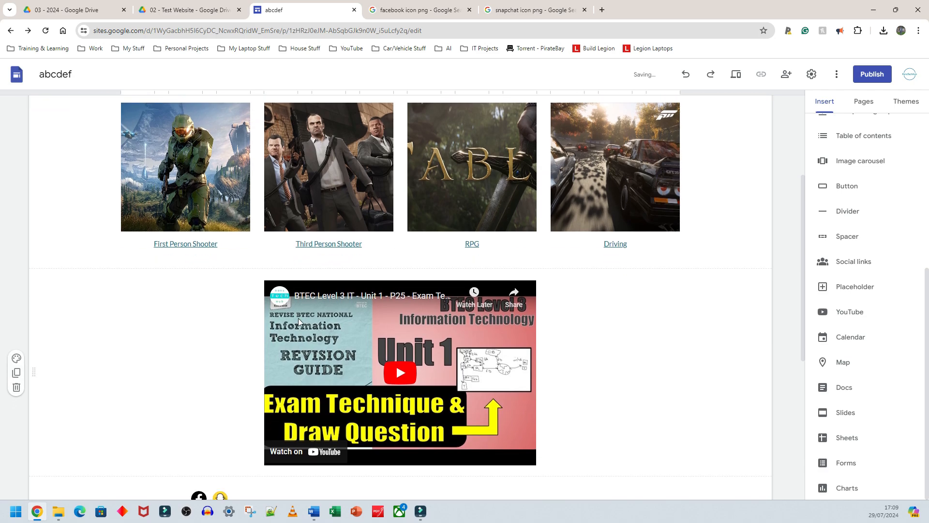
drag(253, 400, 324, 268)
scroll(242, 391, up, 2)
scroll(245, 388, up, 5)
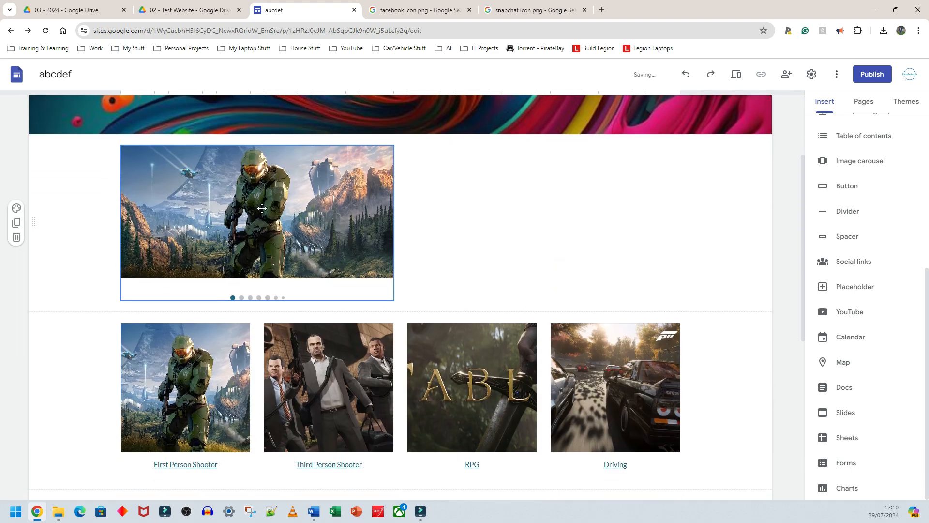
drag(246, 204, 414, 201)
click(506, 245)
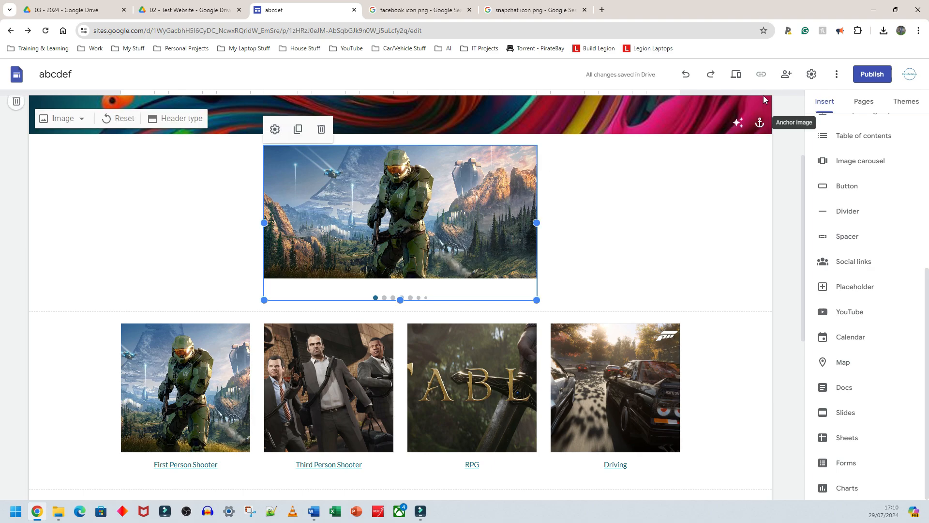
- Preview the site, stepping through the carousel images and playing the embedded video
click(736, 74)
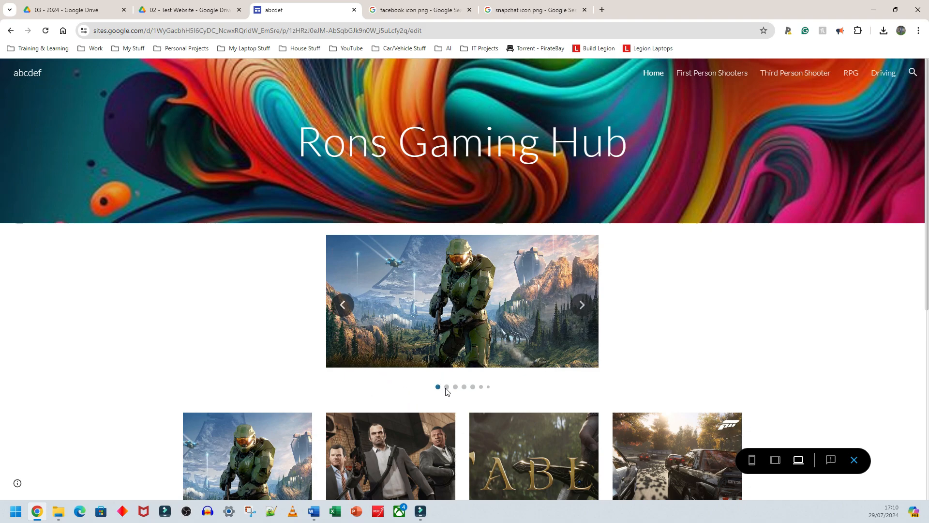
click(580, 305)
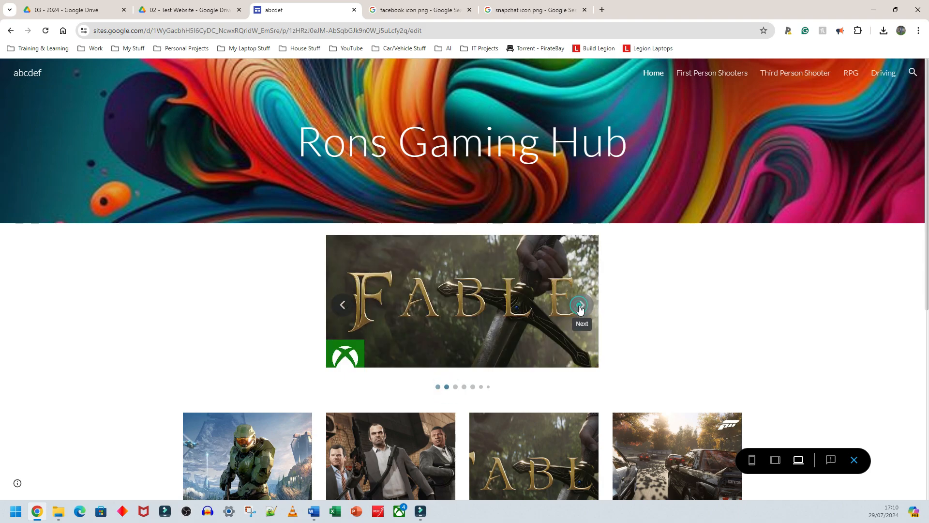
click(580, 306)
click(579, 306)
click(577, 306)
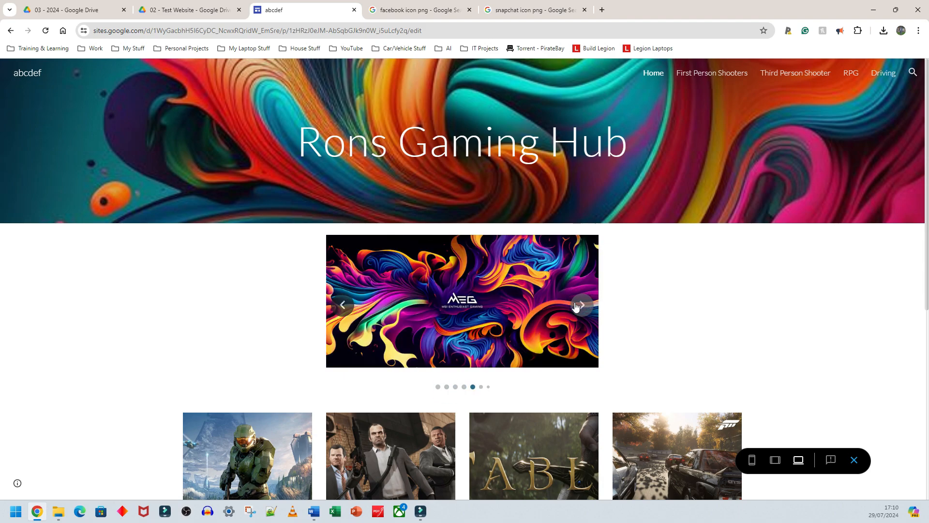
scroll(576, 306, down, 7)
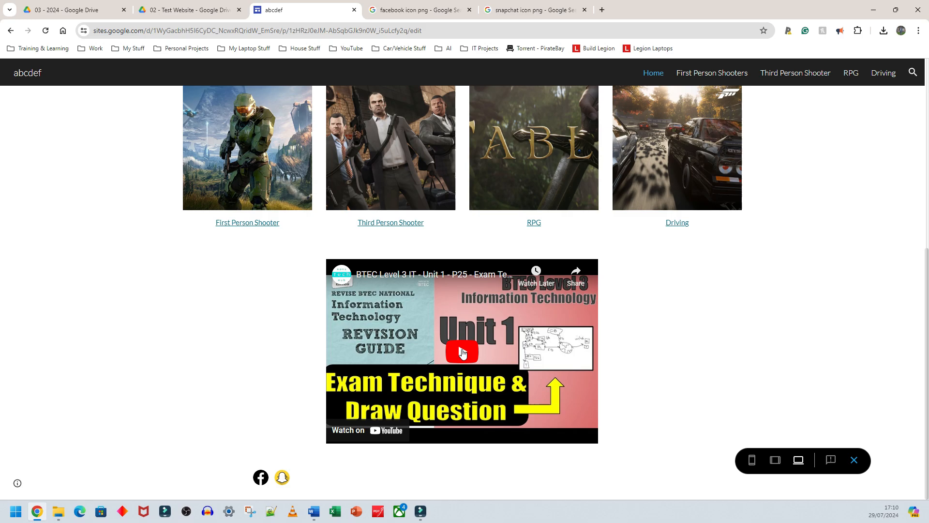
click(463, 352)
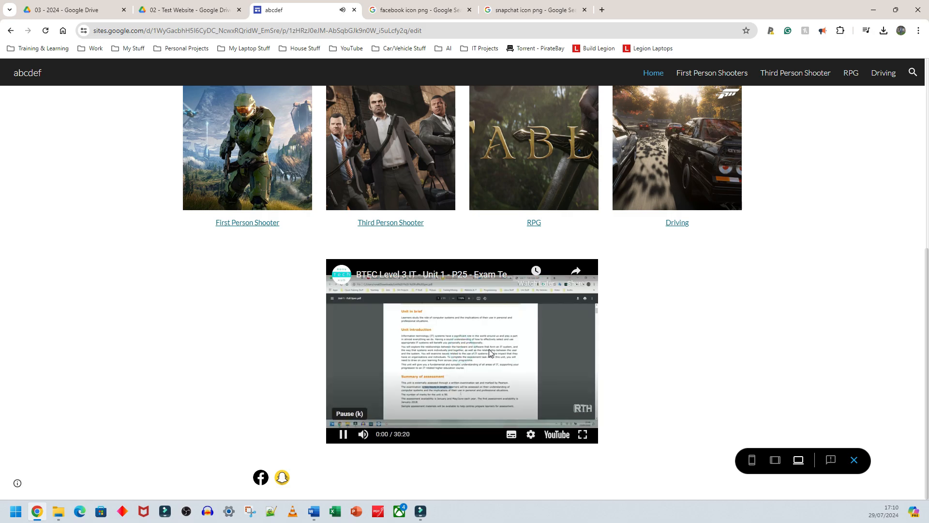
click(489, 349)
scroll(497, 368, up, 6)
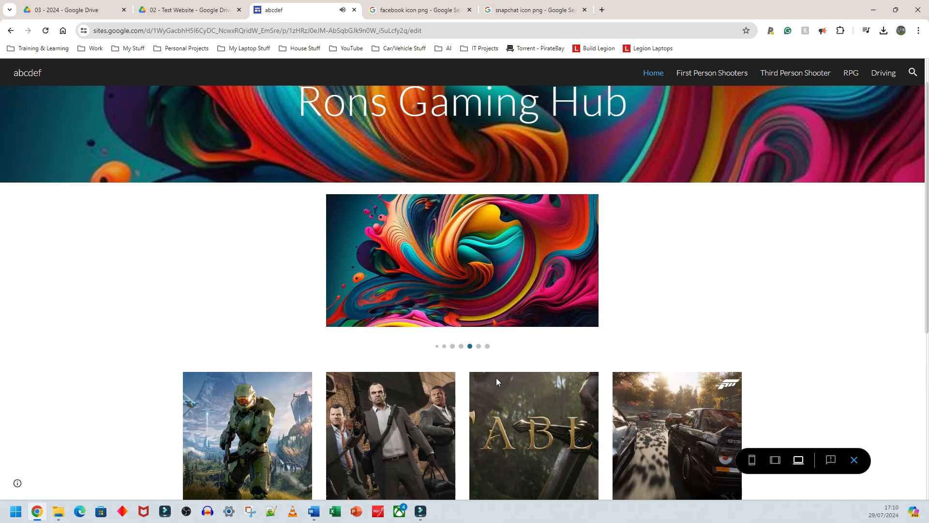
click(853, 460)
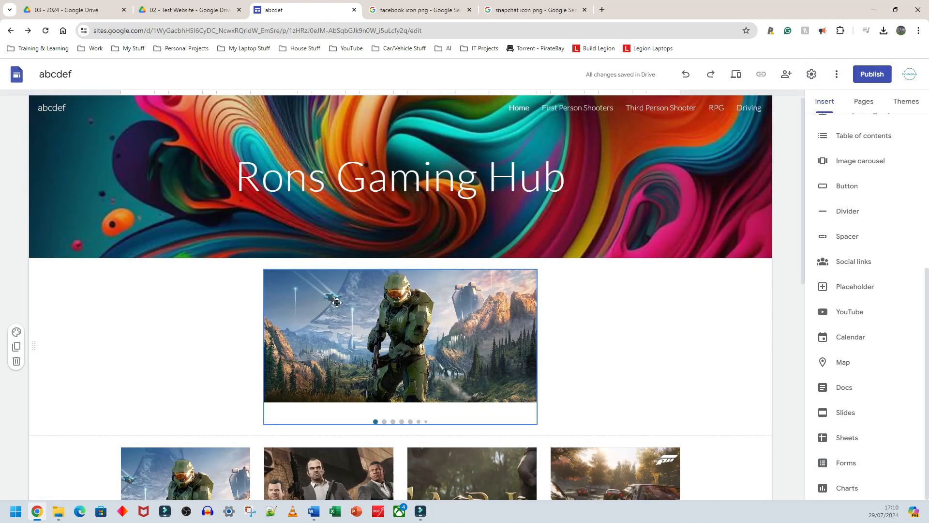
- Edit the carousel settings to enable auto-start and change the transition speed
click(305, 295)
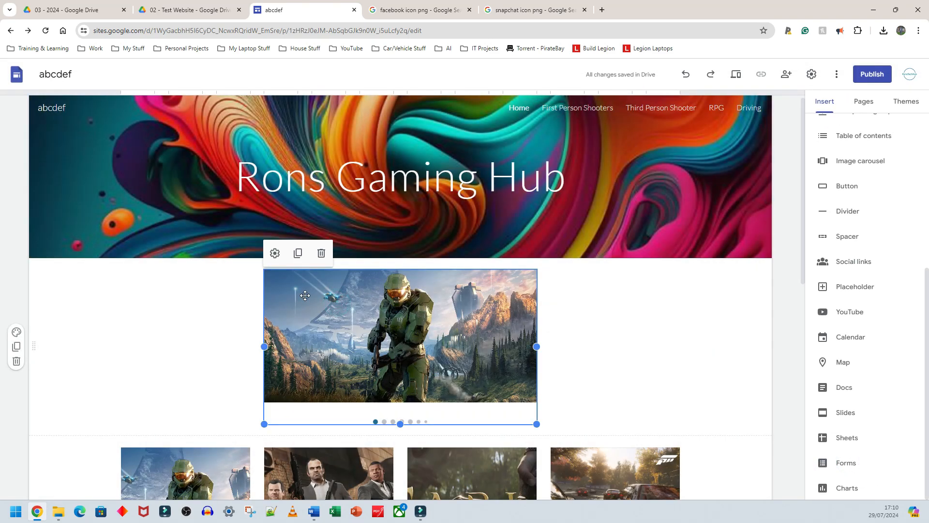
click(275, 260)
scroll(436, 290, down, 2)
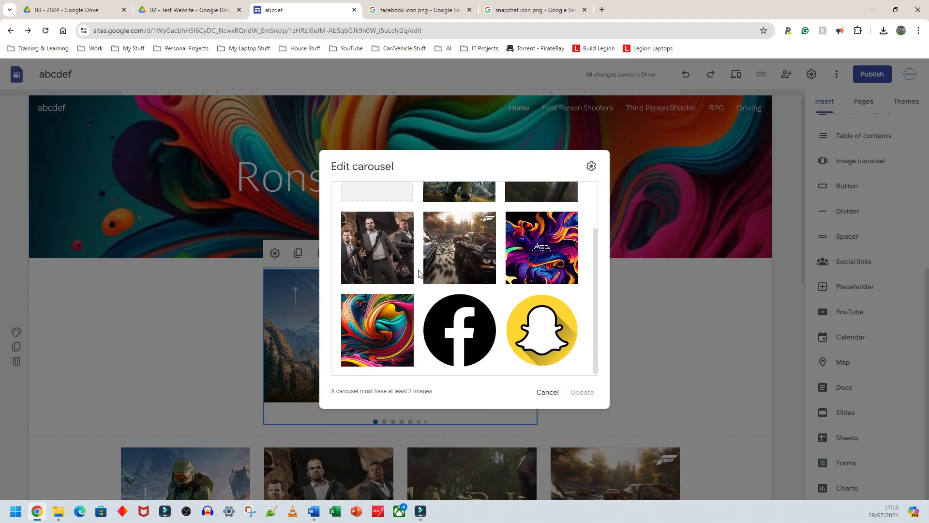
scroll(445, 320, up, 2)
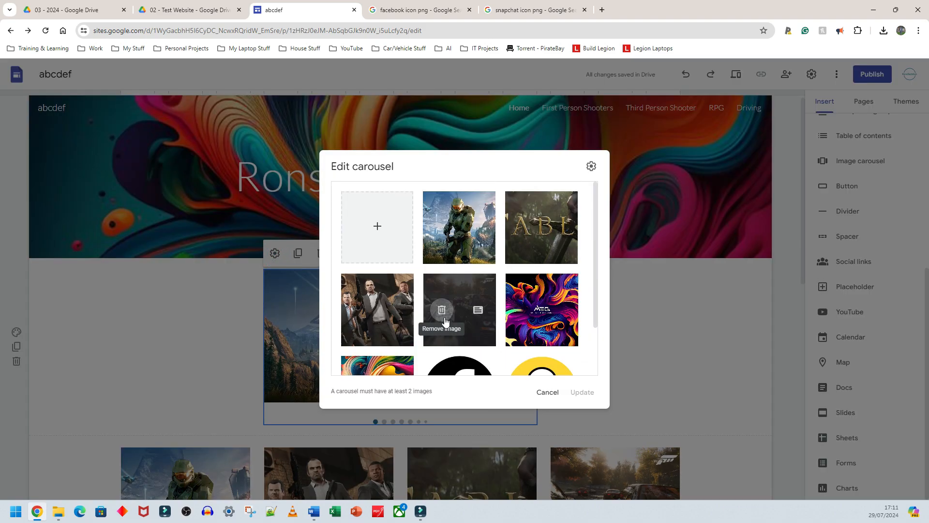
click(590, 168)
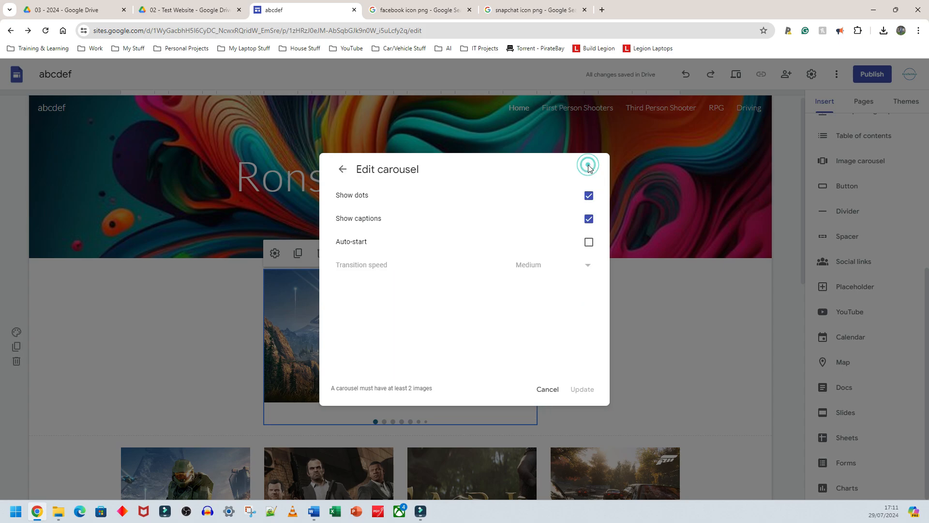
click(590, 243)
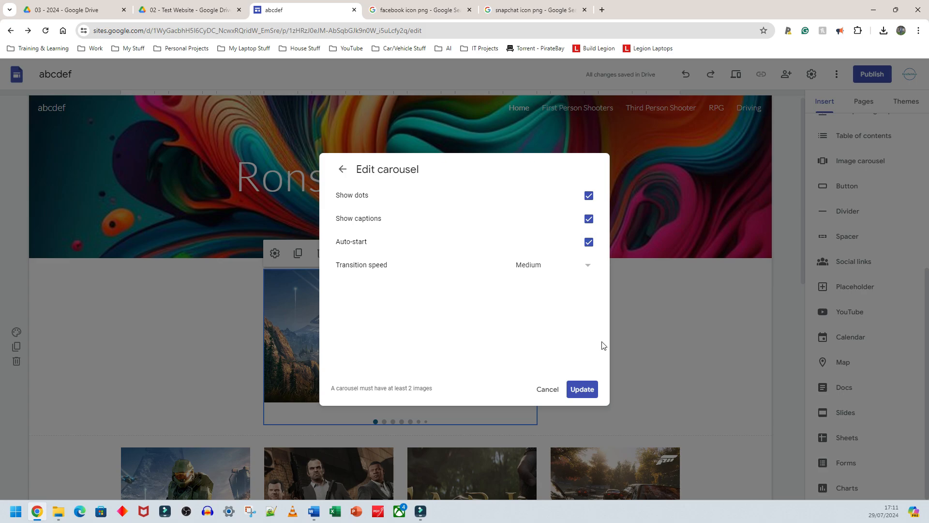
click(544, 269)
click(547, 333)
click(582, 392)
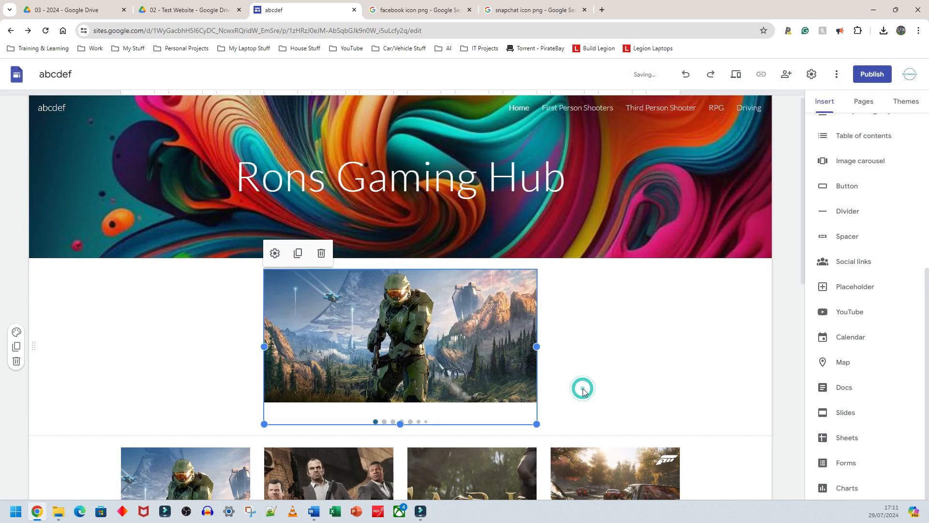
- Preview the site again to check the auto-starting carousel
click(736, 75)
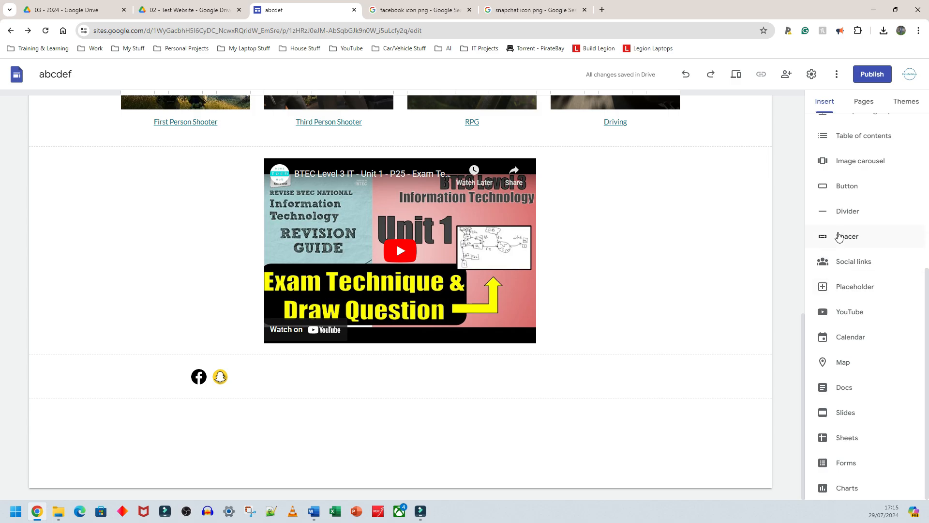
scroll(842, 239, up, 3)
scroll(847, 266, down, 3)
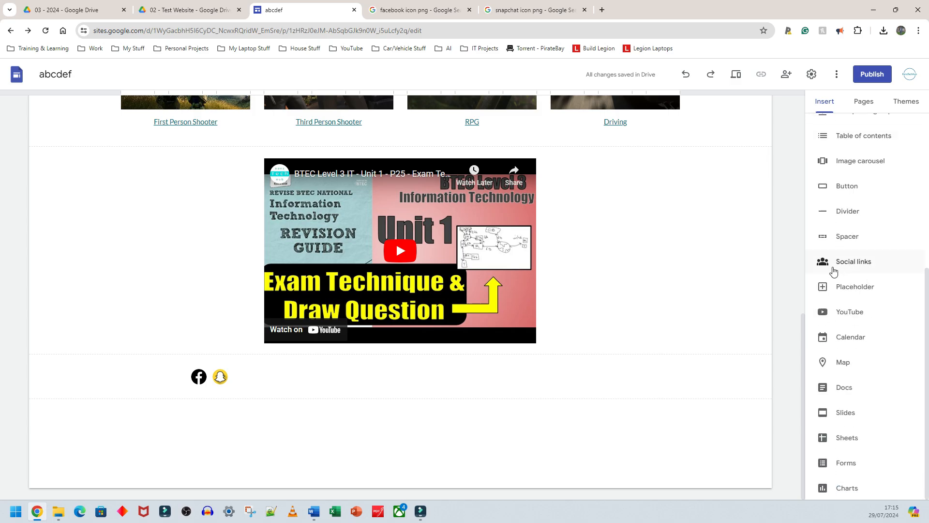